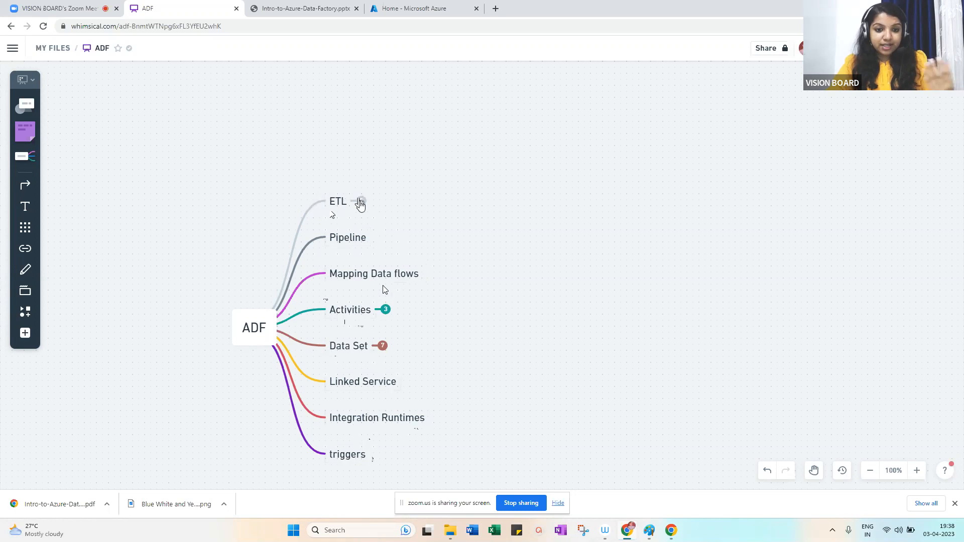
Expand the ETL branch of the ADF mind map
left_click(361, 202)
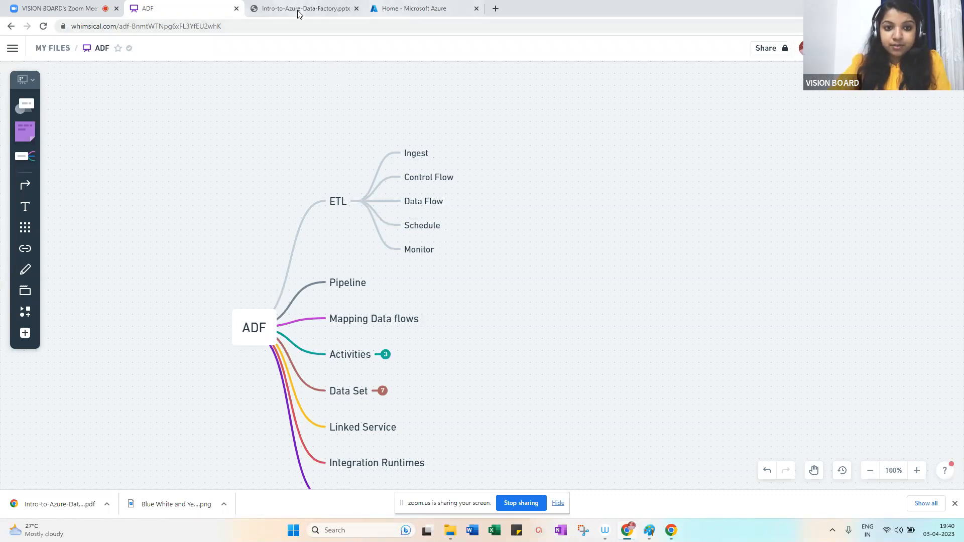
Switch to the Azure portal and launch the studio of the adf-dev-visionboard-system data factory
left_click_drag(402, 9, 302, 9)
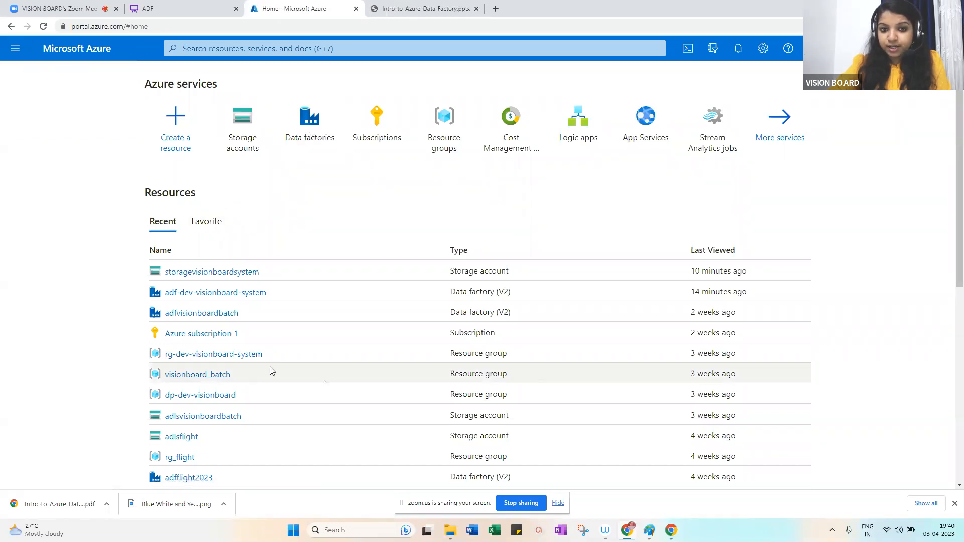
left_click(313, 129)
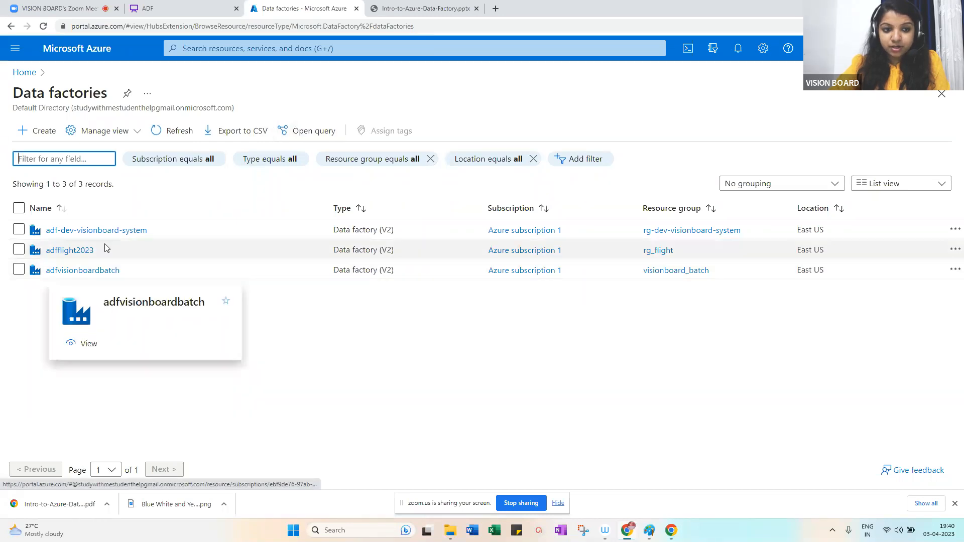
left_click(25, 73)
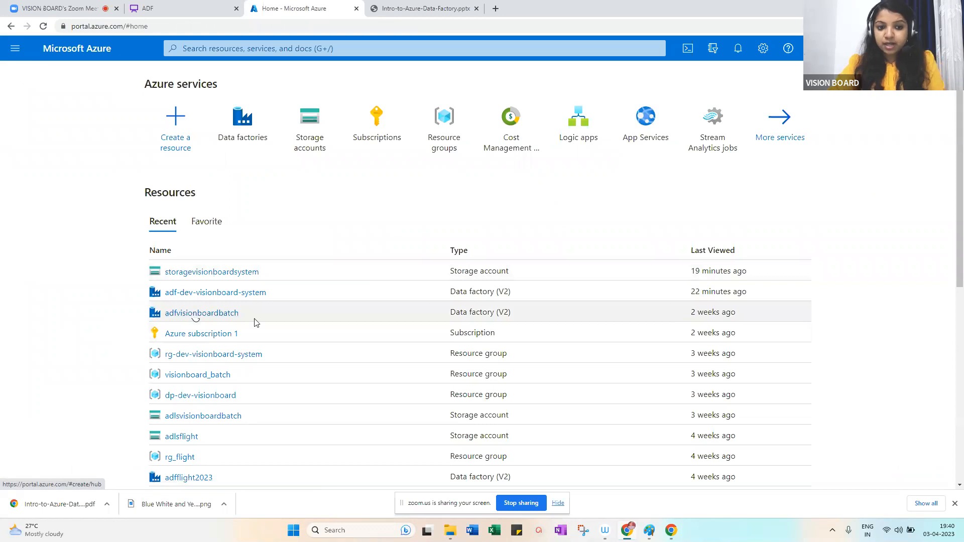
mouse_move(241, 297)
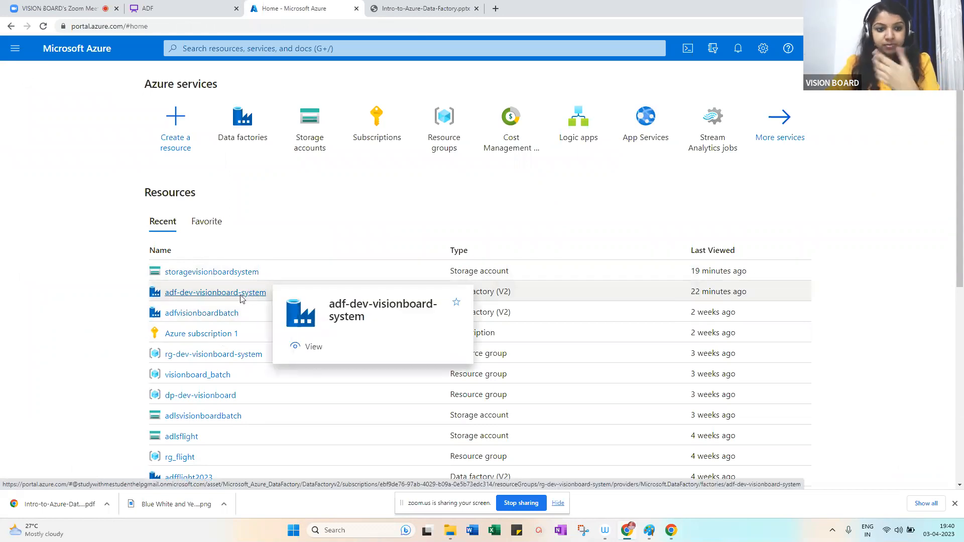
left_click(241, 298)
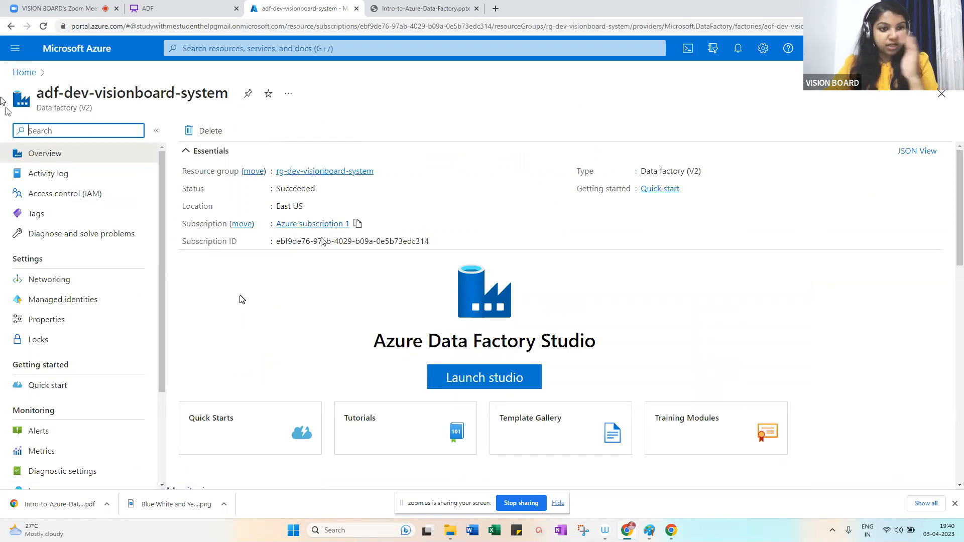
left_click(482, 379)
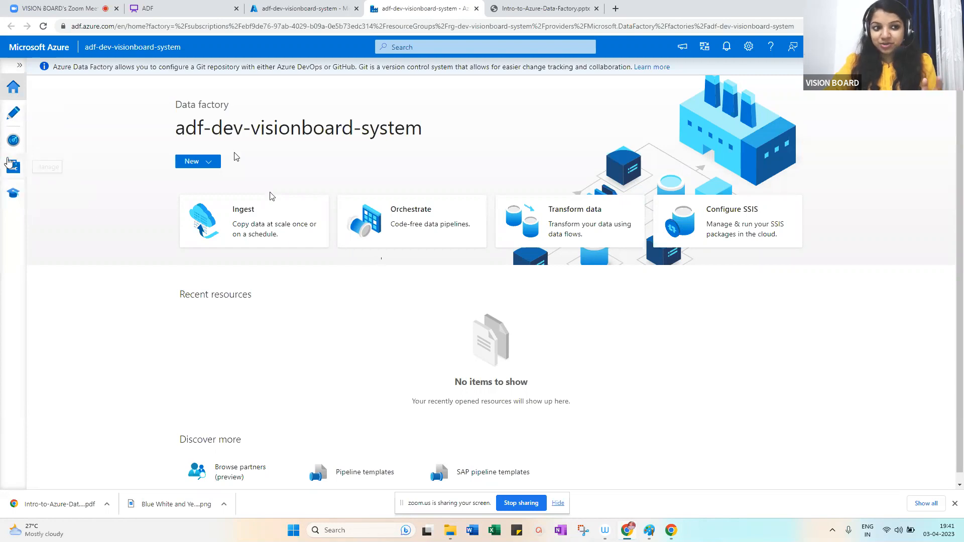
Create a new blank pipeline in the data factory's authoring area
left_click(15, 121)
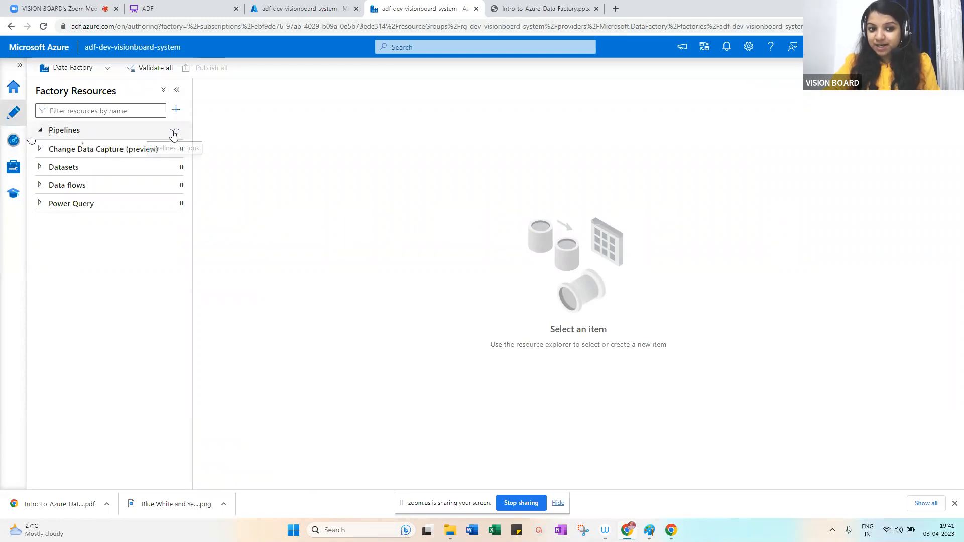
left_click(173, 131)
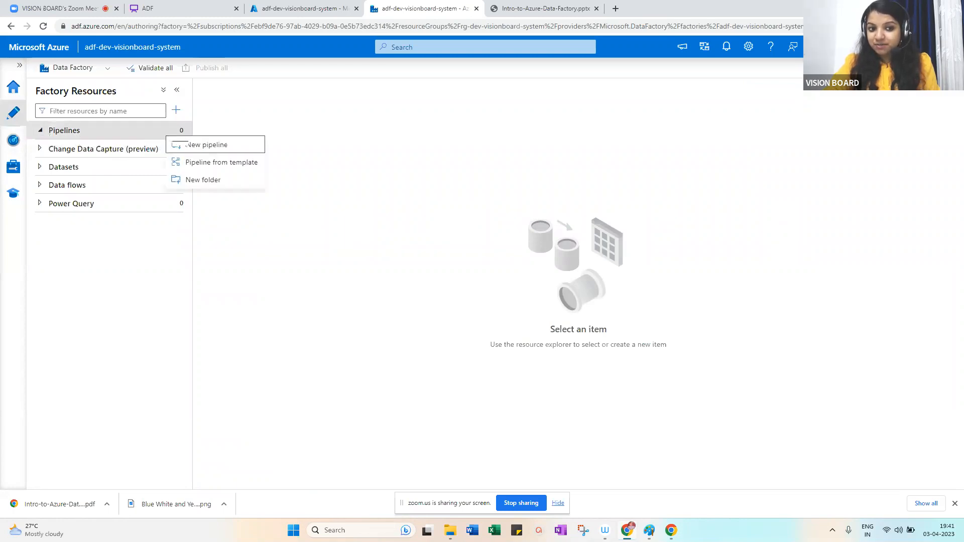
left_click(224, 149)
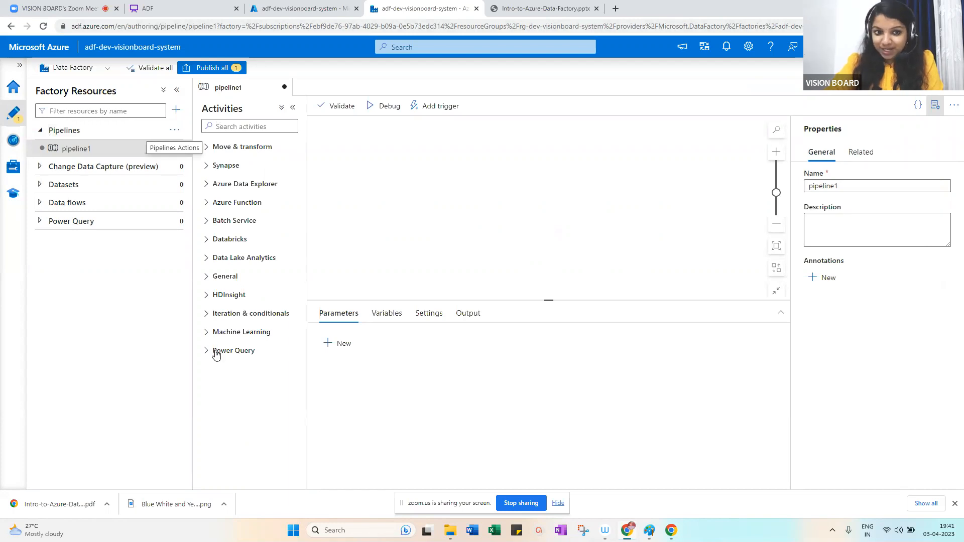
Review the ADF mind map in Whimsical and return to the pipeline editor in Azure Data Factory Studio
left_click(182, 12)
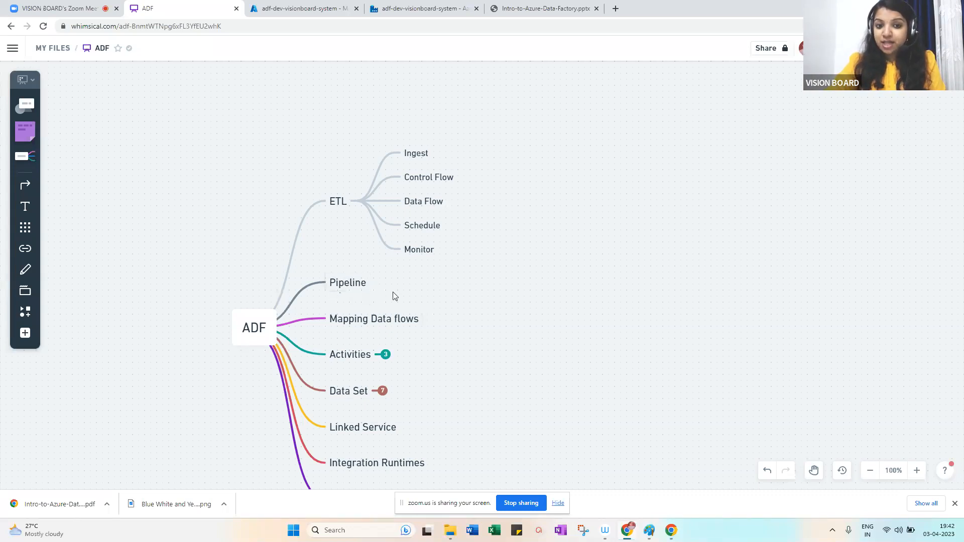
left_click(300, 8)
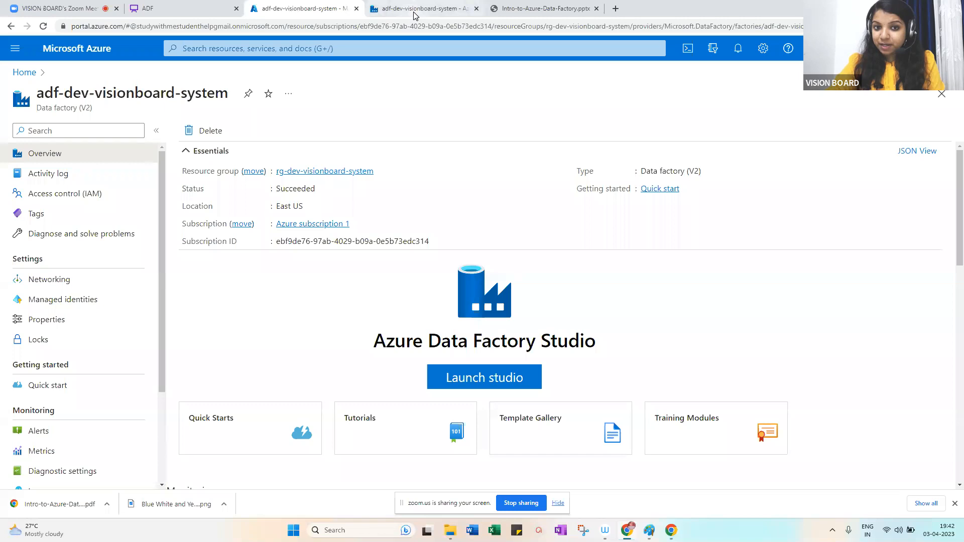
left_click(415, 13)
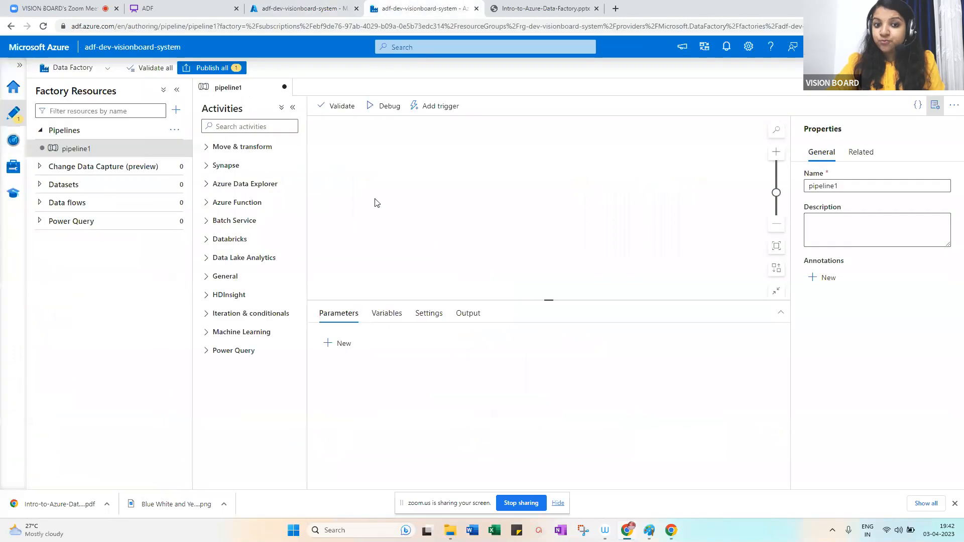
Add a Copy data activity from the Move & transform group to the pipeline canvas
left_click(209, 151)
left_click_drag(271, 172, 508, 171)
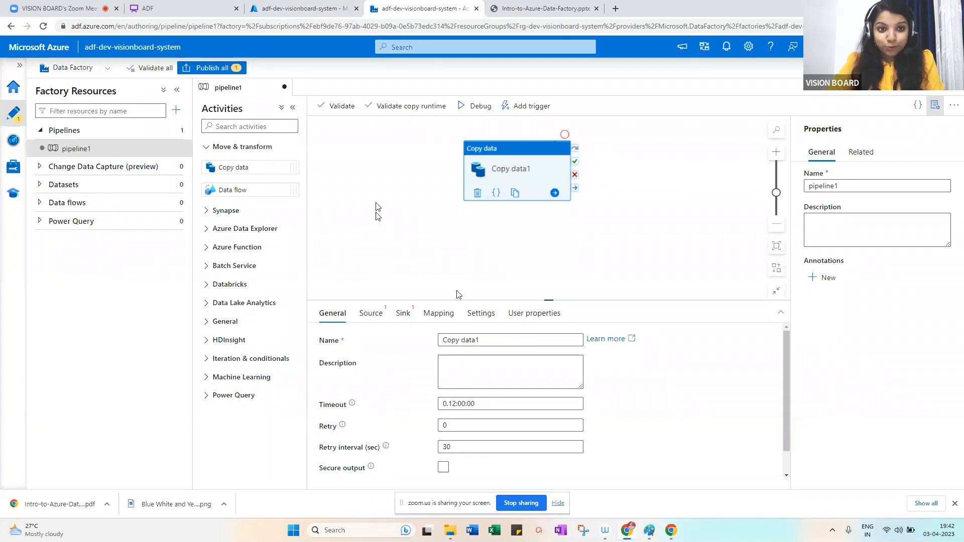
Switch to the Whimsical mind map and expand its Activities branch
left_click(299, 10)
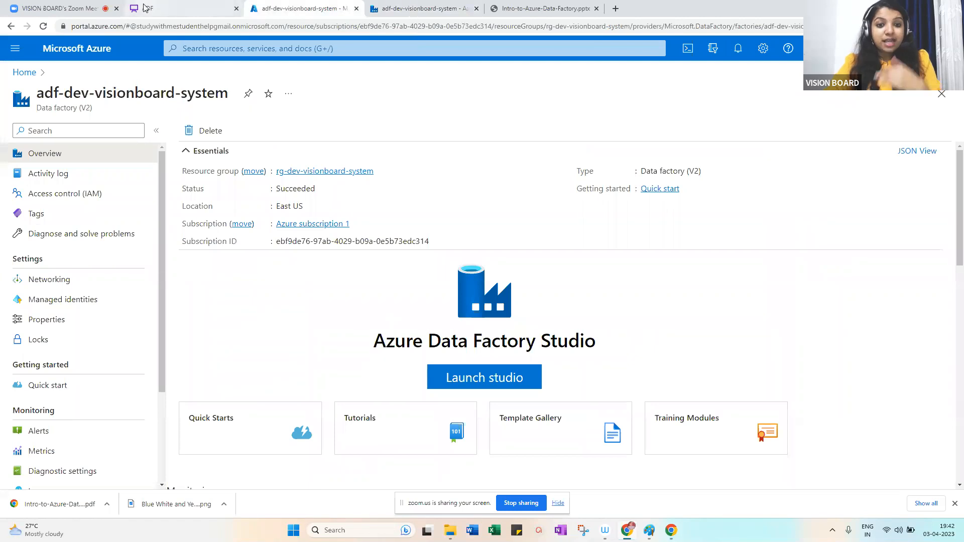
left_click(145, 8)
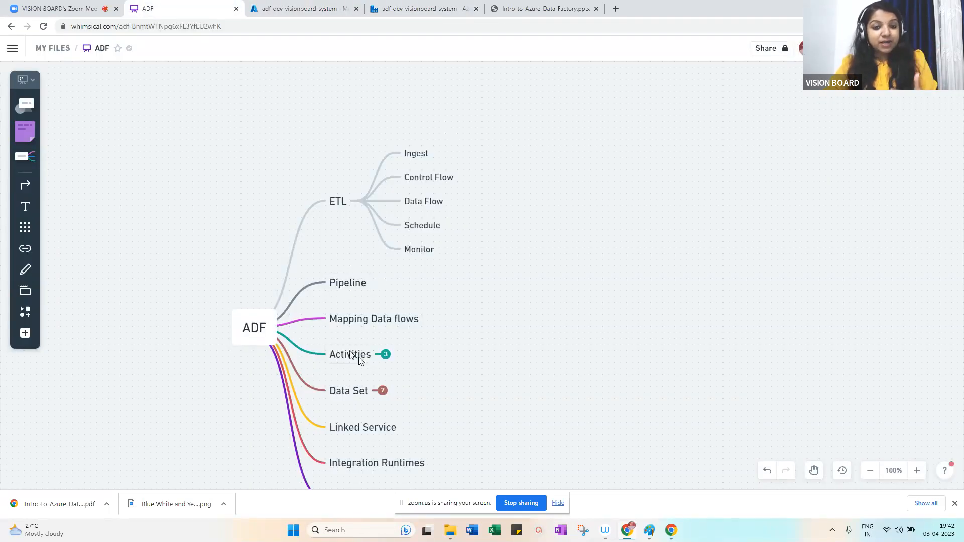
left_click(386, 355)
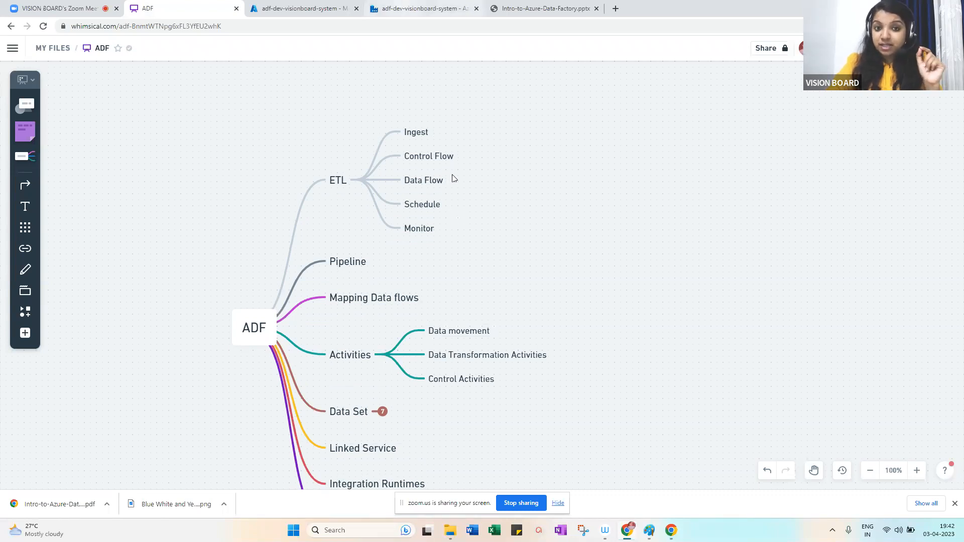
Compare the Move & transform activities in Data Factory Studio with the activity types in the Whimsical mind map
left_click(402, 8)
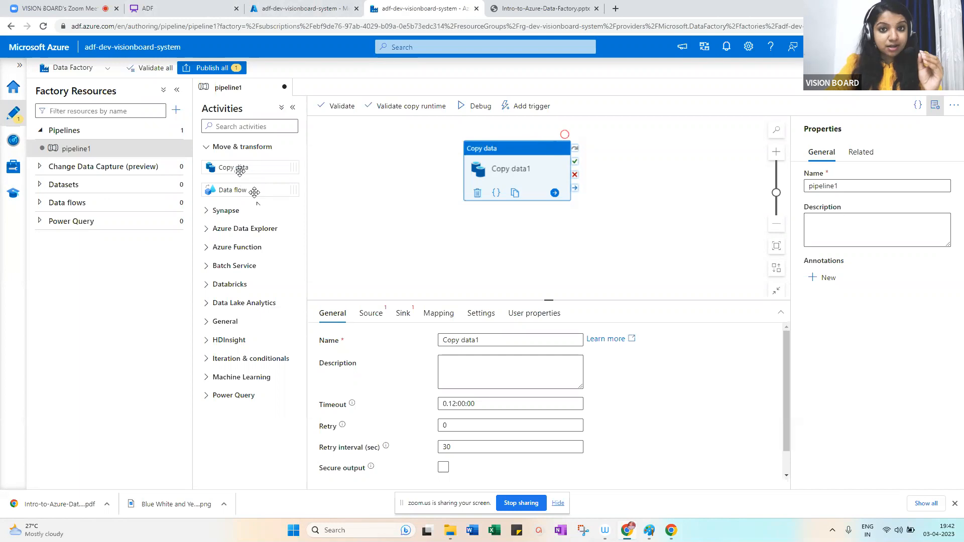
left_click(200, 9)
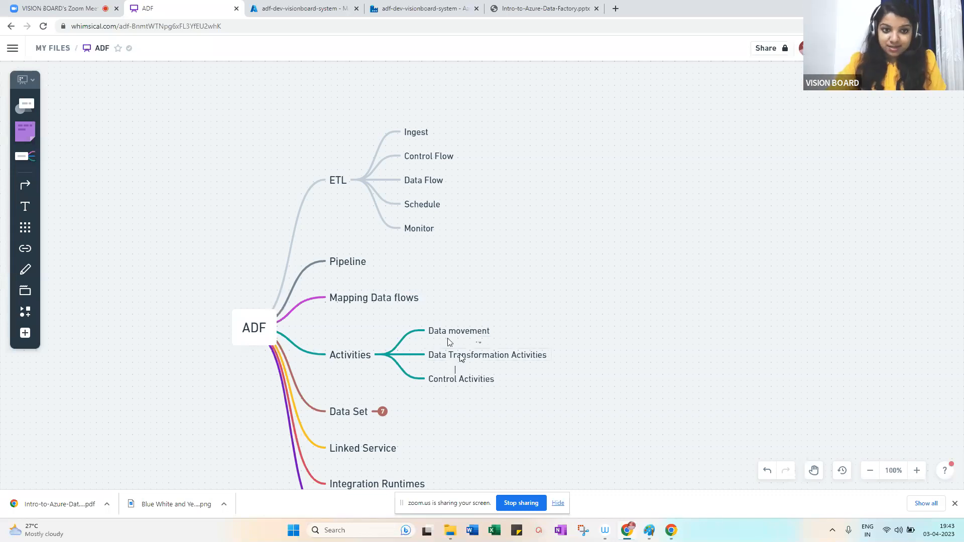
Return to Data Factory Studio and examine the Synapse, Azure Data Explorer, Azure Function, Databricks and Data Lake Analytics activity groups
left_click(413, 4)
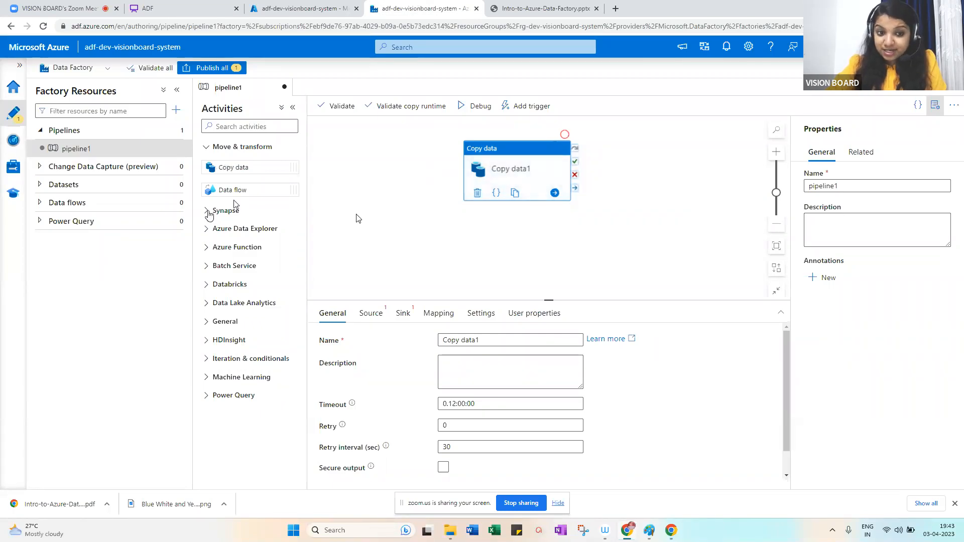
left_click(207, 212)
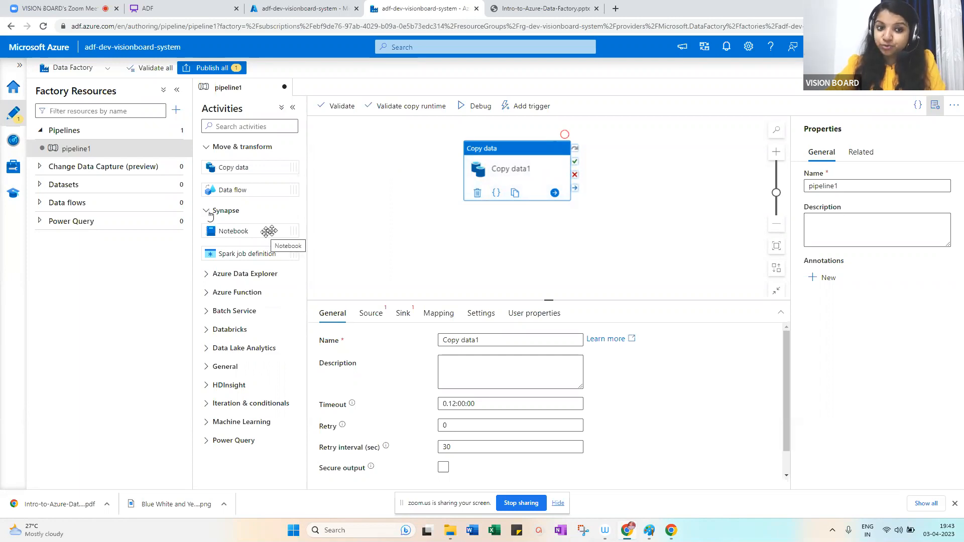
left_click(206, 275)
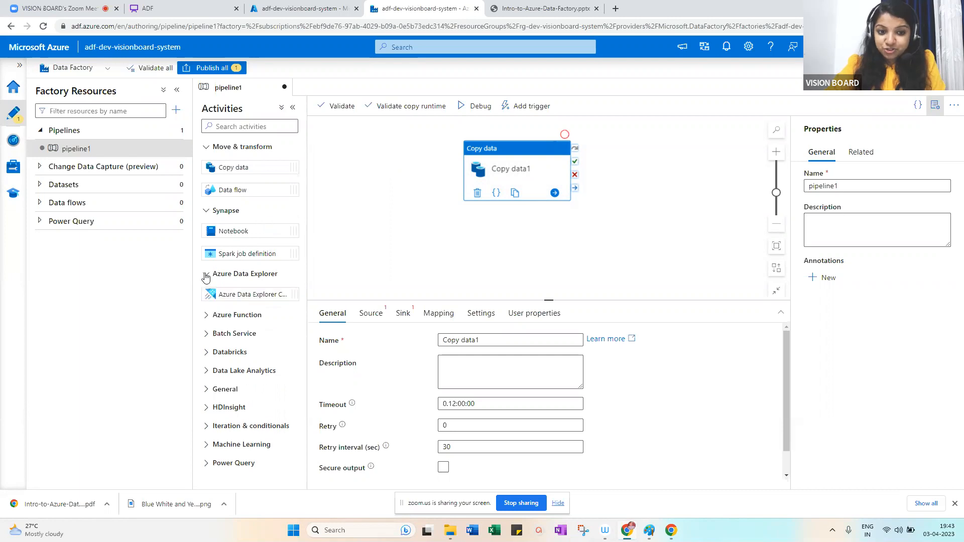
left_click(207, 316)
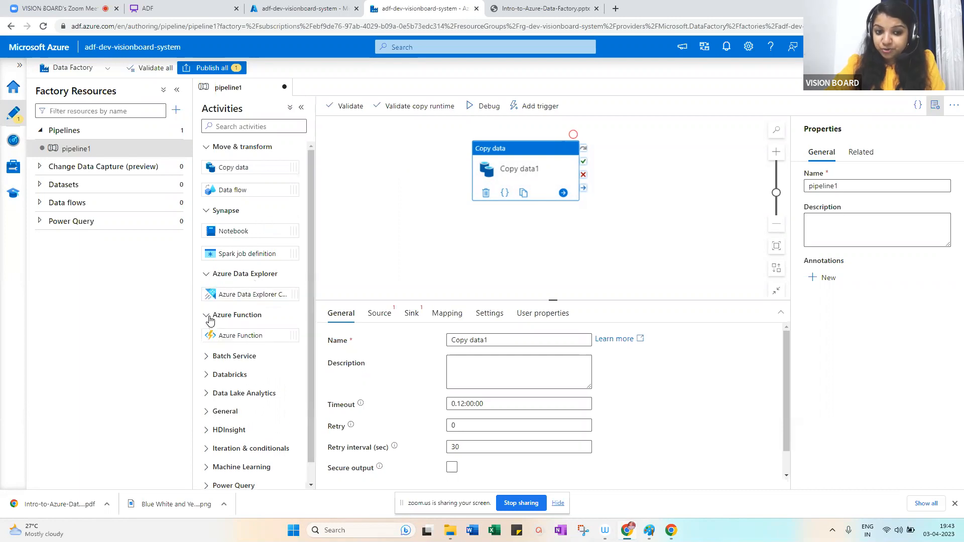
scroll(210, 321, "down", 1)
left_click(208, 356)
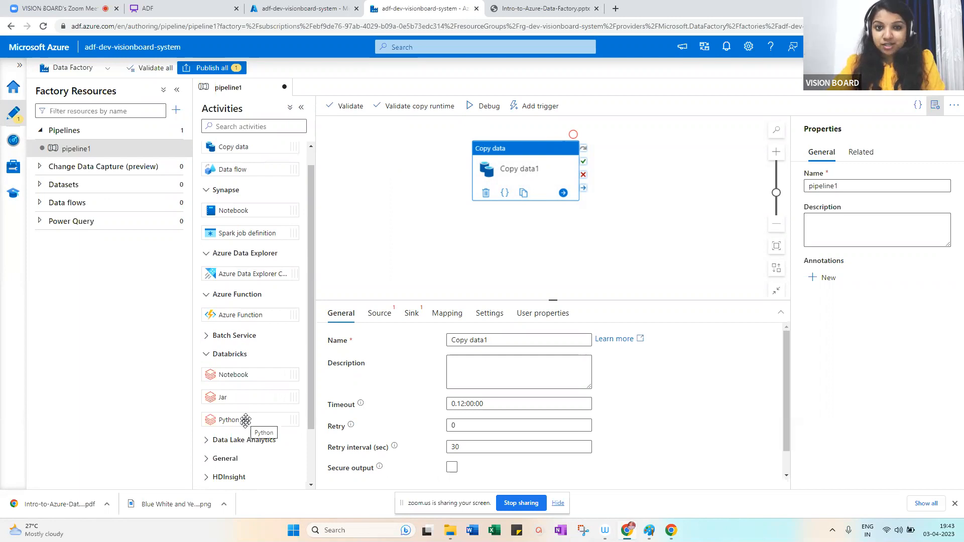
left_click(207, 442)
scroll(255, 398, "down", 3)
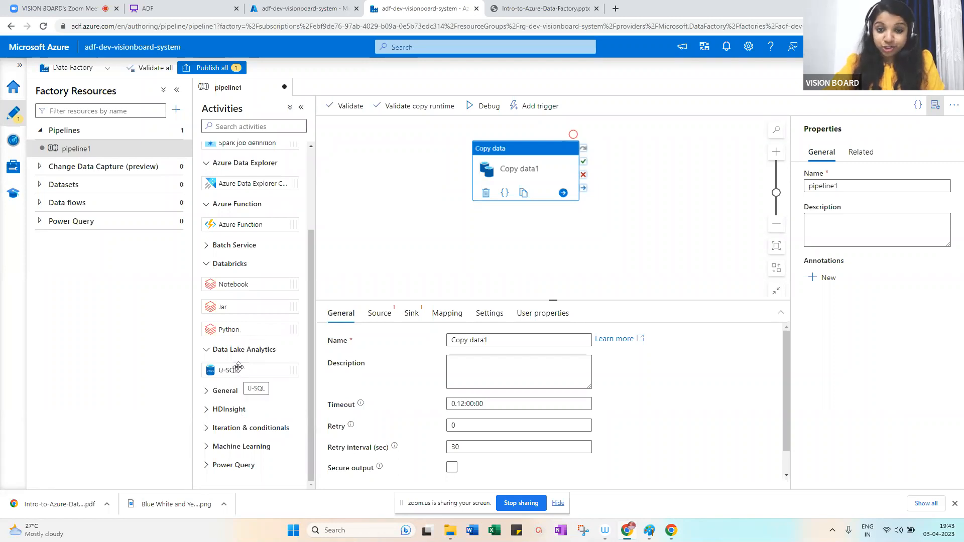
Examine the activities offered in the General, Iteration & conditionals and Machine Learning groups
left_click(211, 395)
scroll(226, 432, "down", 5)
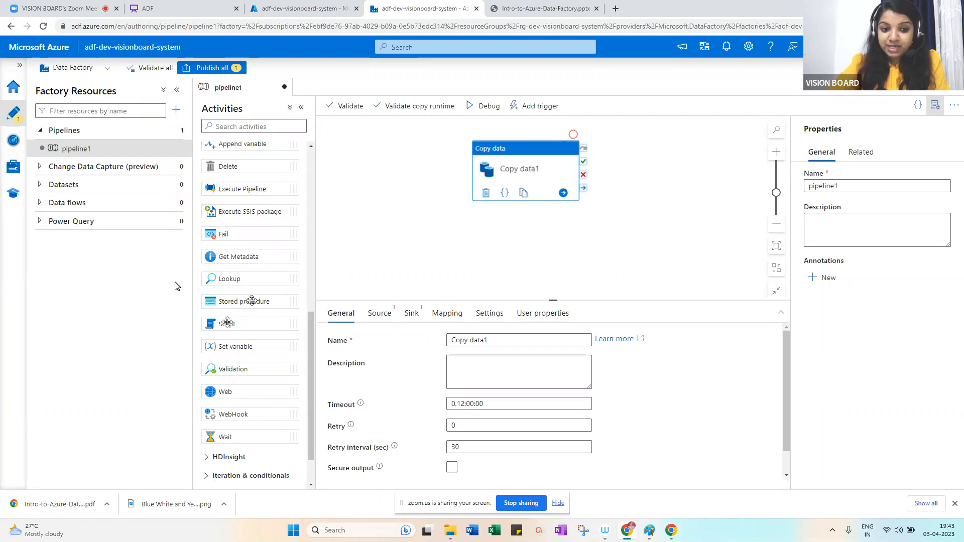
scroll(259, 411, "down", 1)
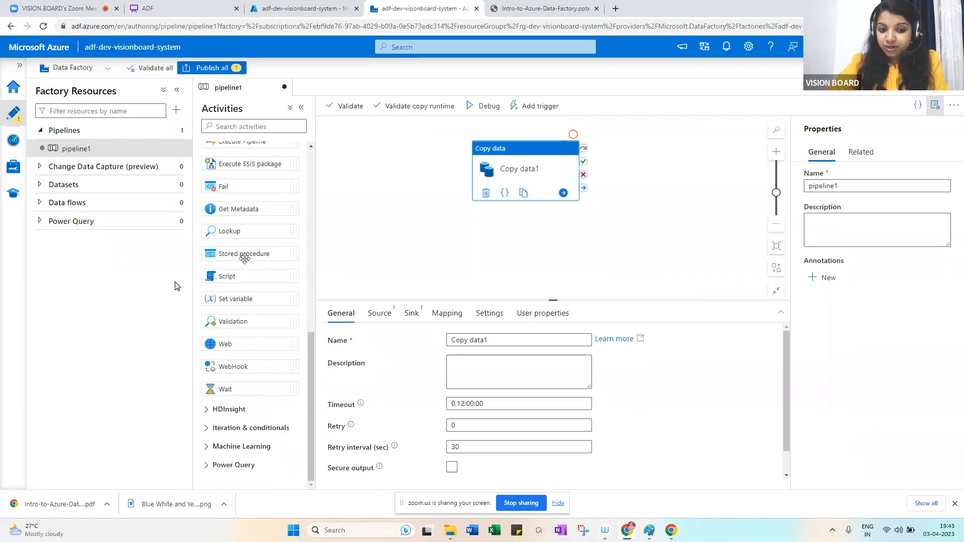
left_click(206, 431)
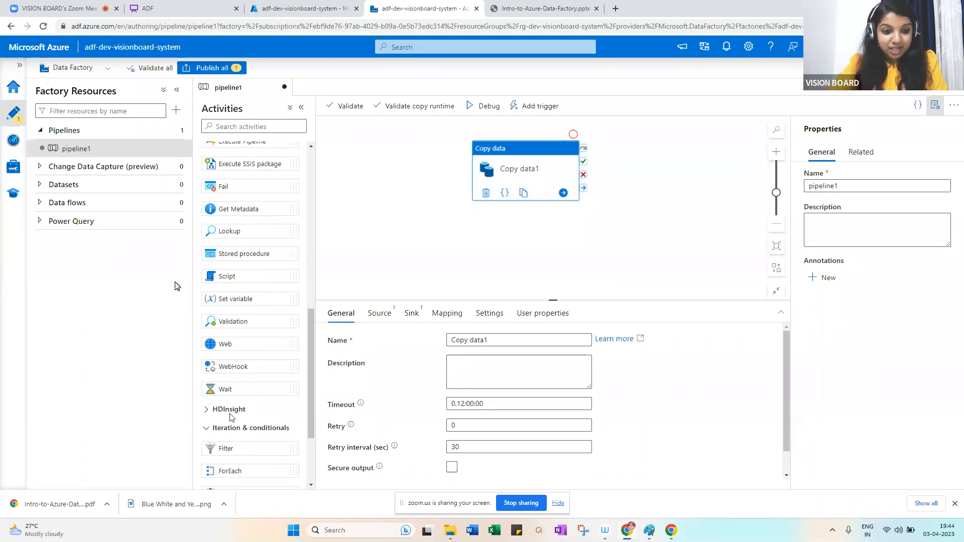
scroll(232, 418, "down", 2)
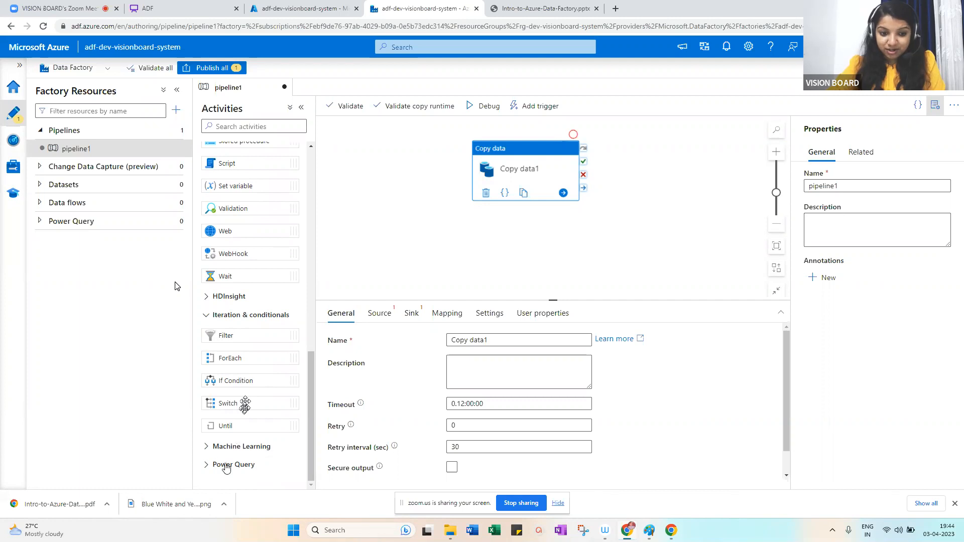
left_click(241, 447)
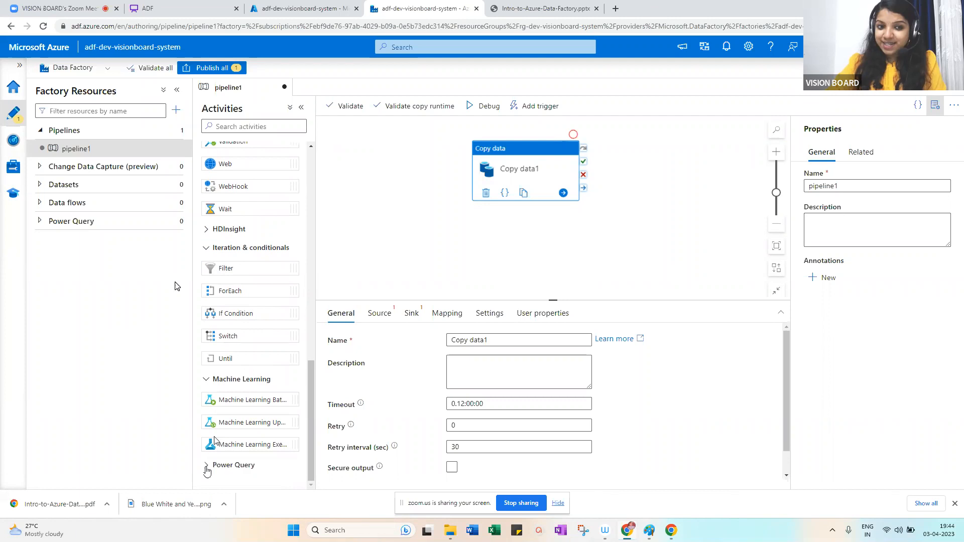
scroll(251, 315, "up", 12)
Check the mind map's activity types in Whimsical and add a Data flow activity to the pipeline in Data Factory Studio
left_click(157, 9)
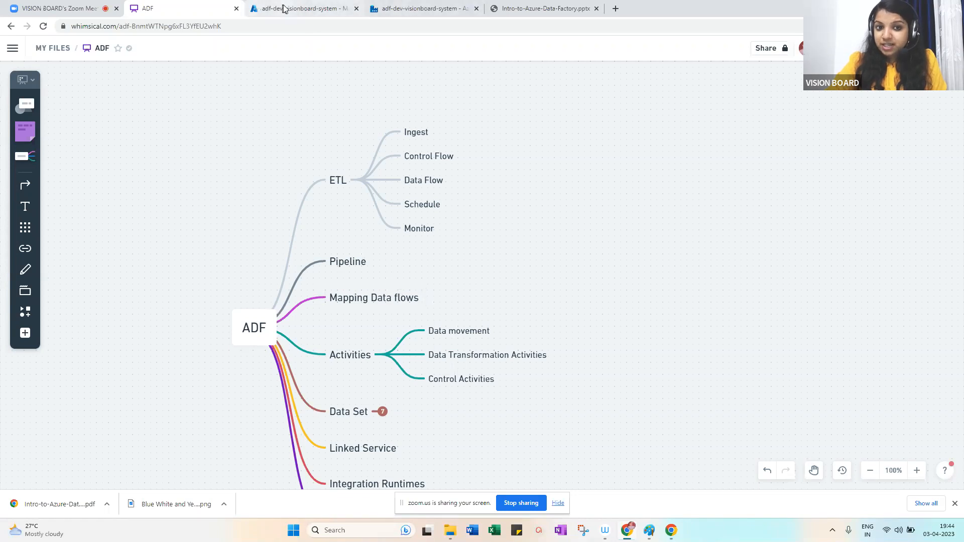
left_click(401, 8)
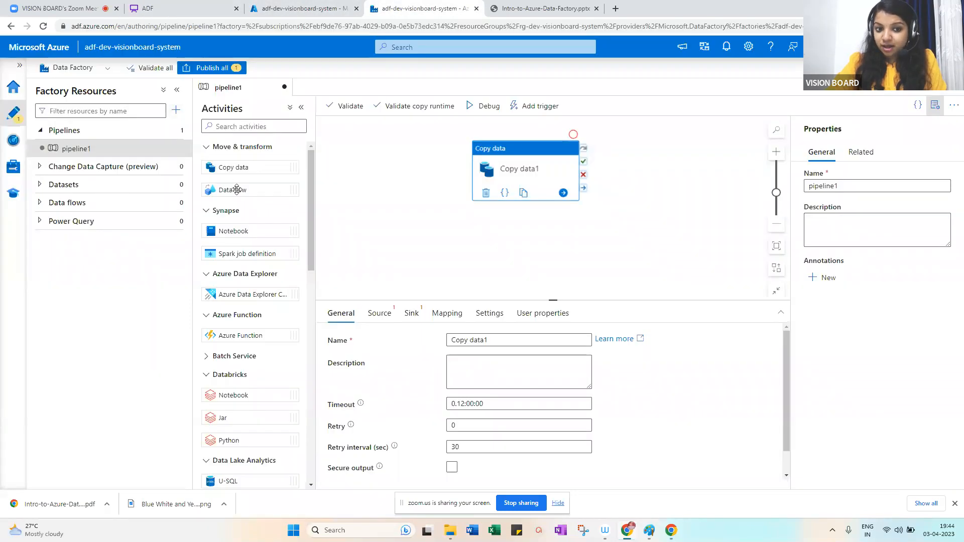
left_click_drag(233, 189, 433, 142)
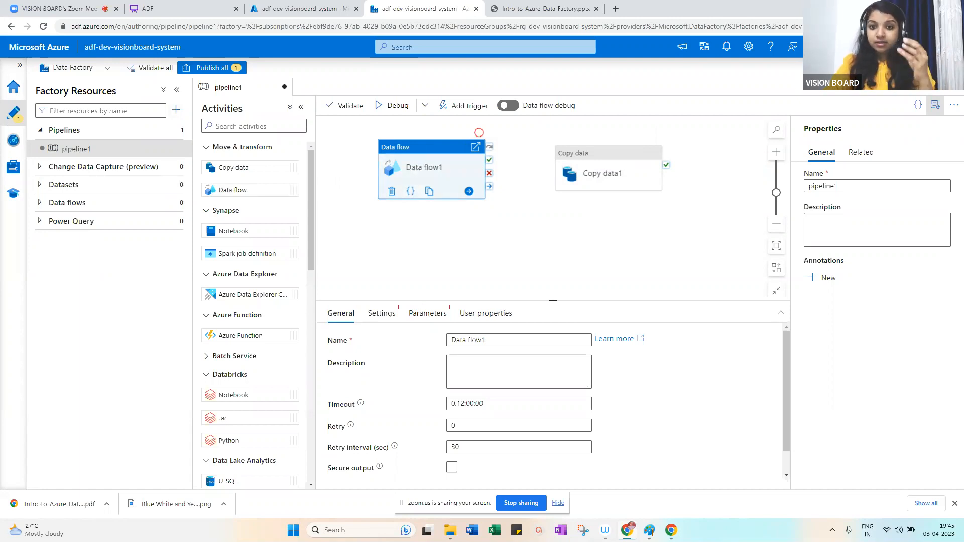
Open the source settings of the Copy data activity
left_click(612, 171)
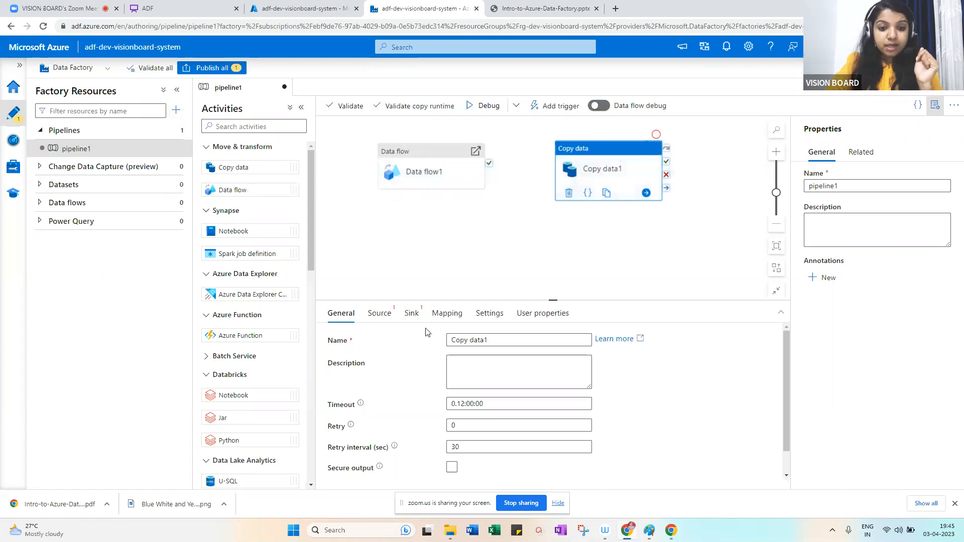
left_click(388, 317)
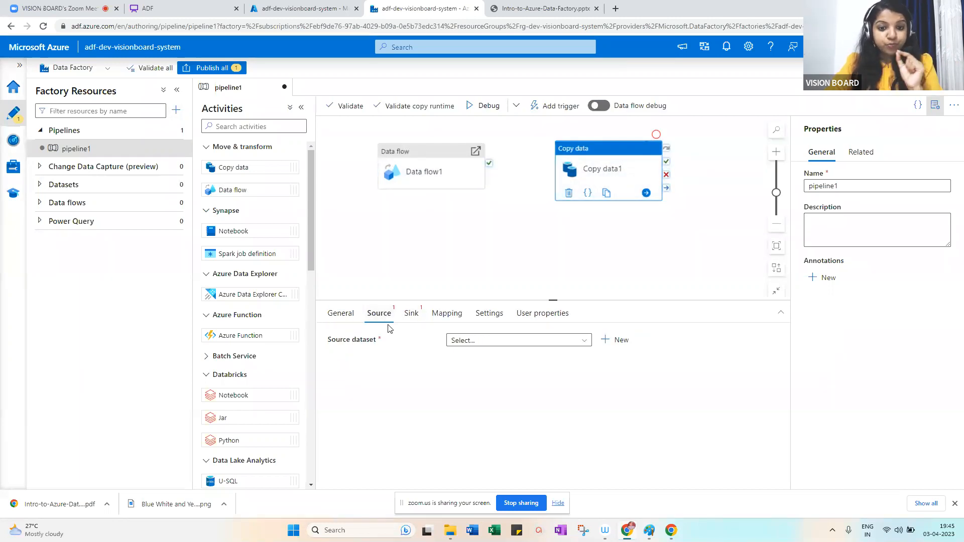
Check the Copy data activity's sink settings, the Data flow activity's general settings and the list of activities that can follow it
left_click(411, 316)
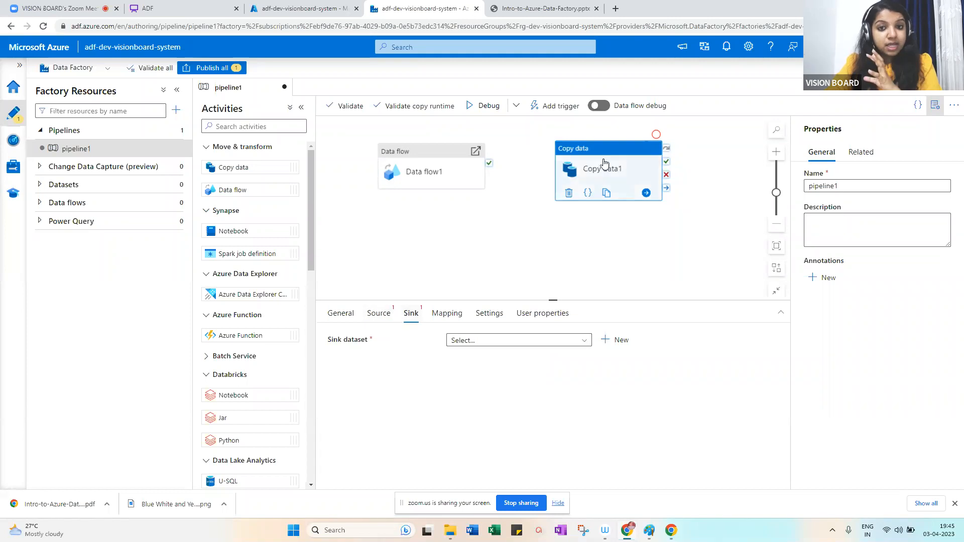
left_click(426, 168)
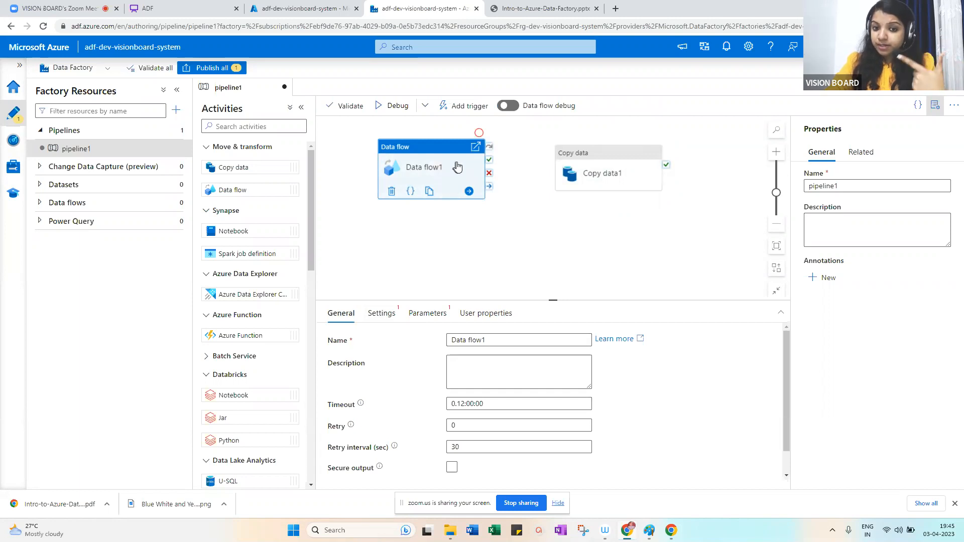
left_click(470, 194)
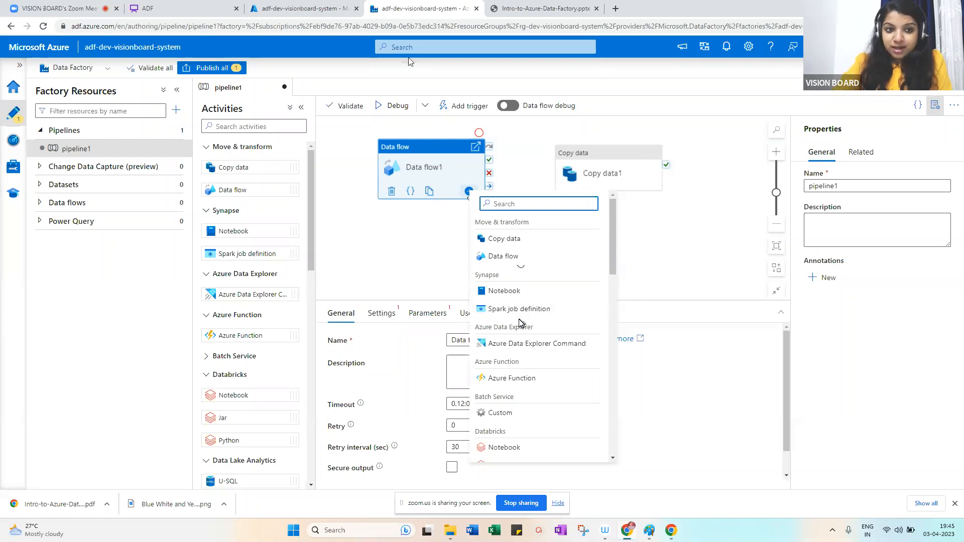
In the Whimsical mind map, collapse the Activities and ETL branches and expand the Data Set branch
left_click(166, 8)
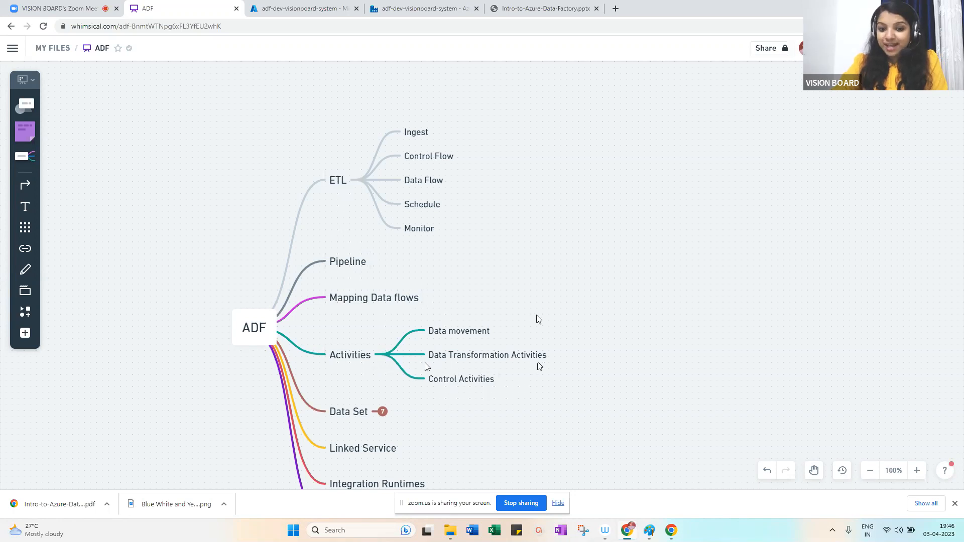
left_click(386, 355)
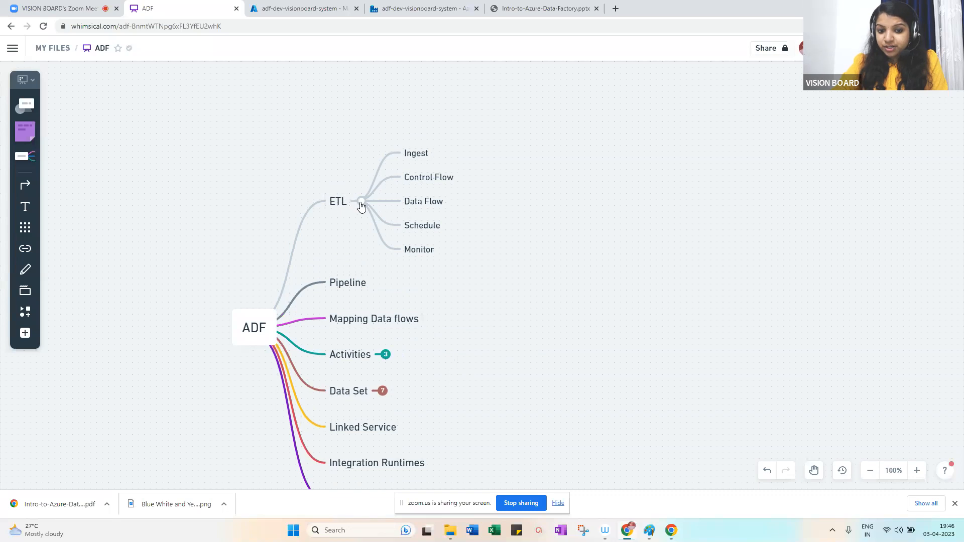
left_click(358, 202)
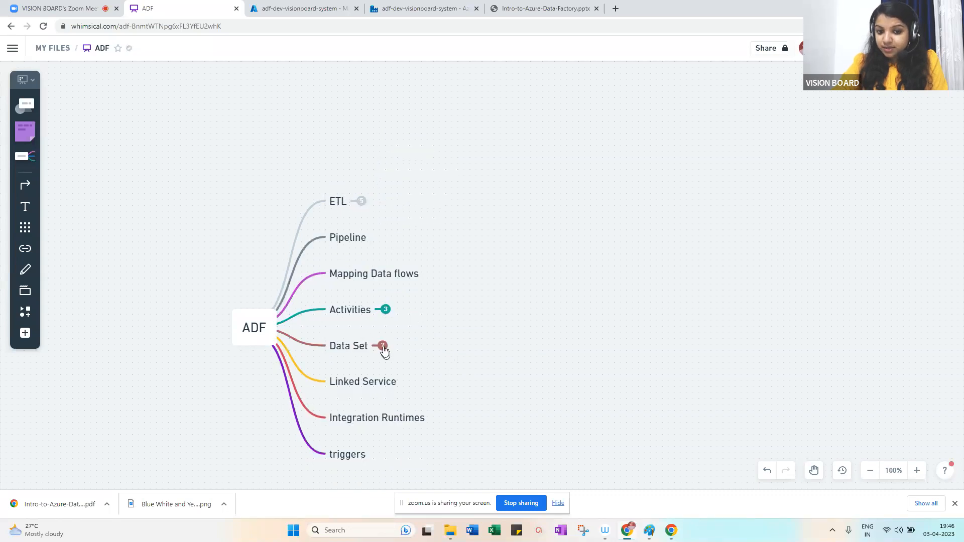
left_click(382, 345)
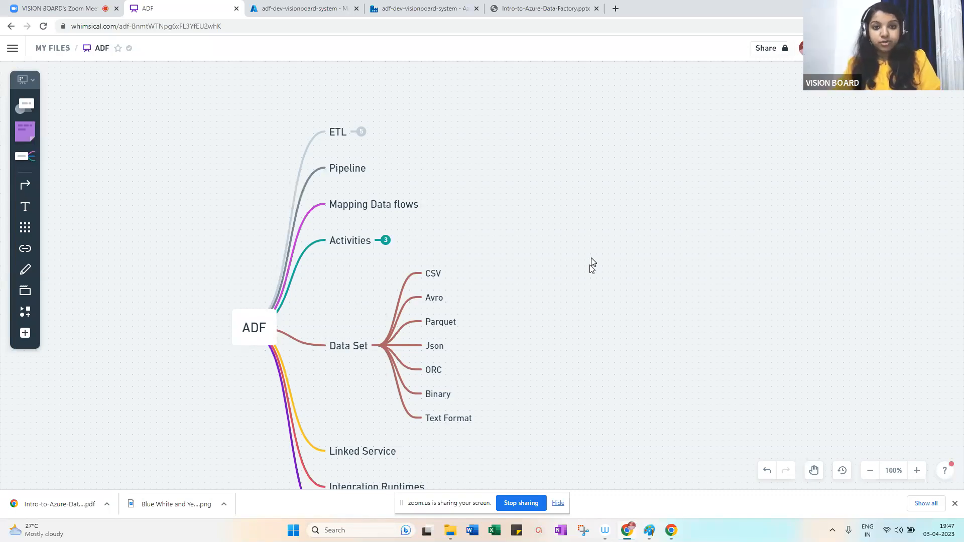
Return to Data Factory Studio, delete the Data flow activity from pipeline1 and move the Copy data activity into its place
left_click(397, 8)
left_click(479, 166)
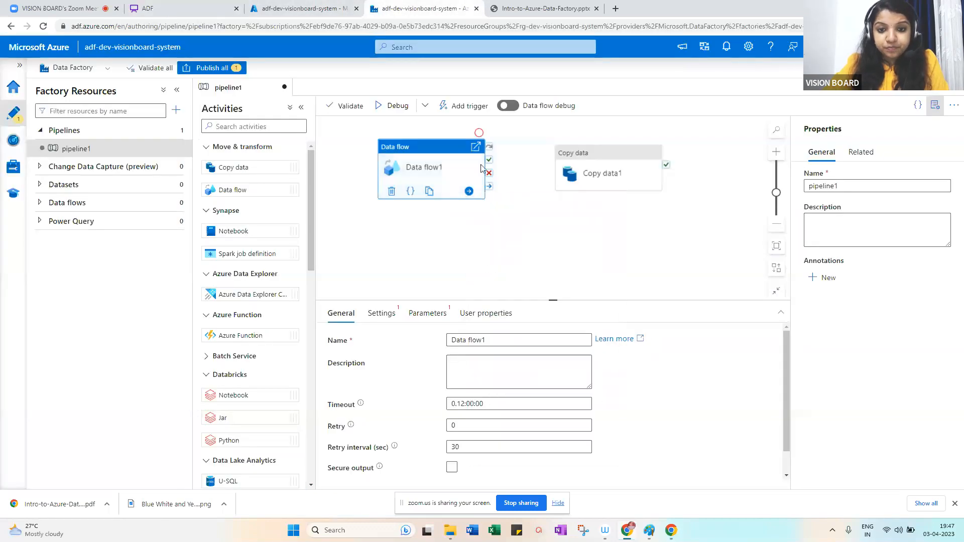
left_click(401, 194)
left_click_drag(579, 153, 439, 136)
Check the Copy data activity's source and sink dataset settings and collapse the Data Set branch in the Whimsical mind map
left_click(379, 314)
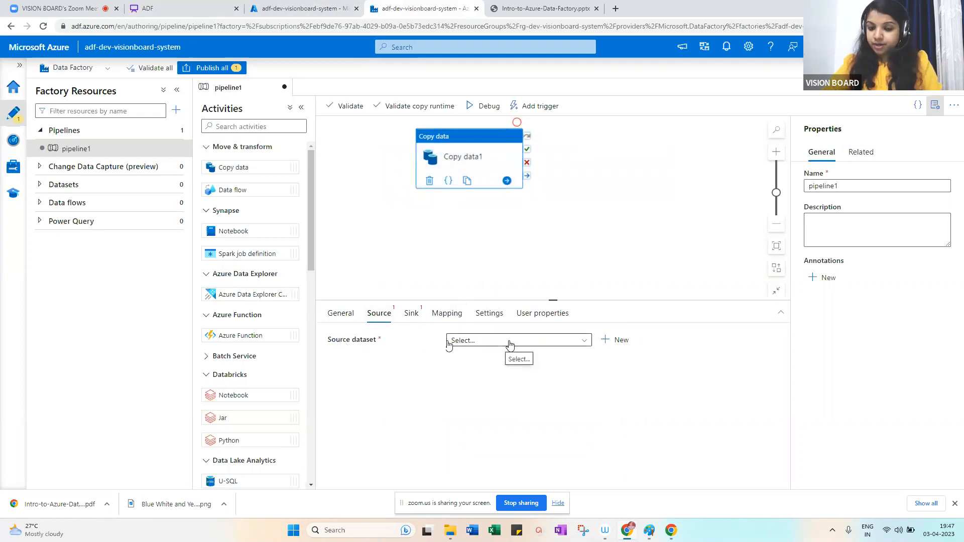
left_click(411, 313)
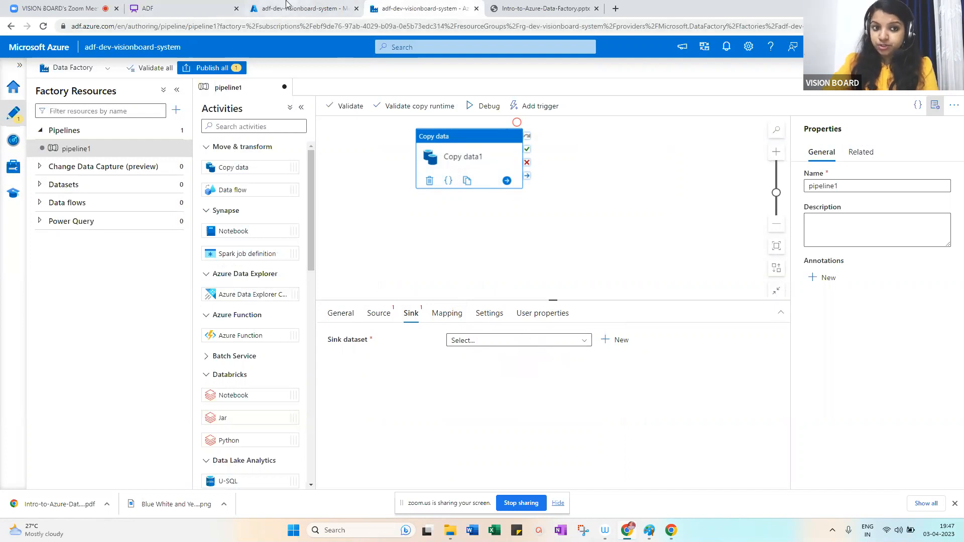
left_click(165, 8)
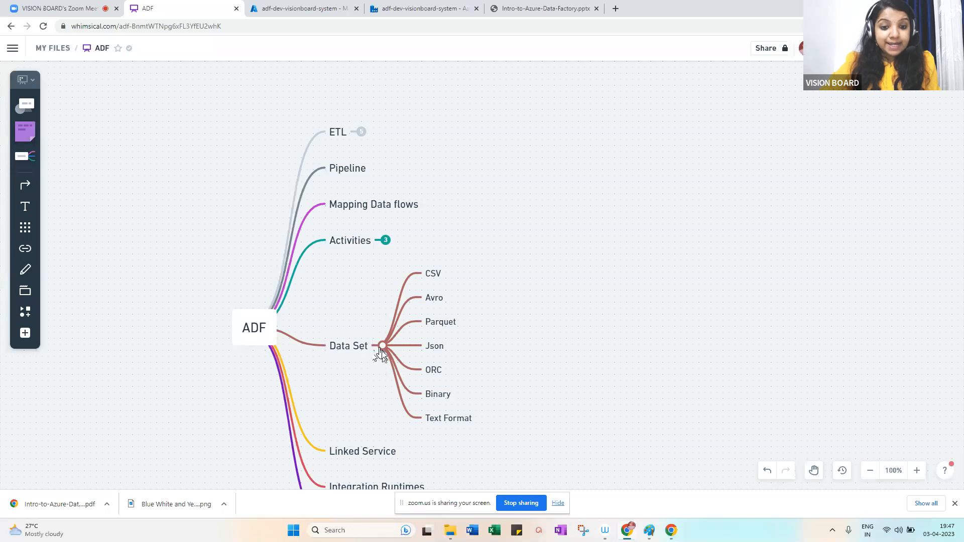
left_click(382, 347)
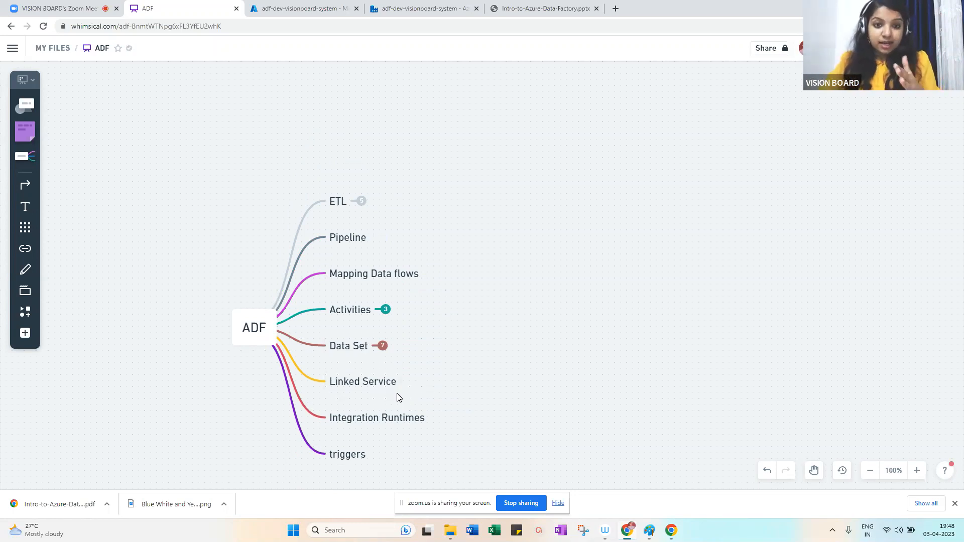
In Data Factory Studio, refresh the factory's integration runtimes list and examine the runtime types offered for a new one without creating it
left_click(406, 6)
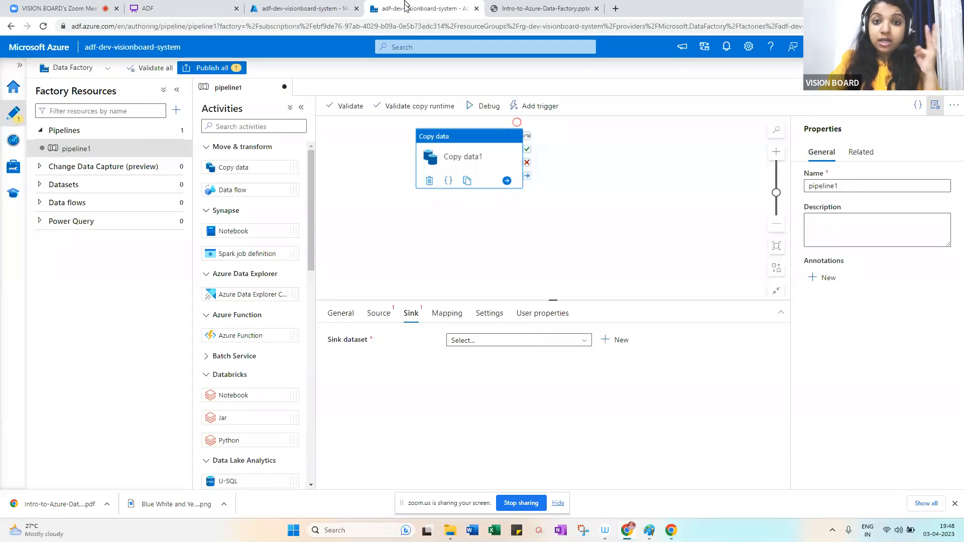
left_click(10, 171)
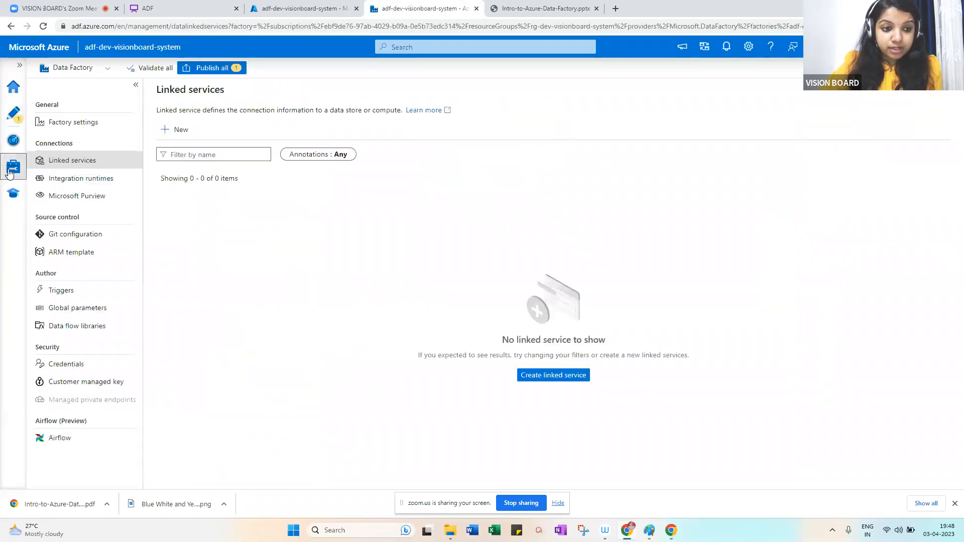
left_click(92, 183)
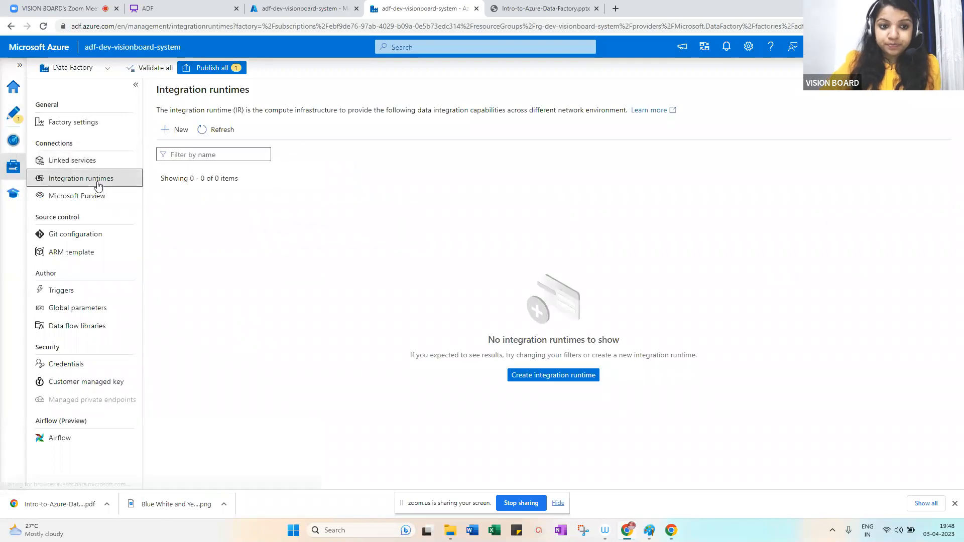
left_click(214, 132)
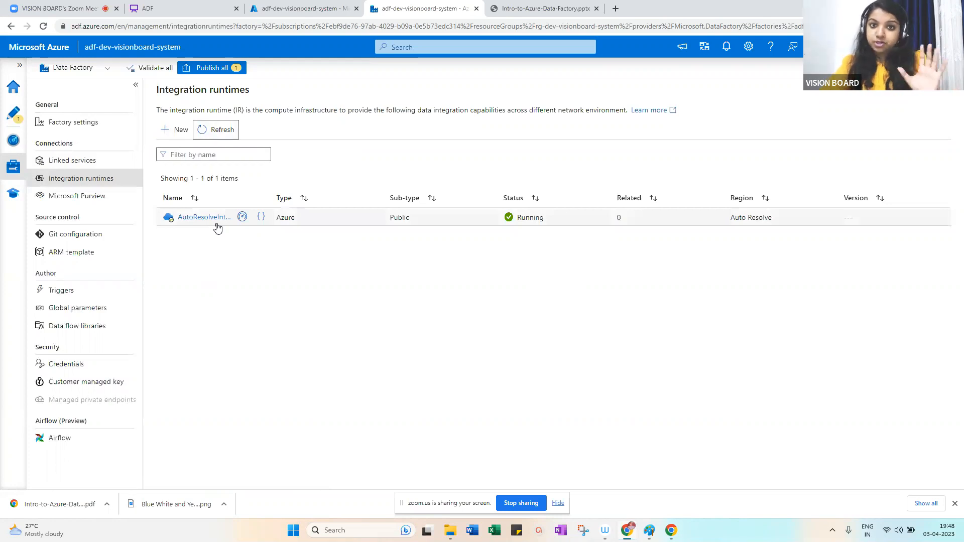
left_click(180, 133)
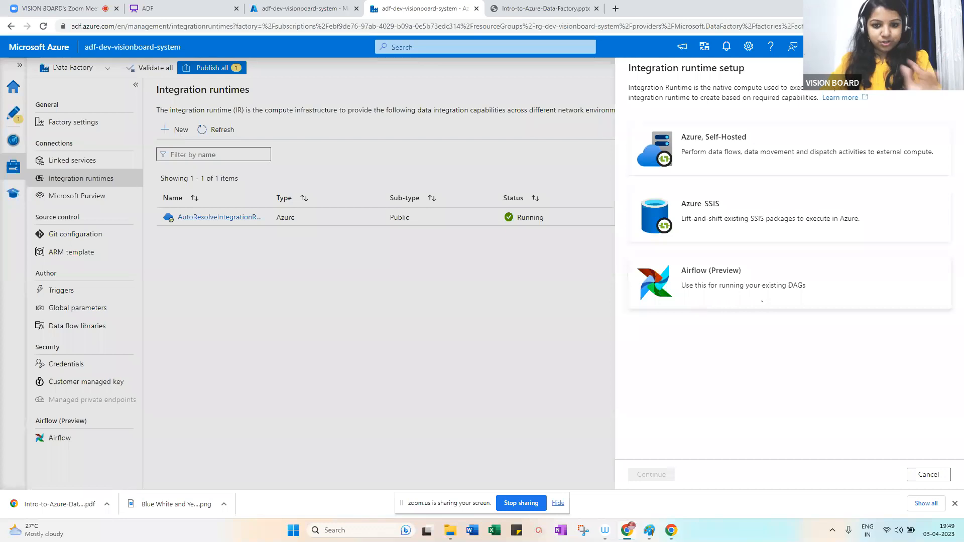
left_click(928, 476)
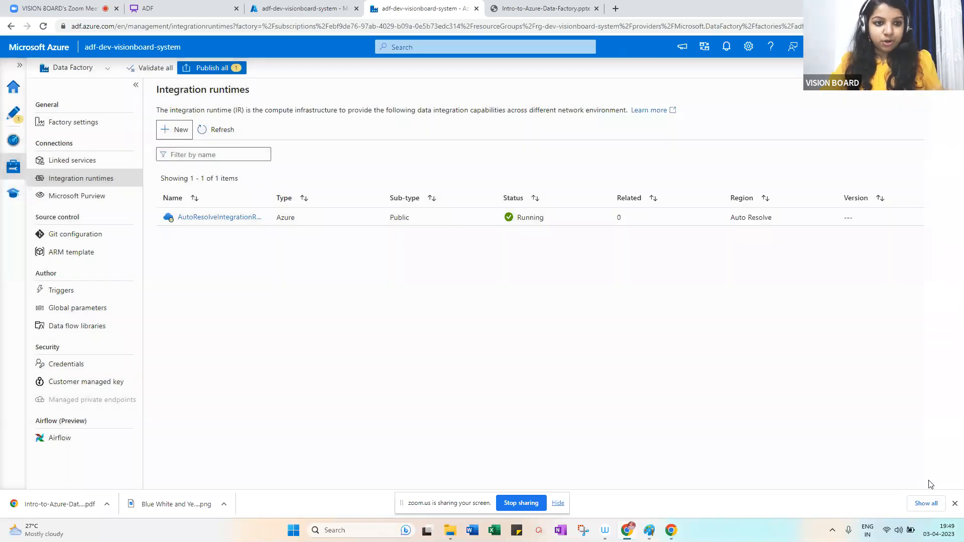
Check the triggers topic in the Whimsical mind map and open the factory's Triggers management page in Data Factory Studio
left_click(205, 8)
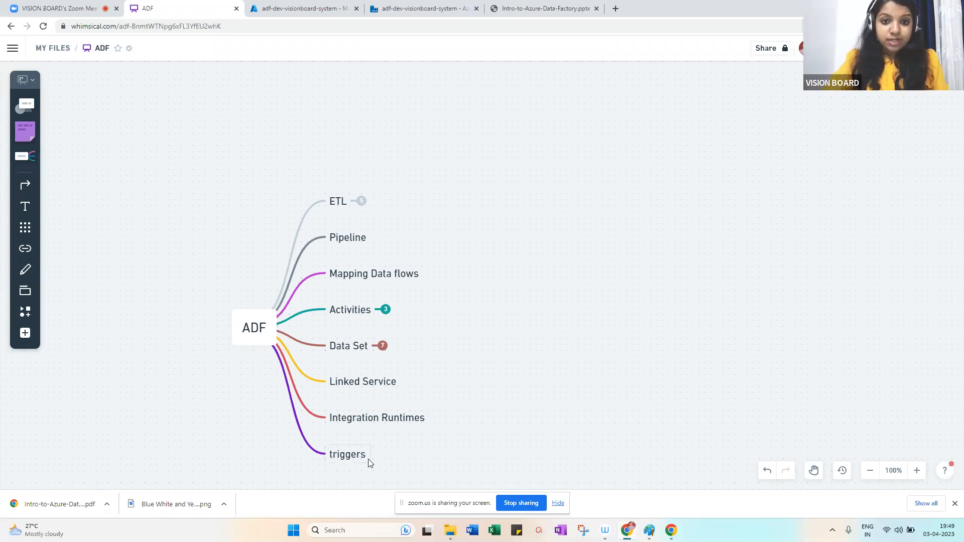
left_click(400, 8)
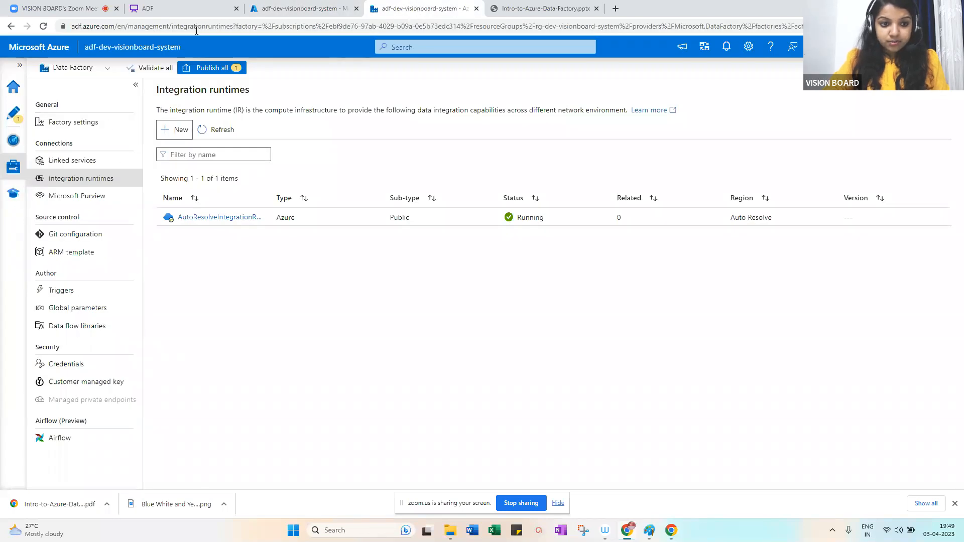
left_click(61, 293)
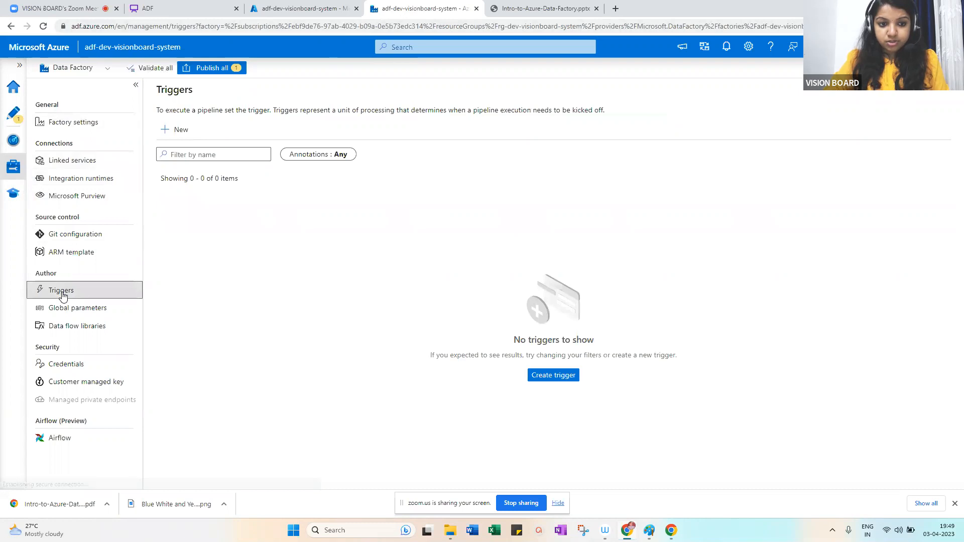
Start a new trigger and name it TR_SCHEDULE_SQLSERVER_CLOUD
left_click(171, 132)
double_click(653, 101)
key("BackSpace")
type("TR")
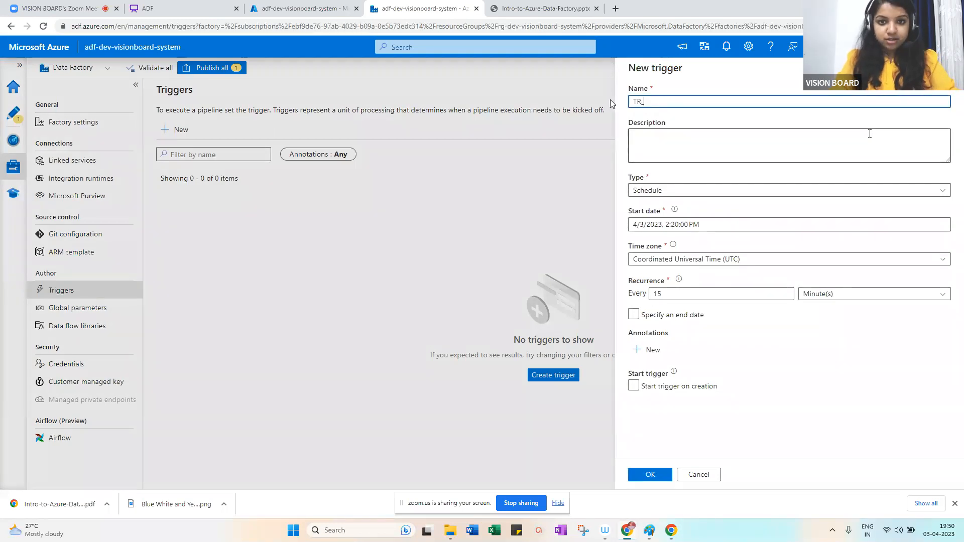
type("_")
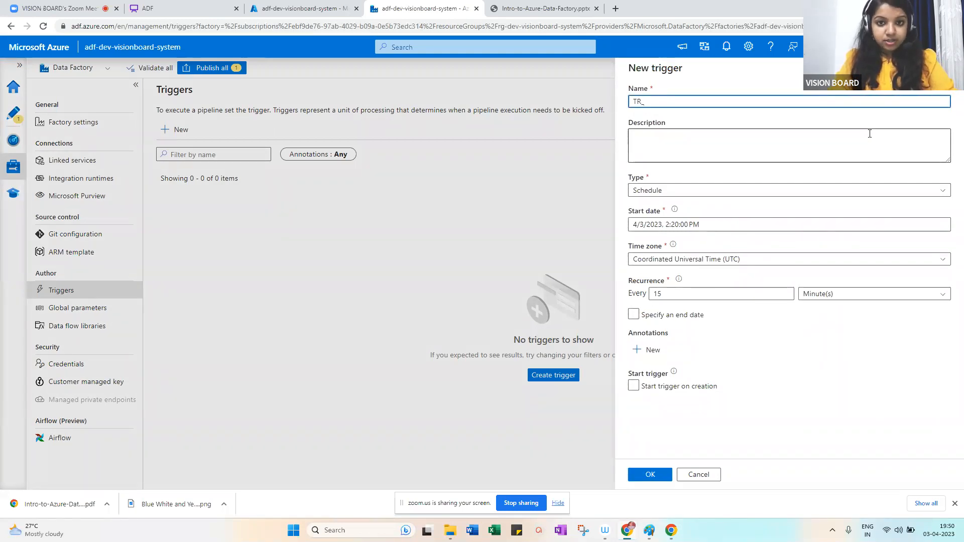
type("SCHE")
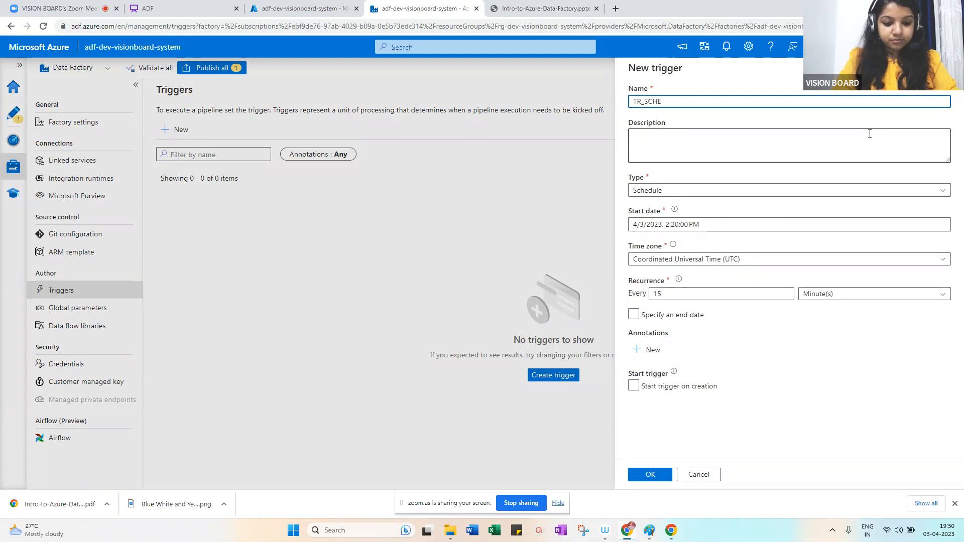
type("DULE_")
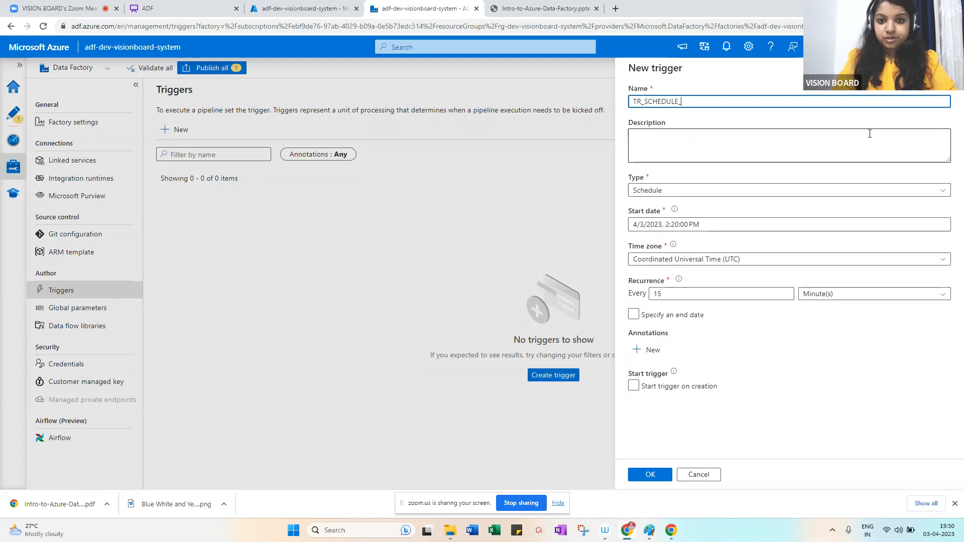
type("SQL")
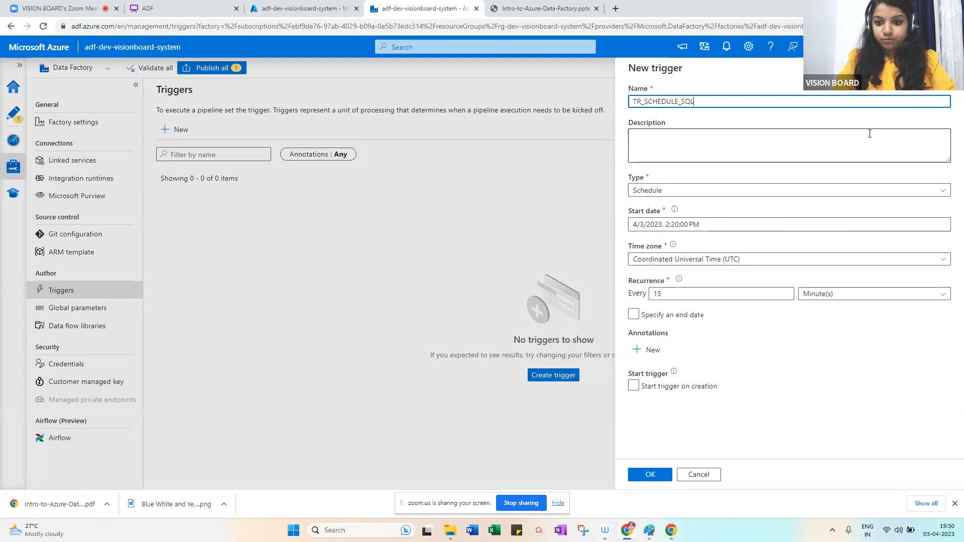
type("SERV")
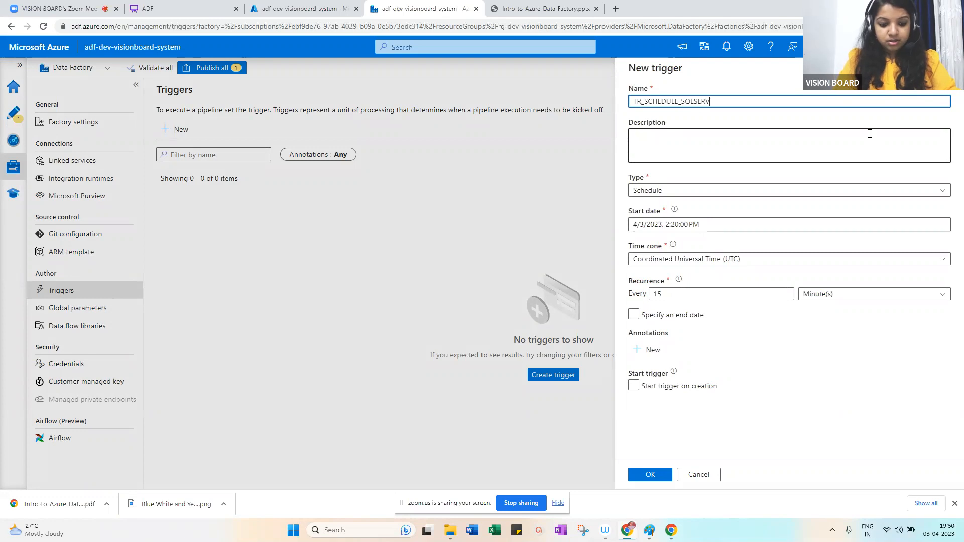
type("ER_CLOUD")
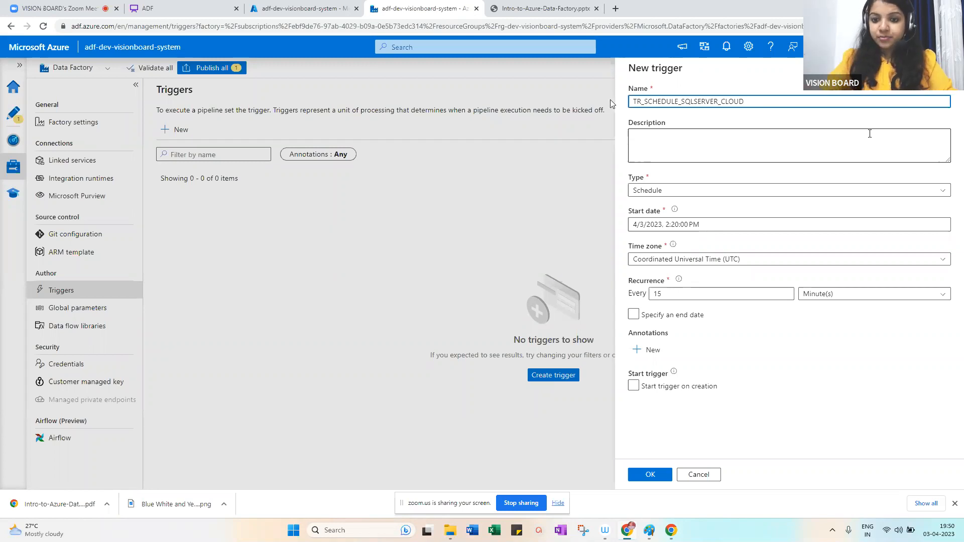
Examine the new trigger's type, recurrence and time zone options, and cancel its creation
left_click(719, 190)
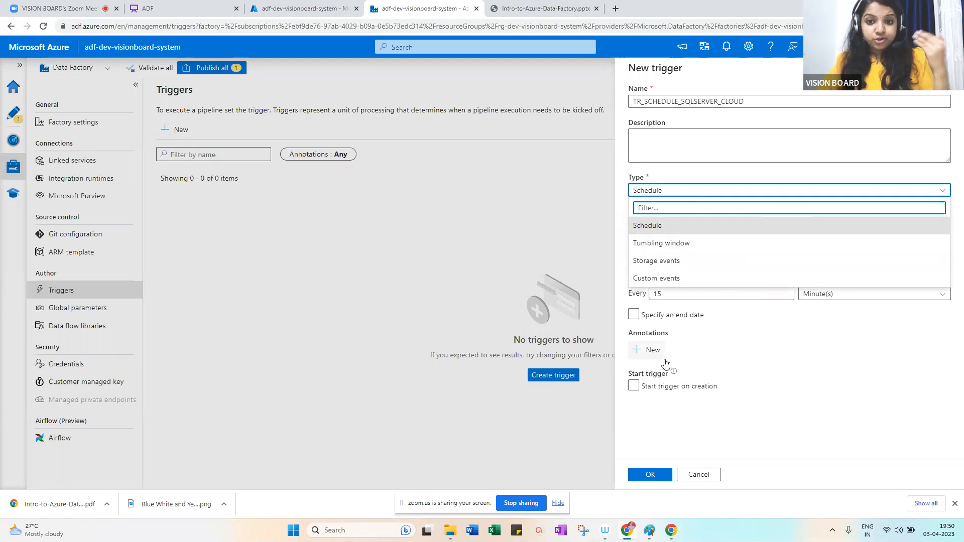
left_click(706, 371)
double_click(658, 295)
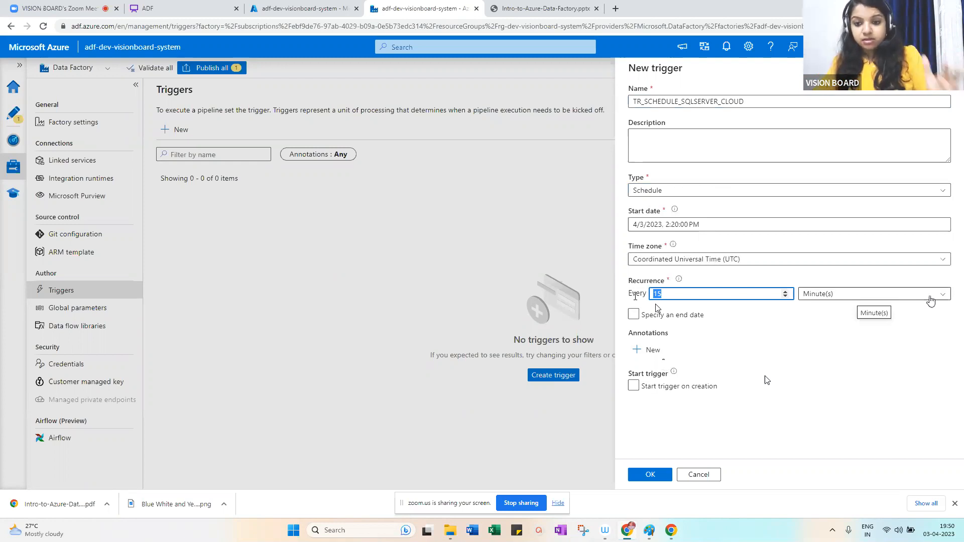
left_click(735, 262)
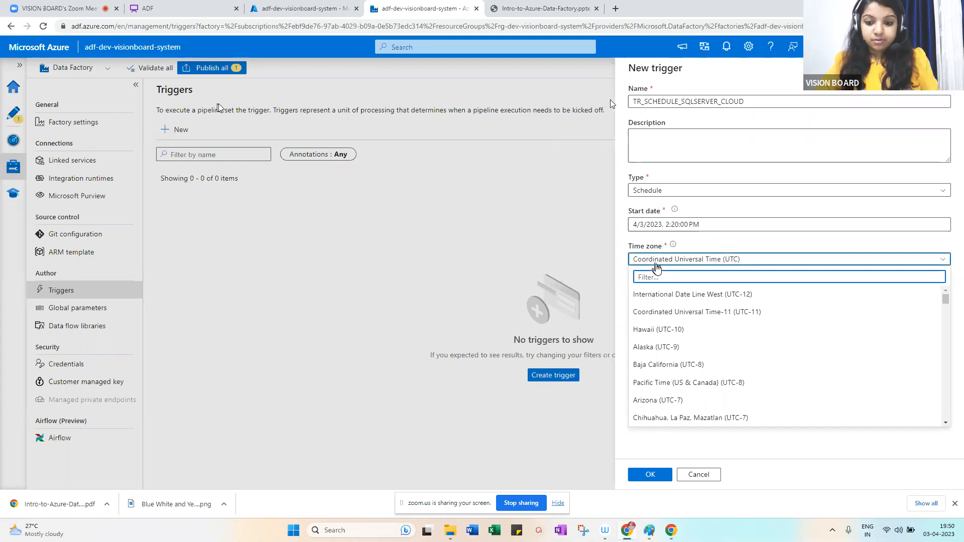
left_click(704, 477)
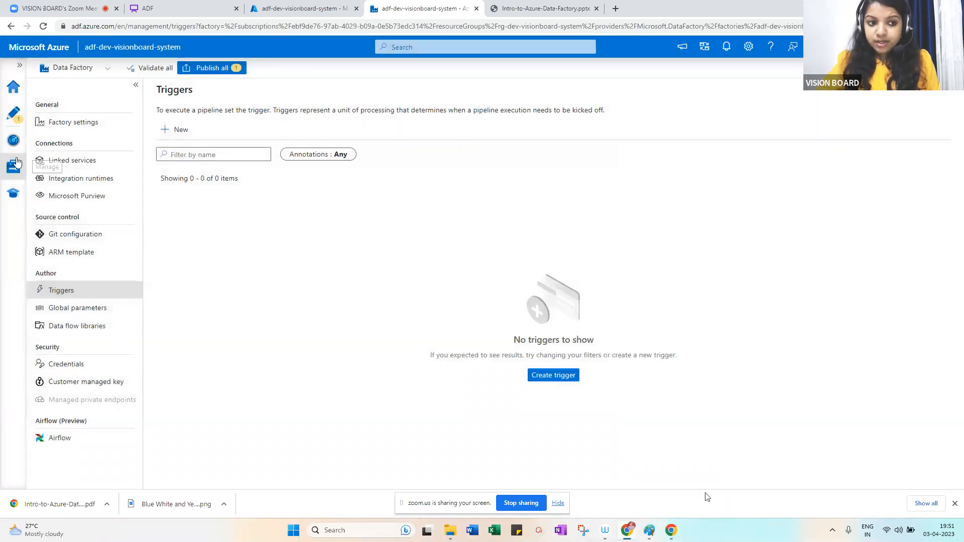
Examine the pipeline runs and trigger runs in the factory's monitoring area
left_click(11, 144)
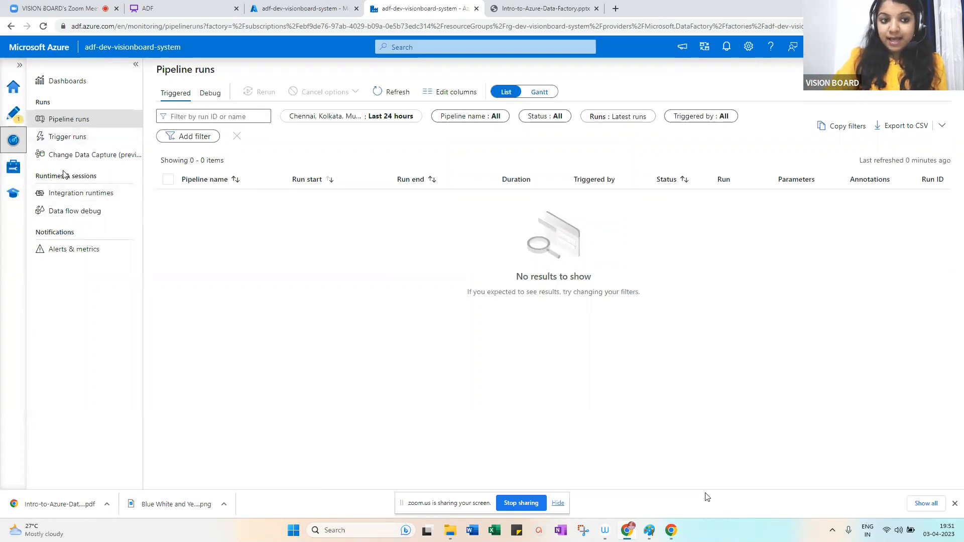
left_click(61, 143)
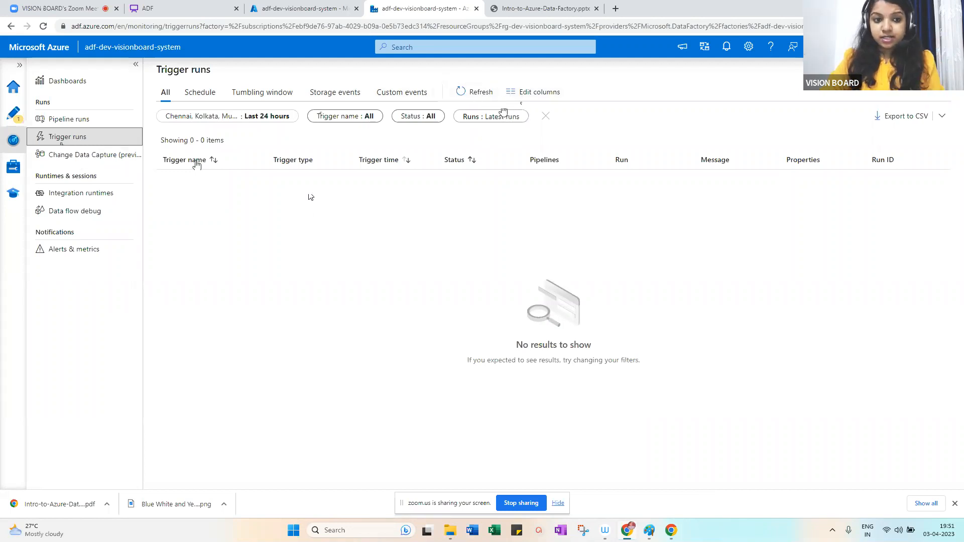
left_click(57, 125)
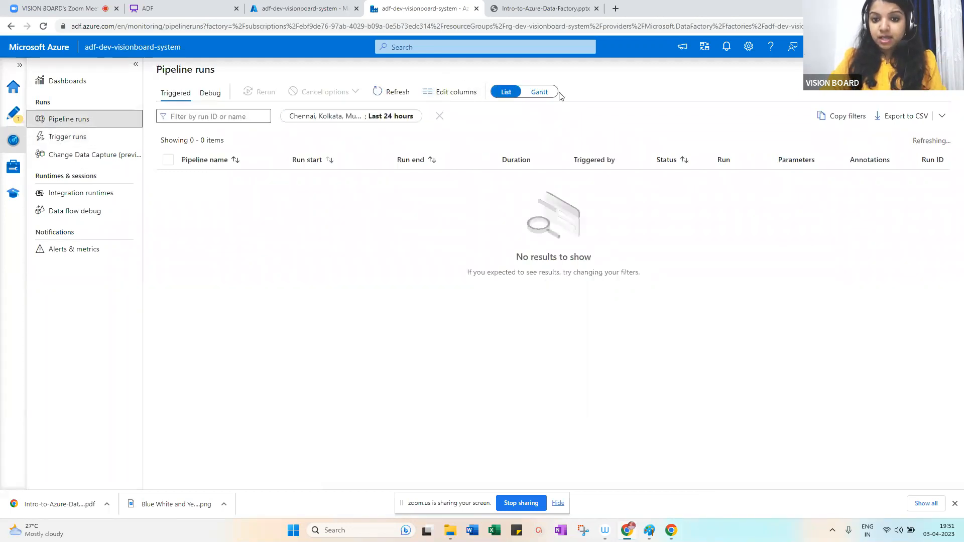
Compare the Gantt and list views of the factory's pipeline runs, and return to the ADF mind map
left_click(543, 92)
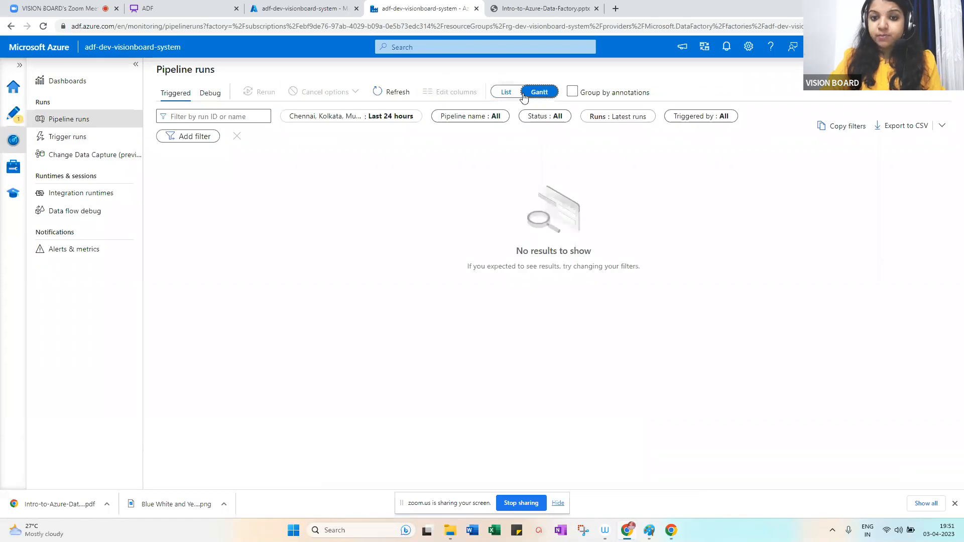
left_click(508, 92)
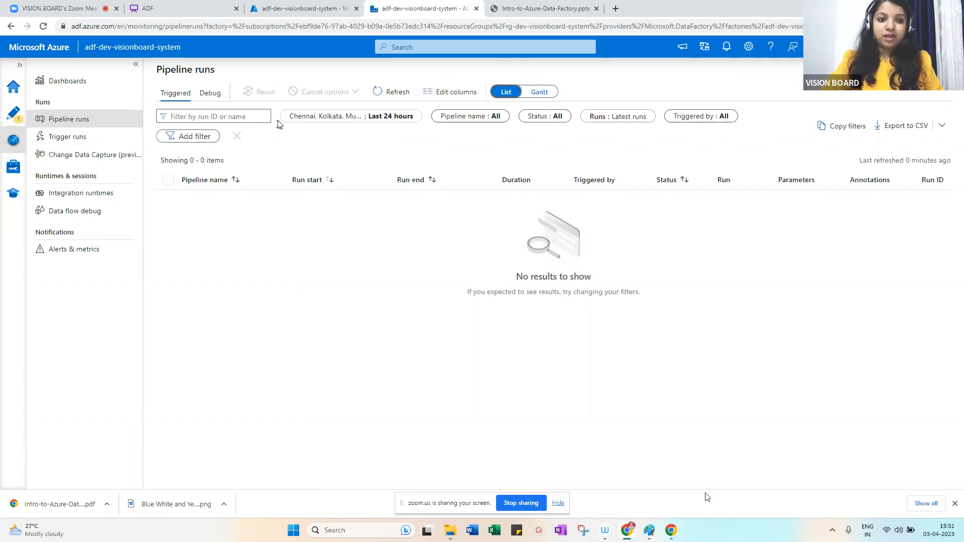
left_click(211, 5)
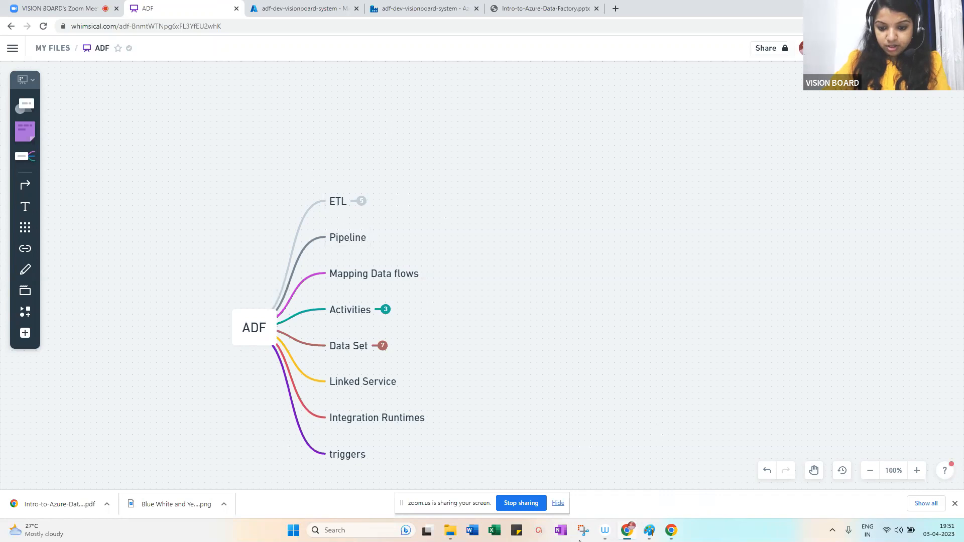
Switch to Paint and choose the Pencil tool for drawing on the blank canvas
left_click(649, 531)
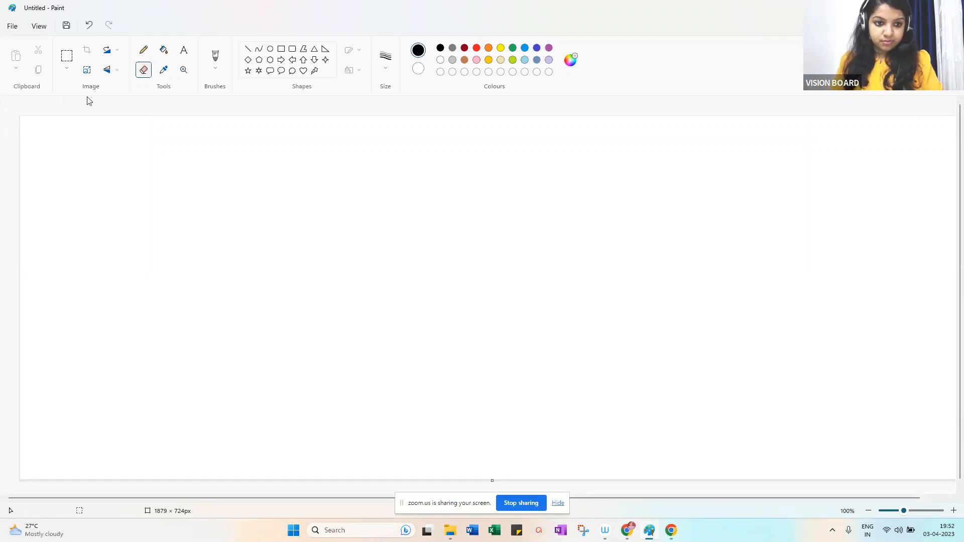
left_click(129, 171)
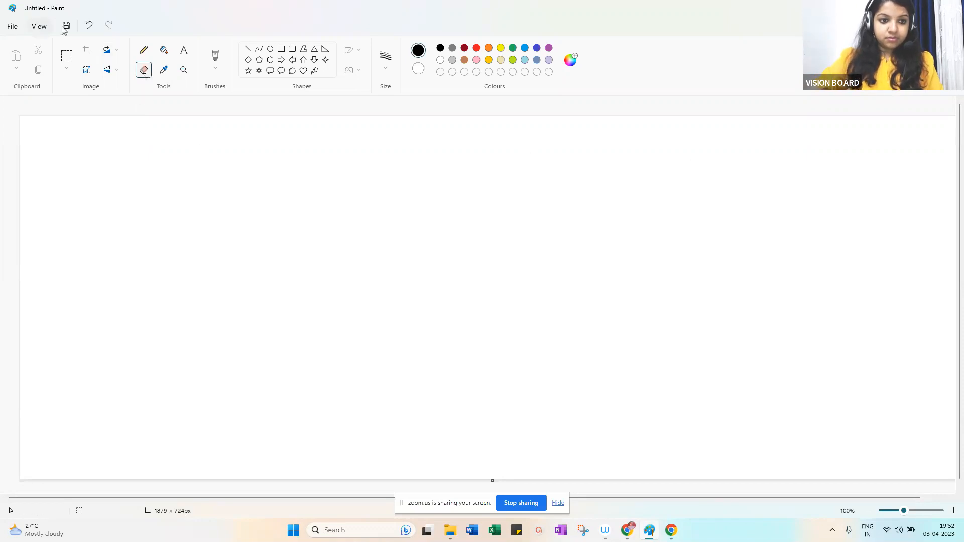
left_click(144, 50)
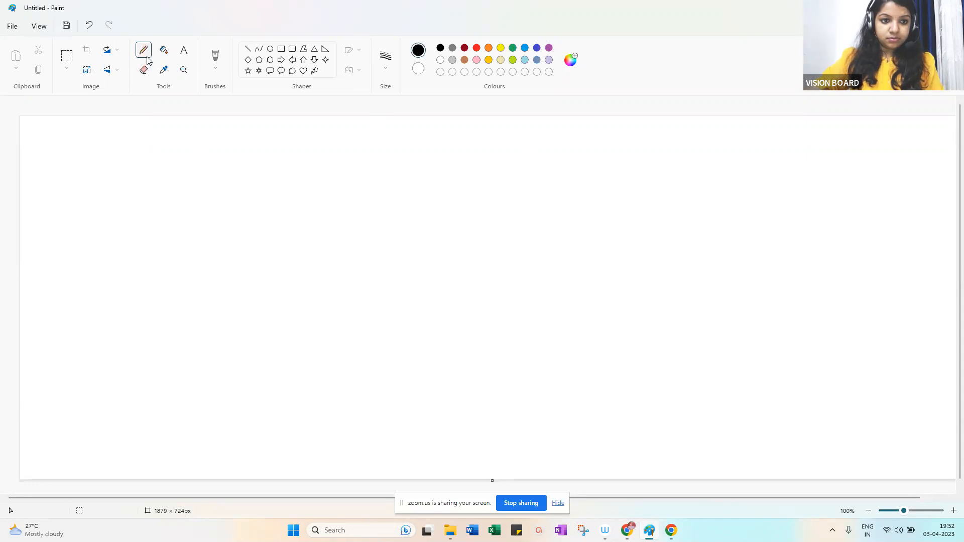
left_click(140, 177)
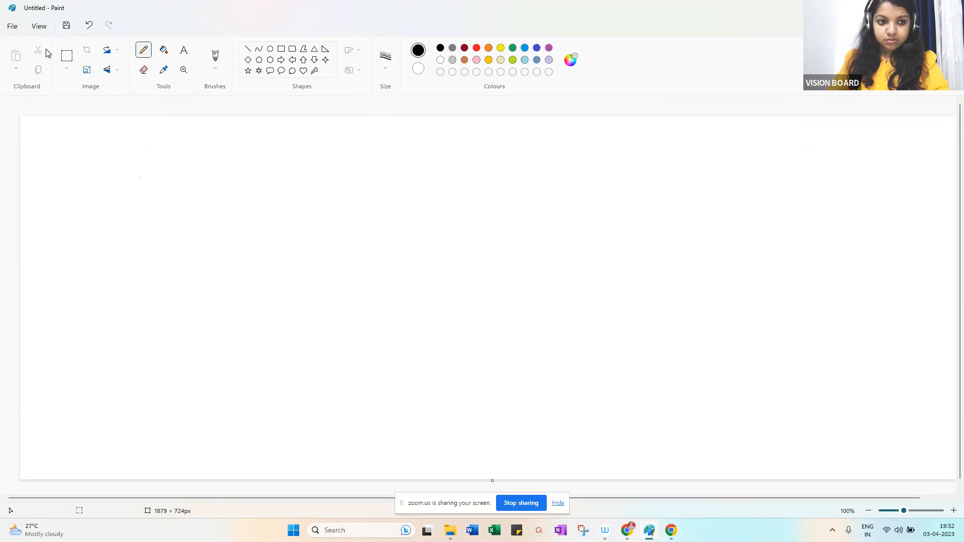
left_click_drag(146, 160, 157, 183)
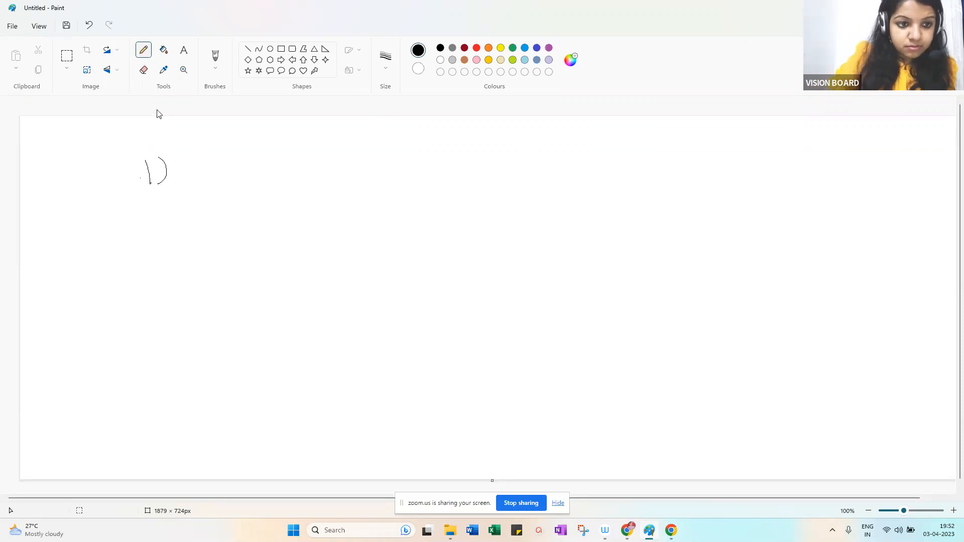
left_click(165, 70)
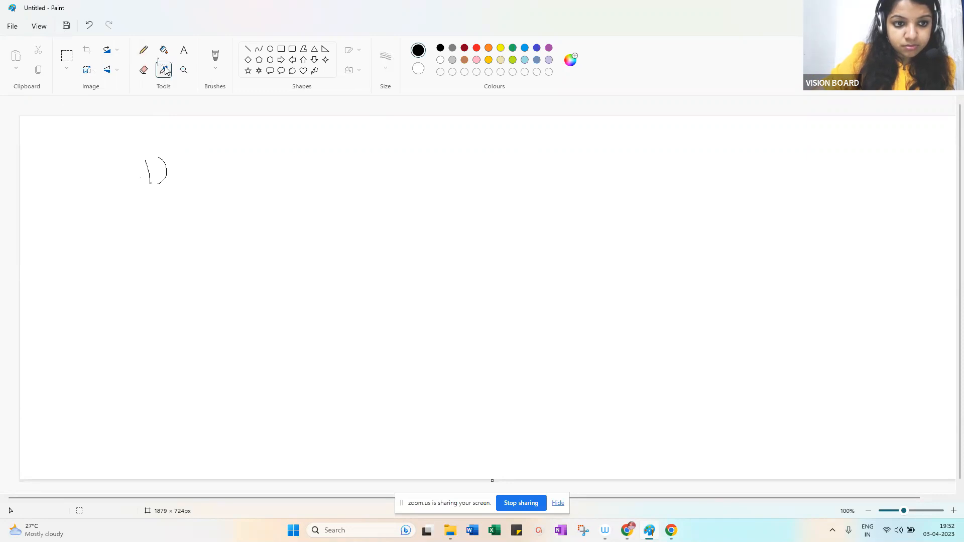
left_click(144, 50)
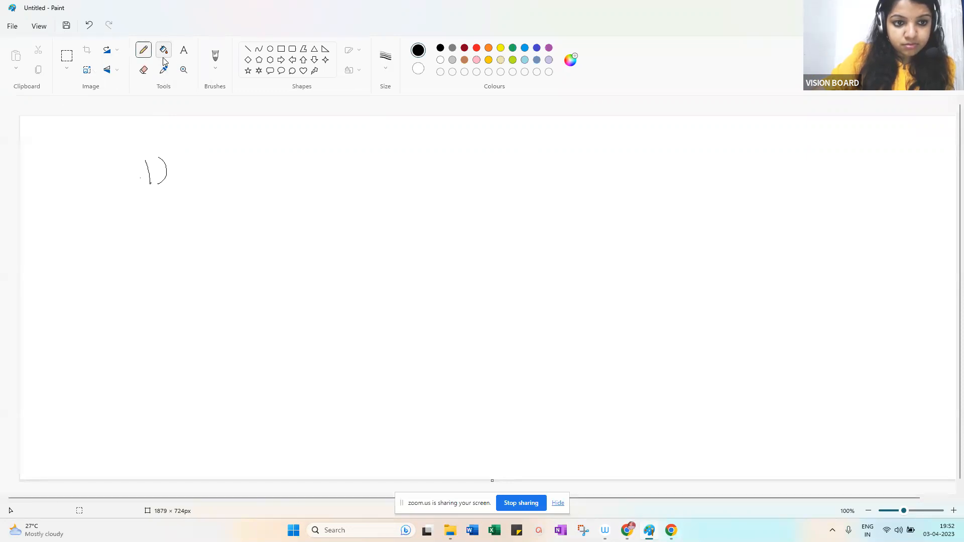
left_click(220, 72)
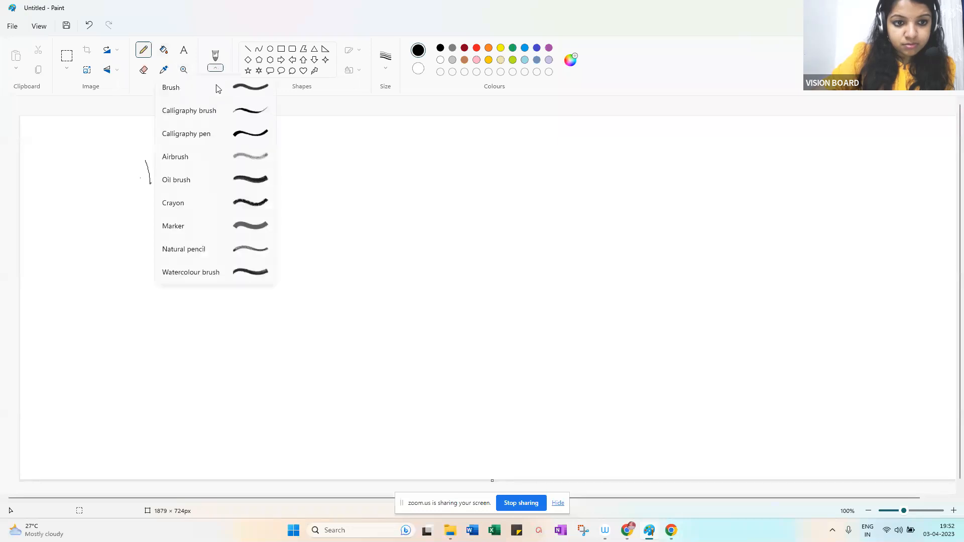
left_click(231, 95)
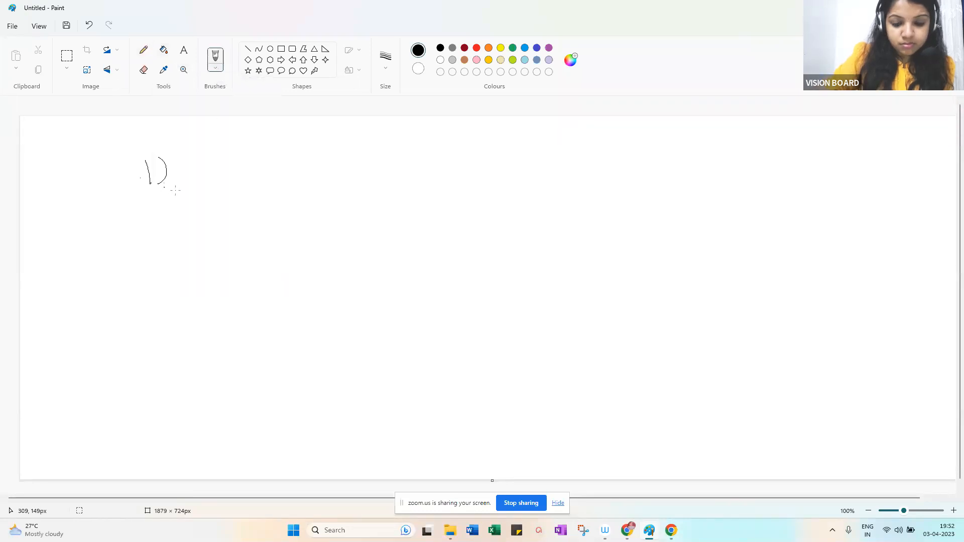
mouse_move(155, 172)
left_mouse_down()
mouse_move(152, 189)
mouse_move(162, 182)
left_mouse_up()
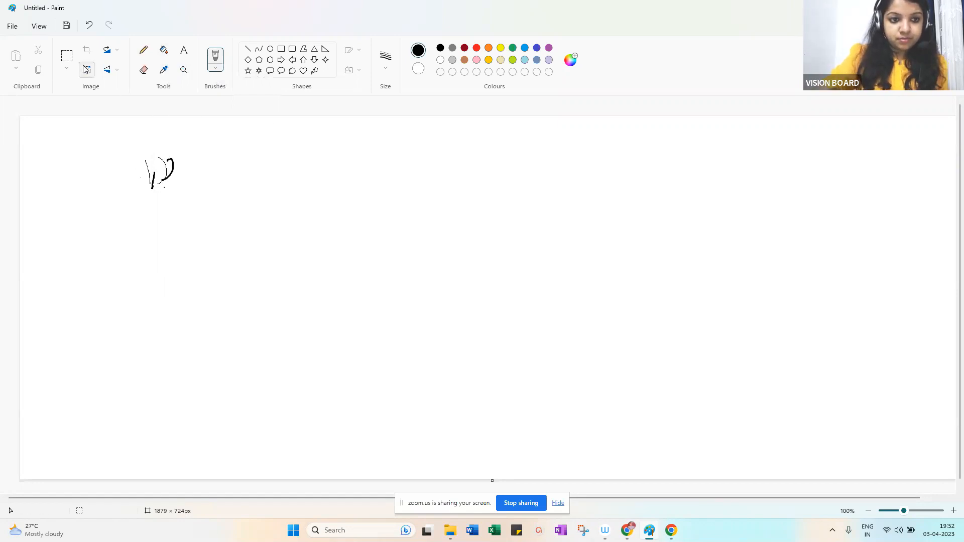
left_click(143, 70)
mouse_move(195, 173)
left_mouse_down()
mouse_move(155, 185)
mouse_move(185, 157)
mouse_move(157, 153)
left_mouse_up()
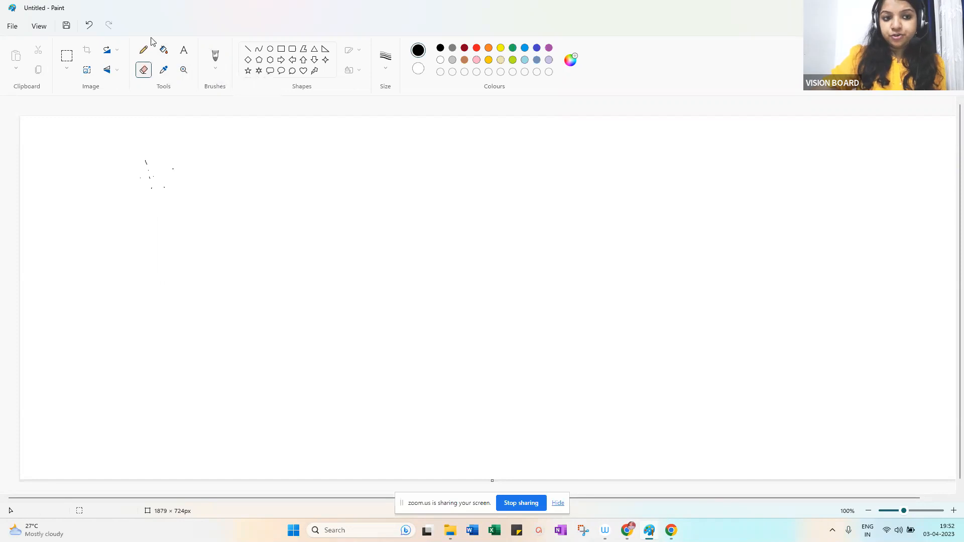
Handwrite "1) Integration Runtime" near the canvas's upper edge with the standard black brush
left_click(142, 50)
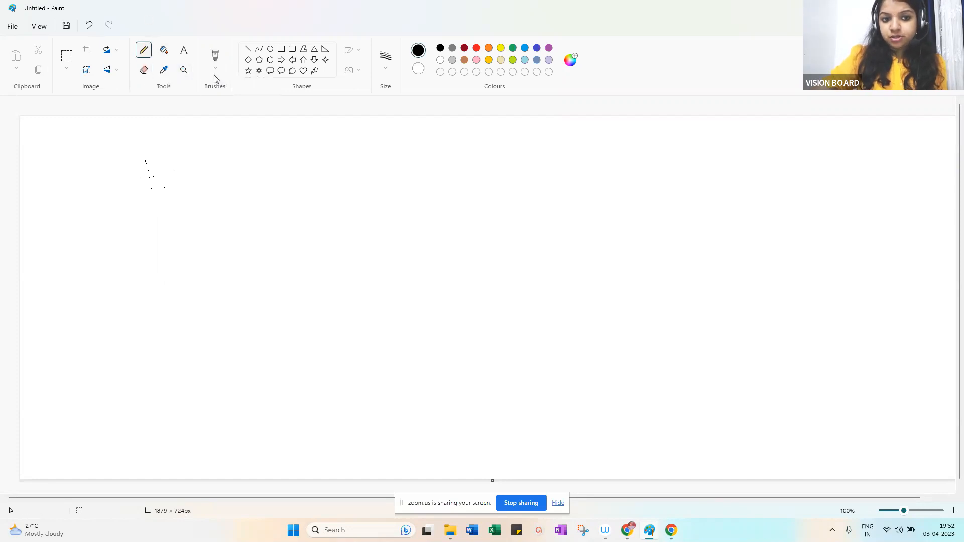
left_click(215, 68)
left_click(246, 88)
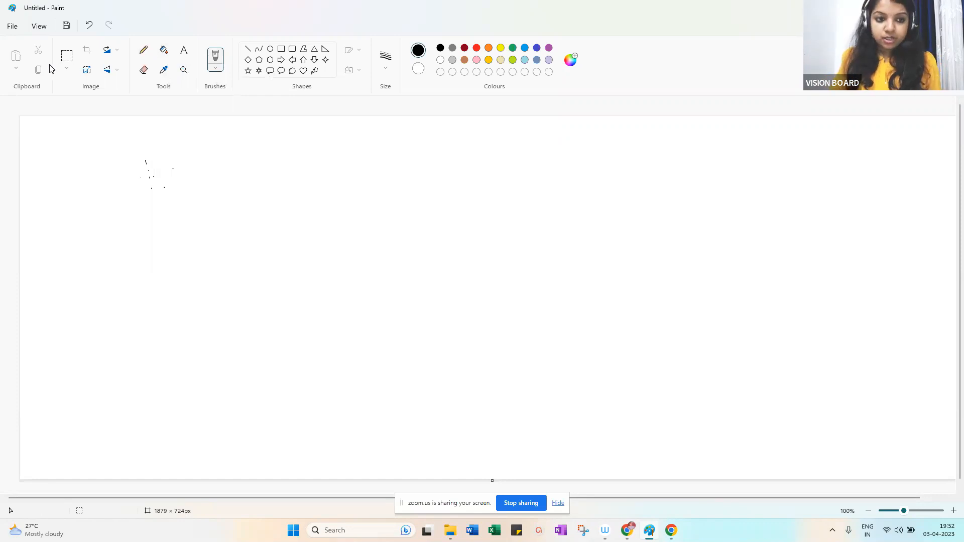
left_click_drag(147, 145, 150, 164)
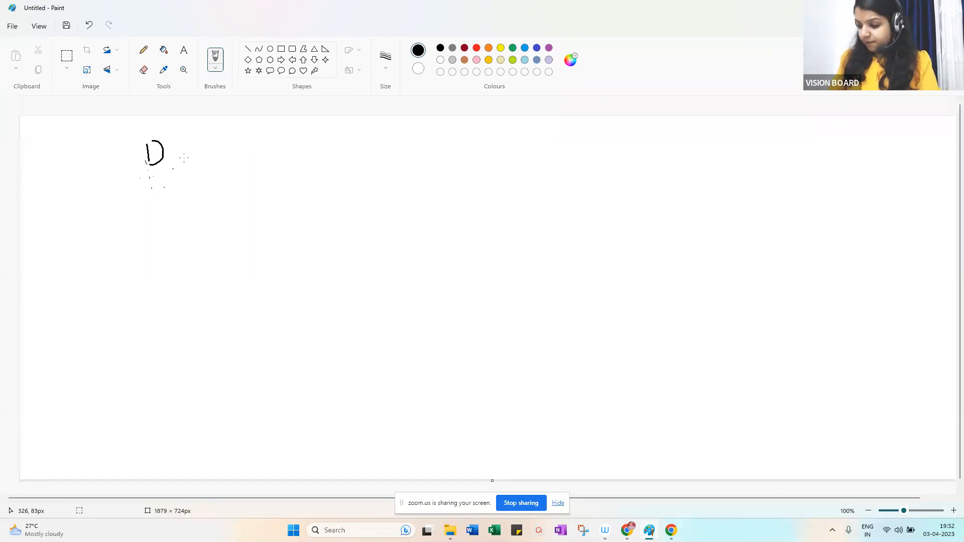
left_click_drag(182, 168, 184, 191)
left_click_drag(190, 176, 232, 190)
mouse_move(222, 179)
left_mouse_down()
mouse_move(322, 176)
mouse_move(337, 189)
left_mouse_up()
left_click_drag(379, 160, 380, 188)
mouse_move(370, 173)
left_mouse_down()
mouse_move(384, 169)
mouse_move(417, 186)
left_mouse_up()
left_click_drag(412, 176, 423, 174)
mouse_move(430, 170)
left_mouse_down()
mouse_move(431, 181)
mouse_move(484, 180)
left_mouse_up()
Draw three branches beside Integration Runtime and handwrite "Self", "Azure" and "SSIS" at their ends
left_click_drag(547, 188, 592, 160)
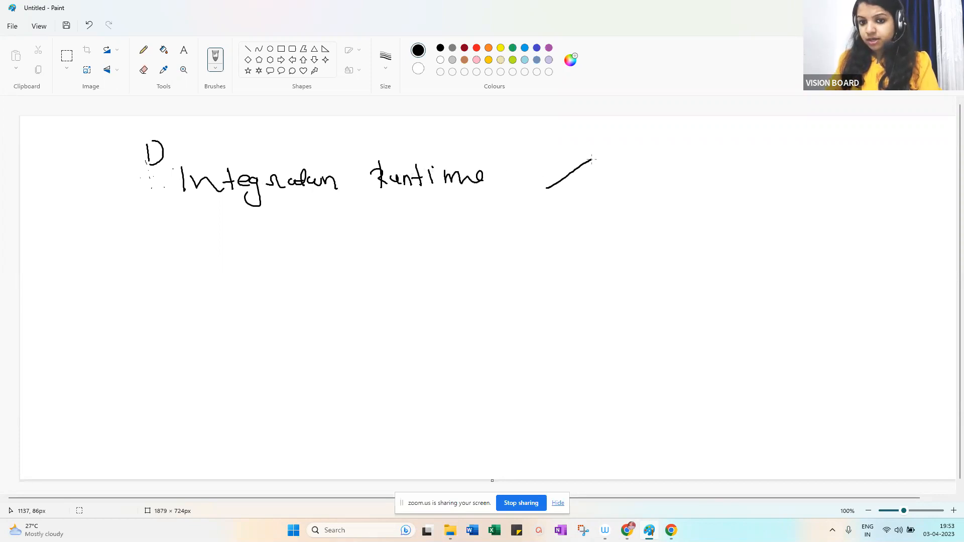
mouse_move(555, 193)
left_mouse_down()
mouse_move(591, 188)
mouse_move(583, 217)
mouse_move(590, 202)
left_mouse_up()
mouse_move(617, 154)
left_mouse_down()
mouse_move(610, 167)
mouse_move(663, 158)
left_mouse_up()
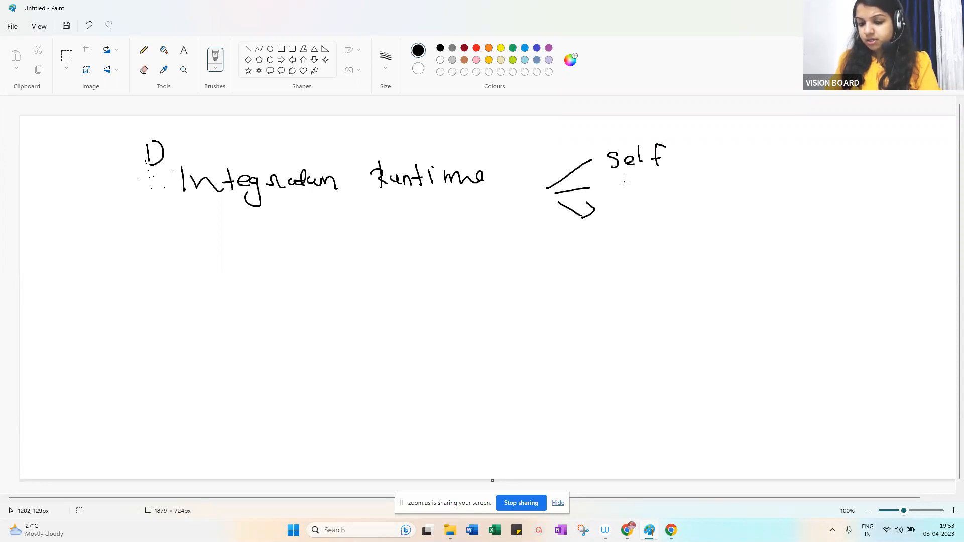
mouse_move(621, 193)
left_mouse_down()
mouse_move(629, 177)
mouse_move(646, 186)
left_mouse_up()
mouse_move(654, 179)
left_mouse_down()
mouse_move(679, 188)
mouse_move(625, 222)
mouse_move(664, 221)
left_mouse_up()
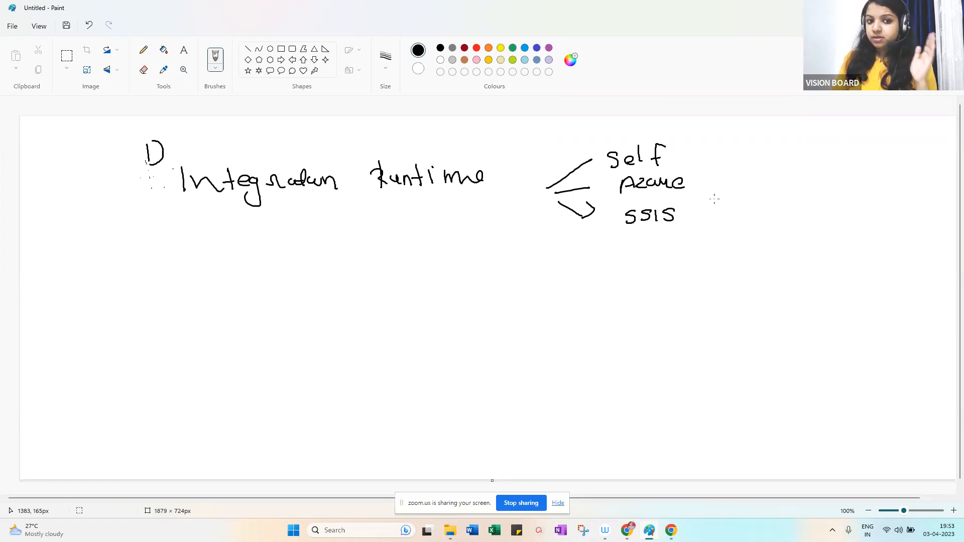
Handwrite "2) Dataset" below the first item, with an arrow to the formats "CSV, Excel, binary"
mouse_move(152, 242)
left_mouse_down()
mouse_move(269, 244)
mouse_move(266, 251)
mouse_move(289, 246)
mouse_move(300, 255)
left_mouse_up()
mouse_move(301, 240)
left_mouse_down()
mouse_move(290, 244)
mouse_move(355, 255)
mouse_move(354, 263)
left_mouse_up()
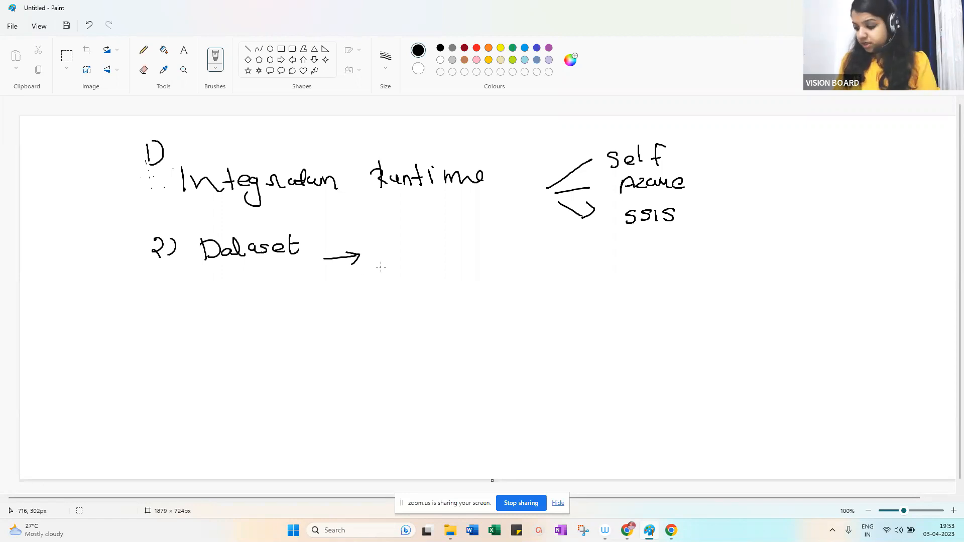
left_click_drag(391, 262, 392, 278)
mouse_move(409, 266)
left_mouse_down()
mouse_move(399, 277)
mouse_move(421, 266)
mouse_move(508, 265)
left_mouse_up()
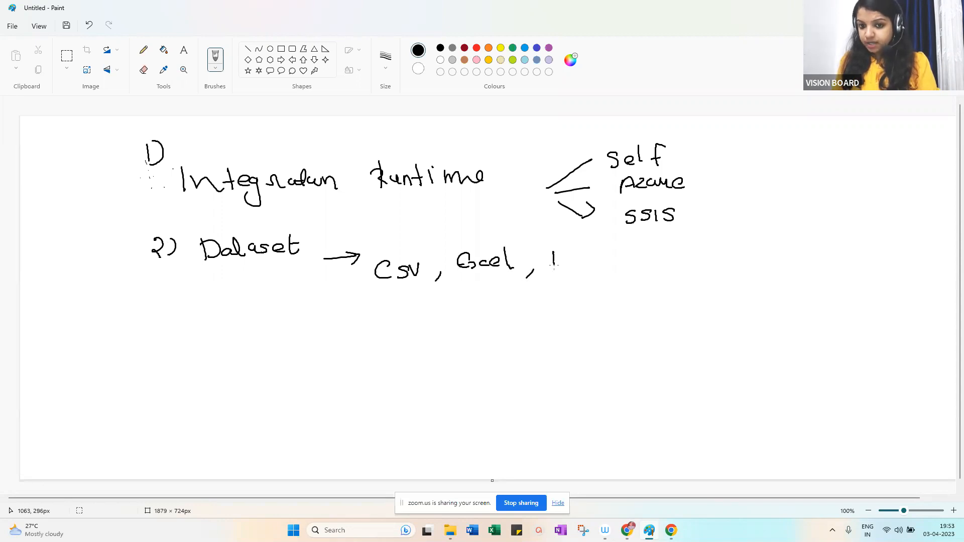
left_click_drag(559, 257, 572, 262)
mouse_move(577, 253)
left_mouse_down()
mouse_move(577, 265)
mouse_move(665, 274)
left_mouse_up()
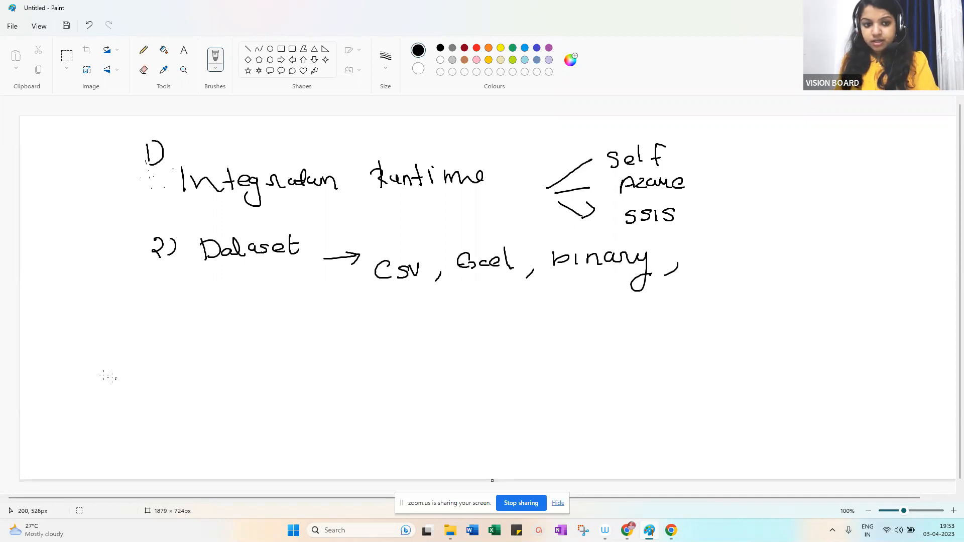
Handwrite "3) Linked service" with an arrow, and draw a database cylinder labelled "SQL Server" beside it
mouse_move(157, 313)
left_mouse_down()
mouse_move(157, 326)
mouse_move(207, 339)
mouse_move(261, 331)
mouse_move(297, 313)
mouse_move(315, 327)
mouse_move(357, 315)
mouse_move(425, 324)
left_mouse_up()
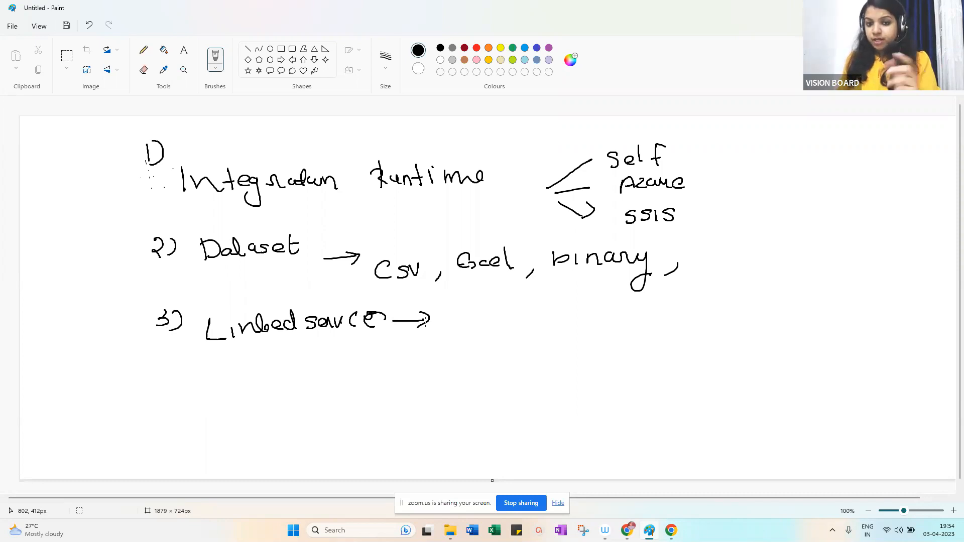
mouse_move(522, 332)
left_mouse_down()
mouse_move(494, 345)
mouse_move(545, 346)
mouse_move(524, 334)
mouse_move(545, 375)
mouse_move(546, 343)
left_mouse_up()
mouse_move(532, 384)
left_mouse_down()
mouse_move(520, 396)
mouse_move(602, 385)
left_mouse_up()
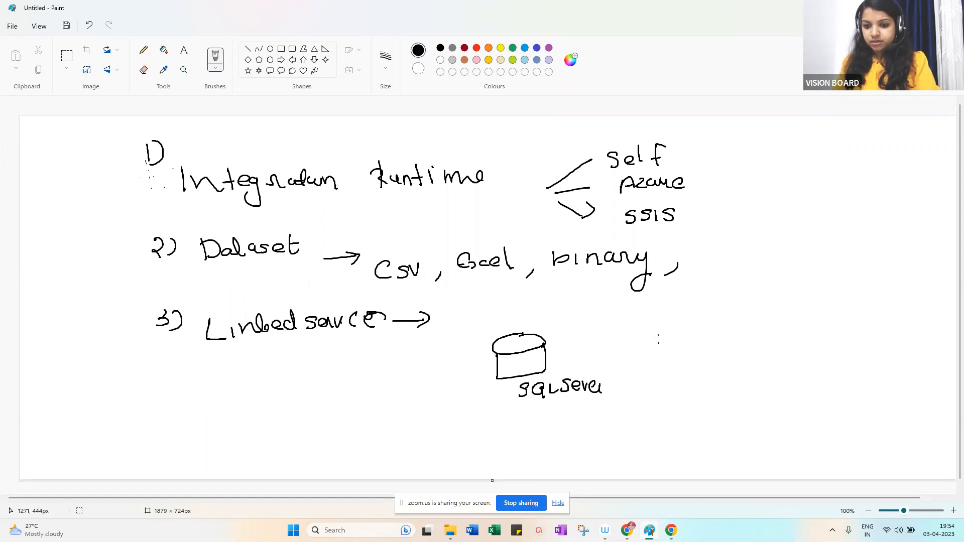
Draw a box with a curved arrow from the SQL Server cylinder, and a second box labelled "Azure Storage account"
mouse_move(657, 331)
left_mouse_down()
mouse_move(656, 360)
mouse_move(708, 329)
mouse_move(659, 333)
left_mouse_up()
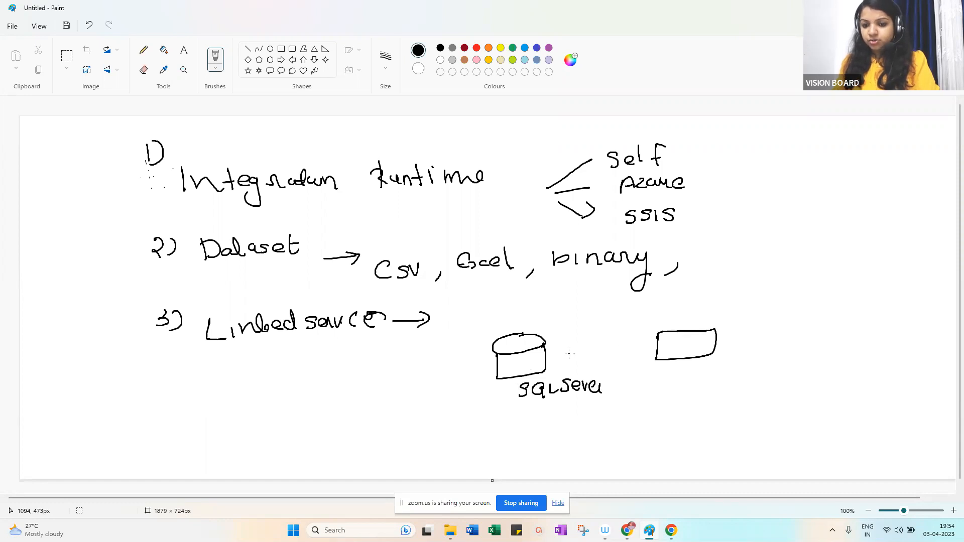
mouse_move(564, 354)
left_mouse_down()
mouse_move(624, 333)
mouse_move(639, 346)
left_mouse_up()
mouse_move(762, 330)
left_mouse_down()
mouse_move(758, 358)
mouse_move(809, 332)
mouse_move(764, 356)
mouse_move(766, 372)
mouse_move(840, 379)
mouse_move(804, 397)
mouse_move(840, 396)
left_mouse_up()
left_click_drag(850, 394, 878, 384)
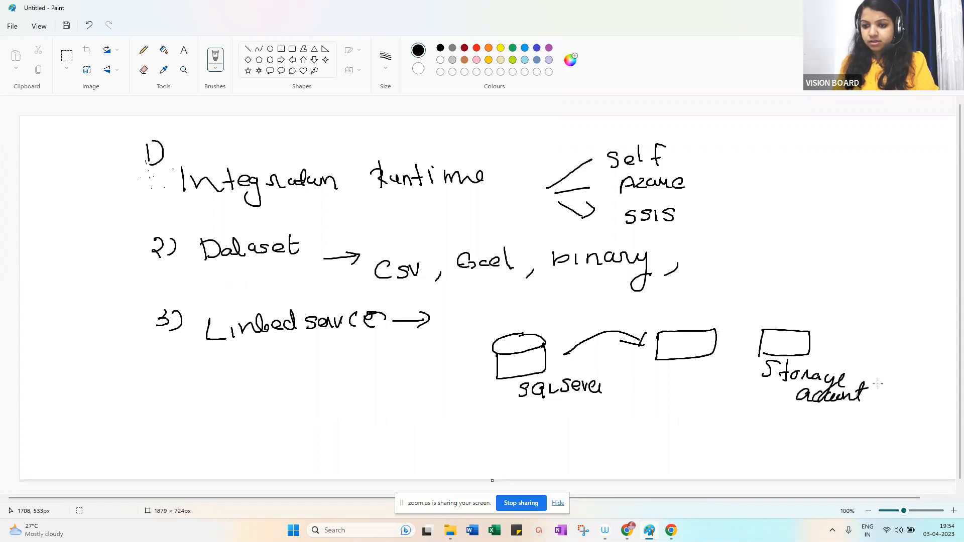
mouse_move(827, 332)
left_mouse_down()
mouse_move(832, 346)
mouse_move(887, 348)
left_mouse_up()
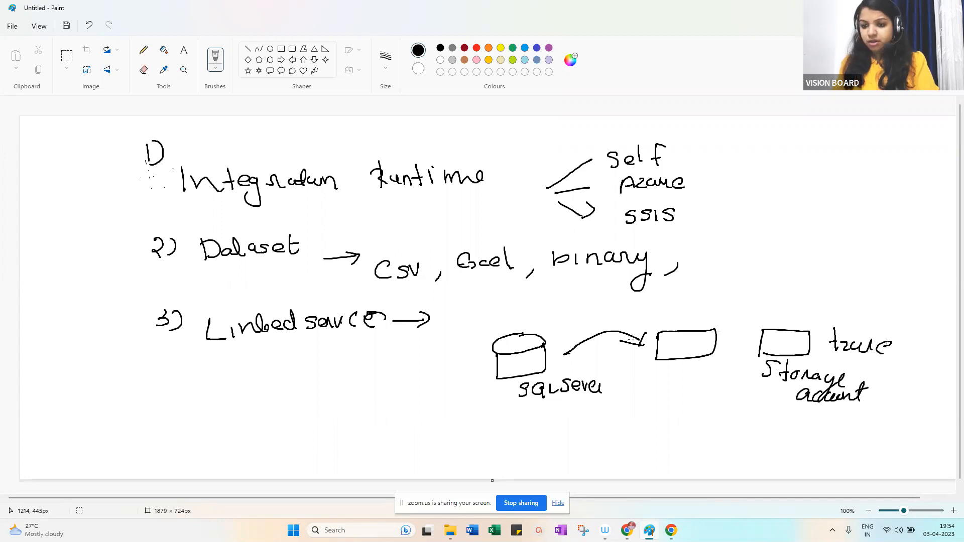
Label the middle box "ADF" with a downward arrow, and draw a curved arrow from it to the storage account box
mouse_move(664, 353)
left_mouse_down()
mouse_move(678, 383)
mouse_move(684, 377)
mouse_move(683, 403)
mouse_move(695, 404)
left_mouse_up()
left_click_drag(686, 397, 693, 397)
mouse_move(698, 388)
left_mouse_down()
mouse_move(698, 403)
mouse_move(718, 404)
left_mouse_up()
left_click_drag(718, 388, 731, 387)
left_click_drag(717, 396, 726, 396)
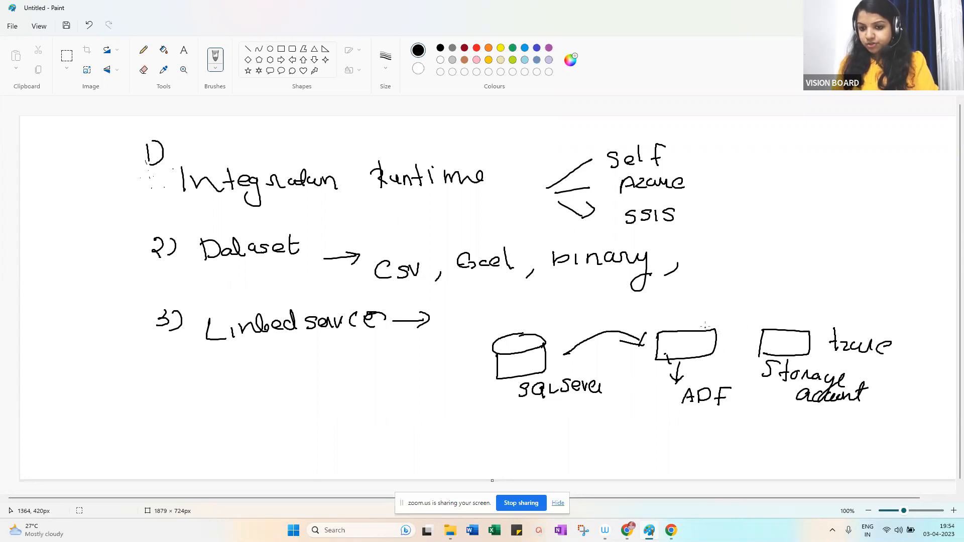
mouse_move(705, 327)
left_mouse_down()
mouse_move(744, 301)
mouse_move(787, 310)
mouse_move(789, 327)
mouse_move(806, 314)
left_mouse_up()
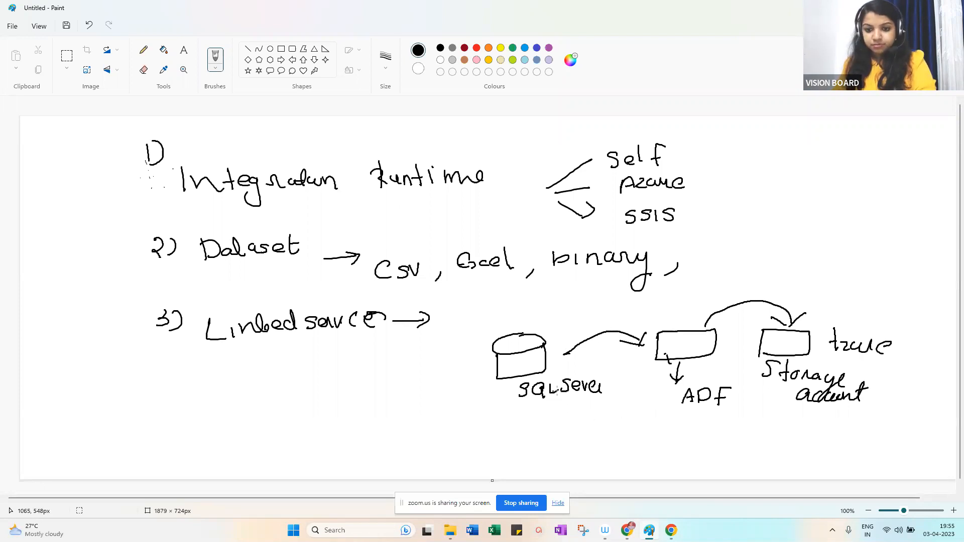
Annotate the SQL Server cylinder with "DS-SQLserver" and draw a two-way arrow with an upward pointer between SQL Server and ADF
left_click_drag(528, 317, 607, 301)
mouse_move(620, 292)
left_mouse_down()
mouse_move(607, 304)
mouse_move(665, 290)
mouse_move(667, 305)
left_mouse_up()
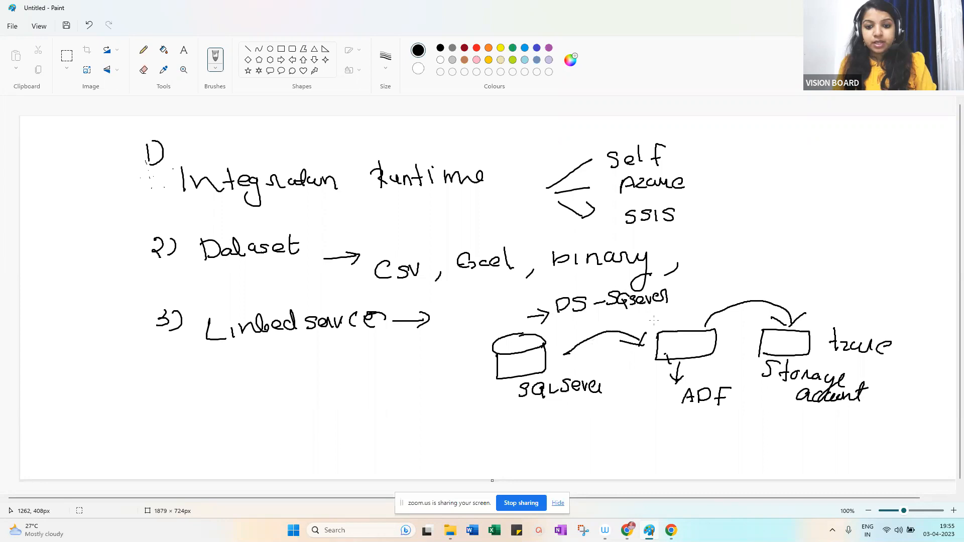
mouse_move(593, 408)
left_mouse_down()
mouse_move(648, 400)
mouse_move(583, 408)
mouse_move(605, 416)
left_mouse_up()
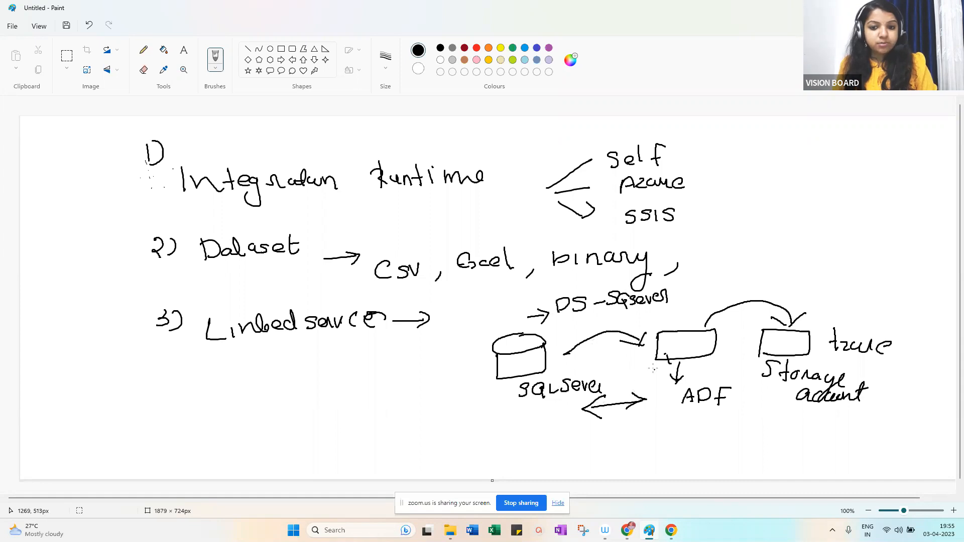
mouse_move(613, 412)
left_mouse_down()
mouse_move(618, 406)
mouse_move(618, 435)
mouse_move(627, 417)
left_mouse_up()
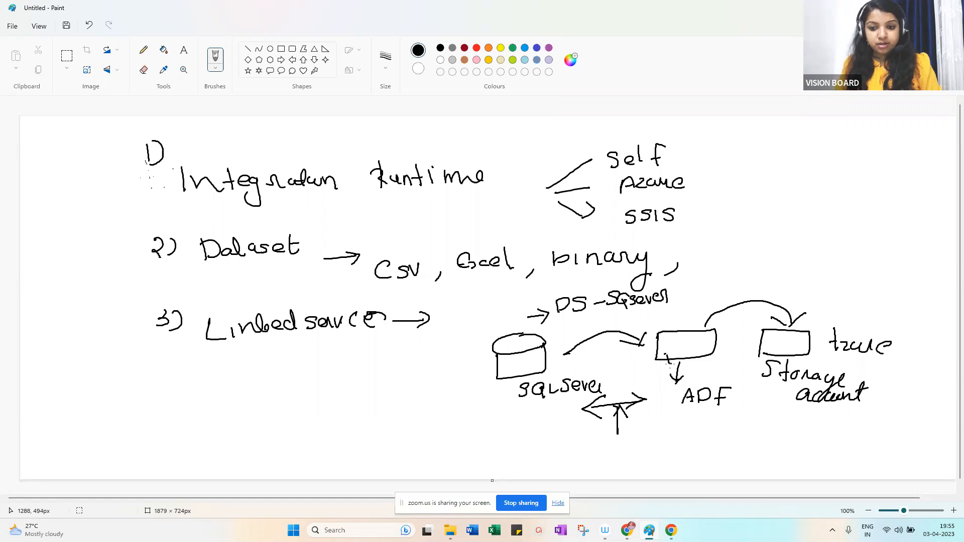
Draw an arrow from the ADF box to a handwritten "Copy activity" note, and add an arrow with "parquet" above it
mouse_move(691, 346)
left_mouse_down()
mouse_move(734, 268)
mouse_move(736, 284)
left_mouse_up()
mouse_move(795, 255)
left_mouse_down()
mouse_move(797, 272)
mouse_move(800, 262)
left_mouse_up()
mouse_move(810, 274)
left_mouse_down()
mouse_move(813, 261)
mouse_move(895, 257)
left_mouse_up()
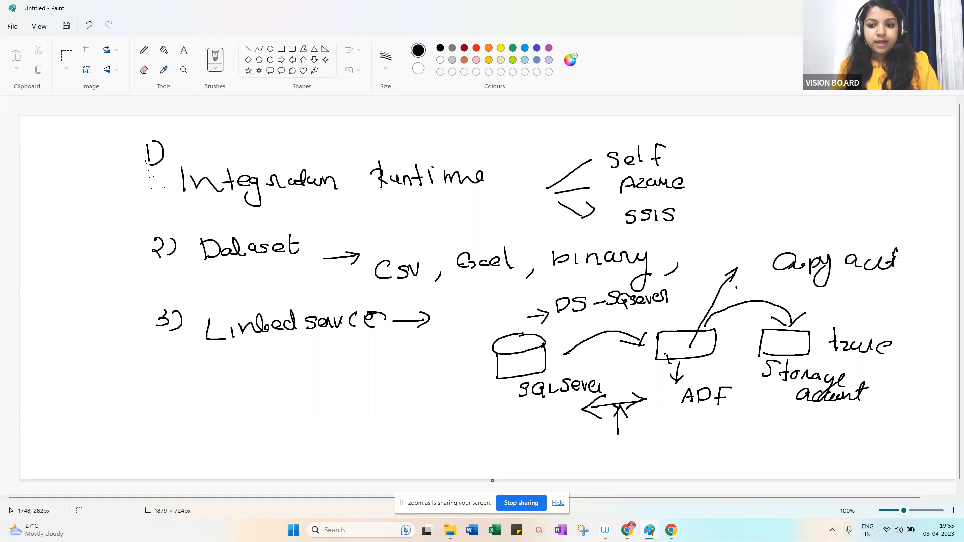
left_click_drag(773, 220, 813, 222)
mouse_move(812, 209)
left_mouse_down()
mouse_move(860, 212)
mouse_move(860, 229)
mouse_move(912, 207)
left_mouse_up()
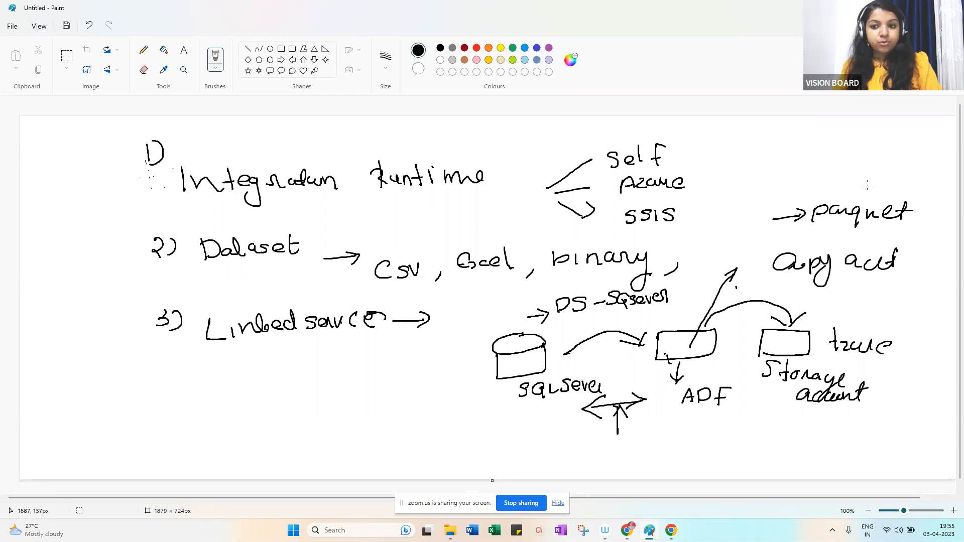
Circle the "parquet" note and draw a curved arrow from it down to the Azure storage account label
mouse_move(859, 185)
left_mouse_down()
mouse_move(814, 192)
mouse_move(834, 233)
mouse_move(914, 206)
mouse_move(849, 186)
left_mouse_up()
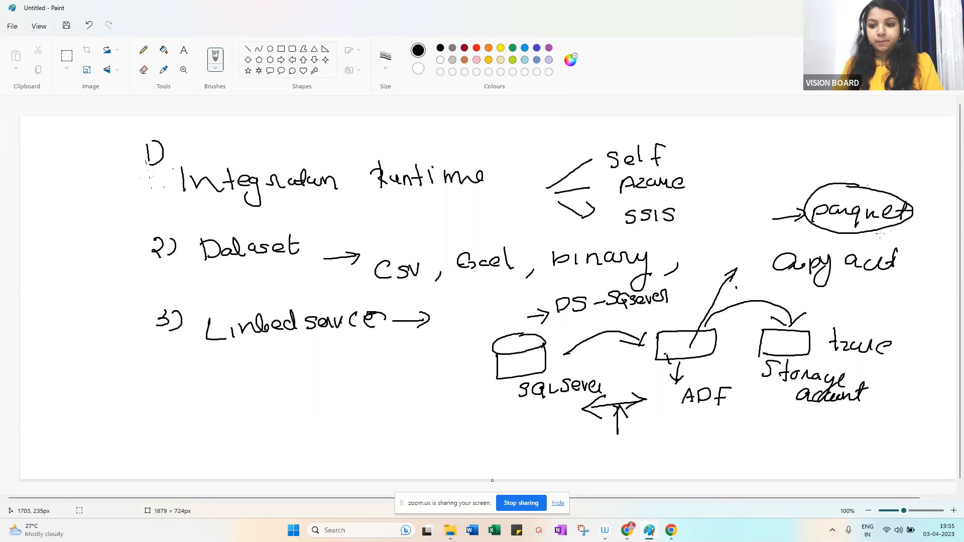
mouse_move(848, 248)
left_mouse_down()
mouse_move(873, 241)
mouse_move(869, 291)
mouse_move(832, 331)
left_mouse_up()
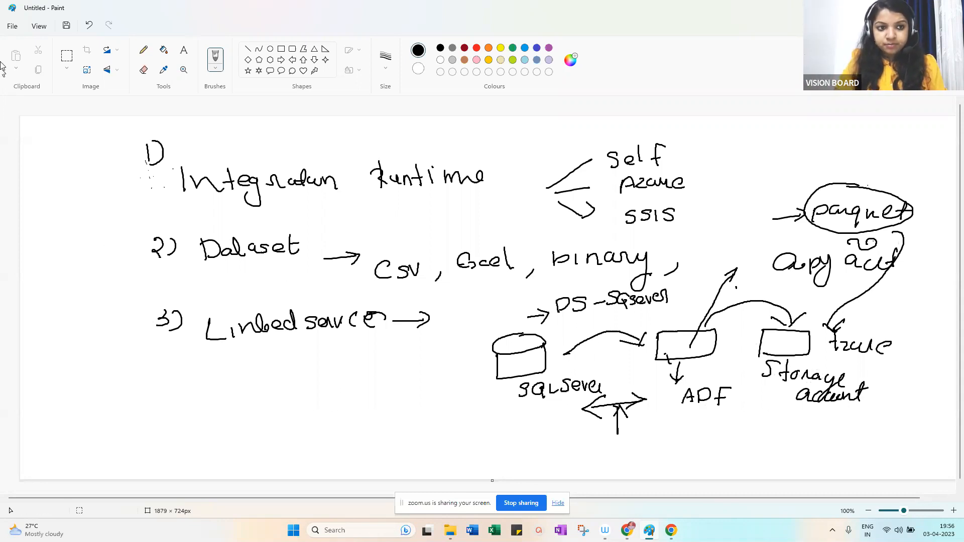
Start a new blank canvas, discarding the current drawing without saving
left_click(6, 29)
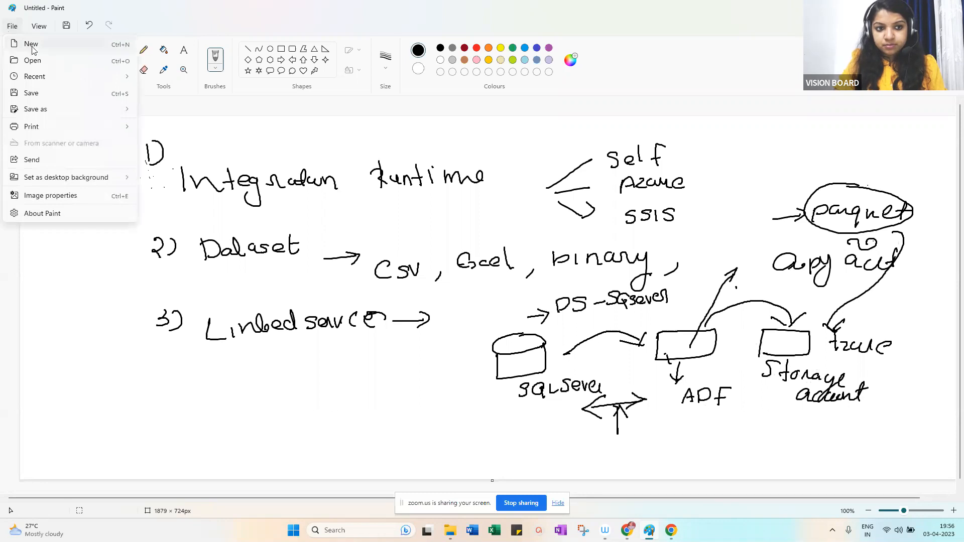
left_click(34, 45)
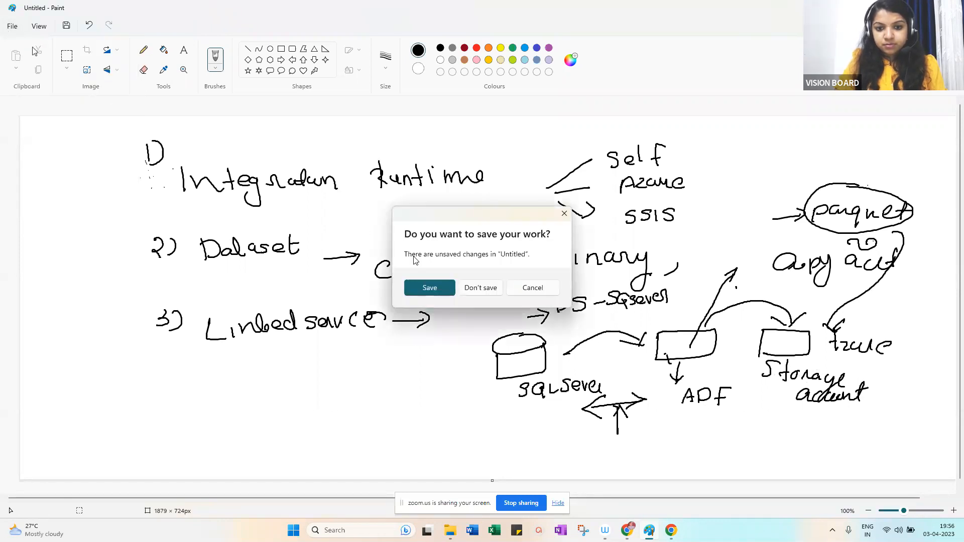
left_click(496, 292)
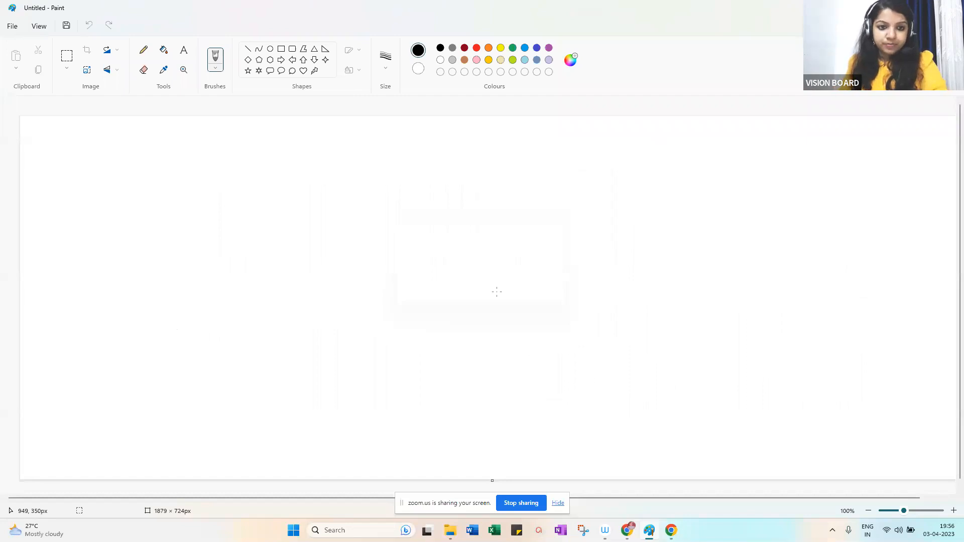
Sketch a database cylinder near the canvas's left side and label it "DB"
left_click(158, 375)
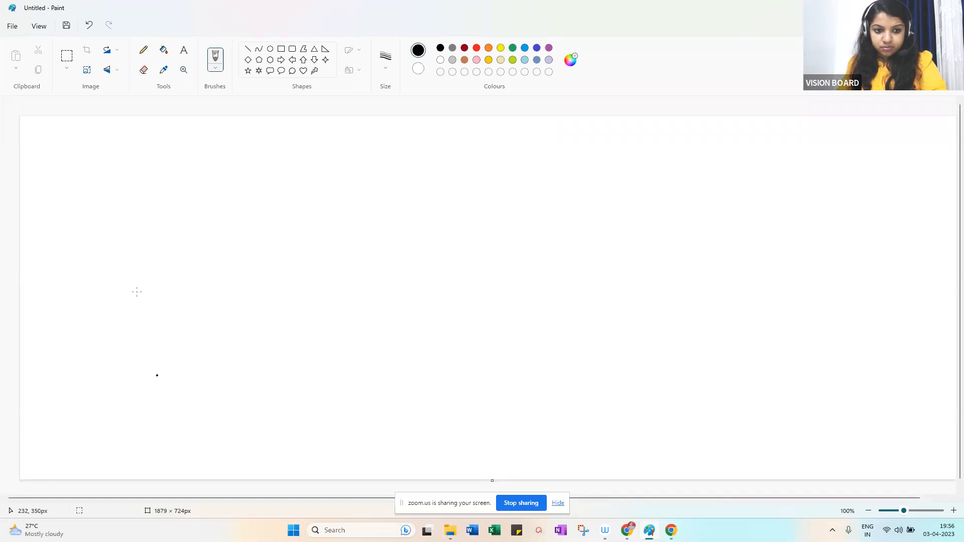
mouse_move(136, 291)
left_mouse_down()
mouse_move(142, 344)
mouse_move(185, 301)
mouse_move(162, 301)
mouse_move(179, 275)
left_mouse_up()
mouse_move(164, 350)
left_mouse_down()
mouse_move(166, 364)
mouse_move(182, 363)
left_mouse_up()
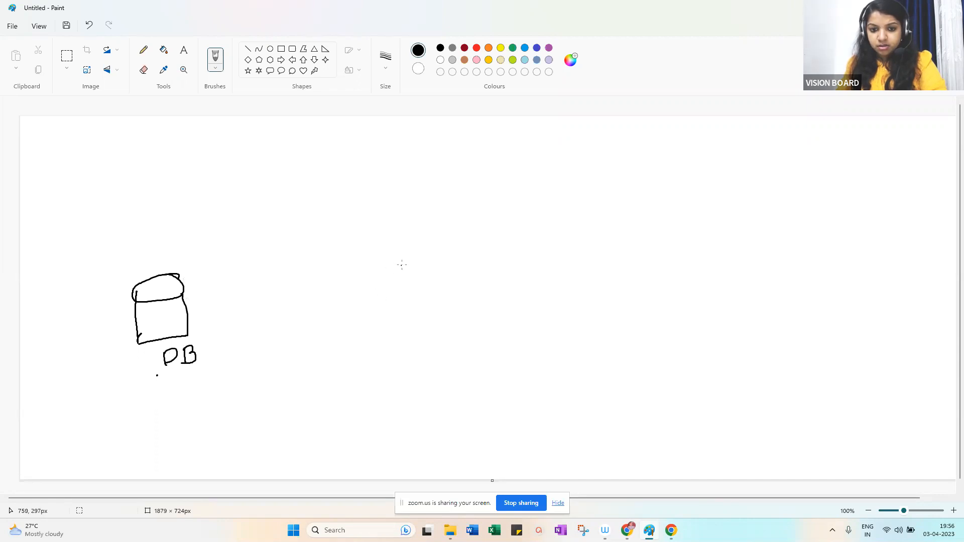
Draw a factory-shaped outline in the middle of the canvas and handwrite "ADF" beneath it
mouse_move(402, 269)
left_mouse_down()
mouse_move(396, 336)
mouse_move(442, 333)
mouse_move(508, 284)
mouse_move(457, 291)
left_mouse_up()
mouse_move(402, 269)
left_mouse_down()
mouse_move(419, 270)
mouse_move(421, 295)
mouse_move(463, 290)
left_mouse_up()
left_click_drag(425, 348, 448, 354)
mouse_move(454, 345)
left_mouse_down()
mouse_move(454, 361)
mouse_move(493, 343)
left_mouse_up()
mouse_move(483, 345)
left_mouse_down()
mouse_move(482, 363)
mouse_move(487, 355)
left_mouse_up()
Draw a rounded box on the canvas's right side and handwrite "Azure storage" beneath it
left_click(634, 307)
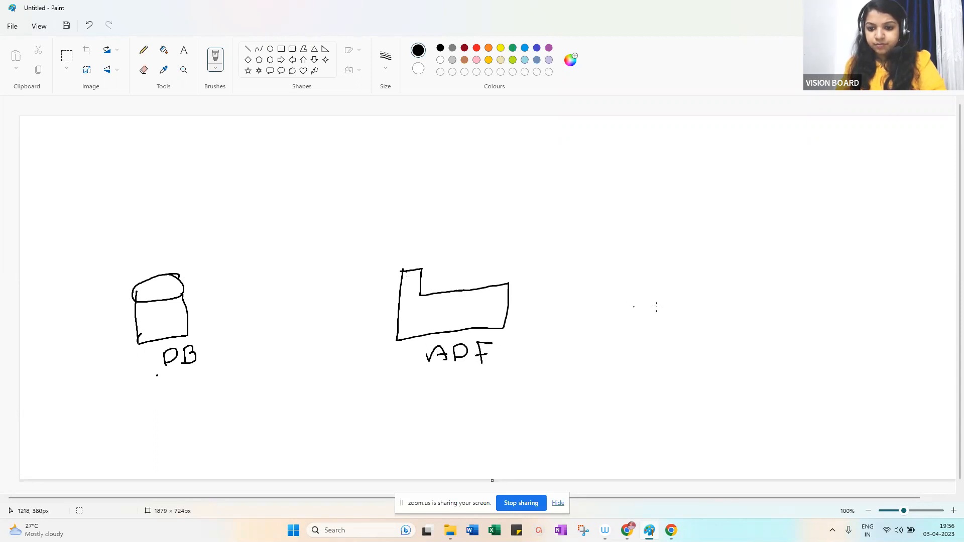
mouse_move(775, 270)
left_mouse_down()
mouse_move(721, 265)
mouse_move(711, 338)
mouse_move(785, 331)
mouse_move(792, 274)
mouse_move(776, 269)
left_mouse_up()
left_click_drag(734, 356, 747, 357)
mouse_move(753, 353)
left_mouse_down()
mouse_move(764, 364)
mouse_move(801, 363)
left_mouse_up()
left_click_drag(814, 350, 818, 360)
left_click_drag(834, 337, 831, 360)
mouse_move(822, 353)
left_mouse_down()
mouse_move(841, 342)
mouse_move(838, 354)
mouse_move(865, 351)
left_mouse_up()
mouse_move(865, 352)
left_mouse_down()
mouse_move(877, 351)
mouse_move(865, 374)
left_mouse_up()
left_click_drag(883, 357, 895, 346)
mouse_move(817, 344)
left_mouse_down()
mouse_move(806, 354)
mouse_move(829, 354)
left_mouse_up()
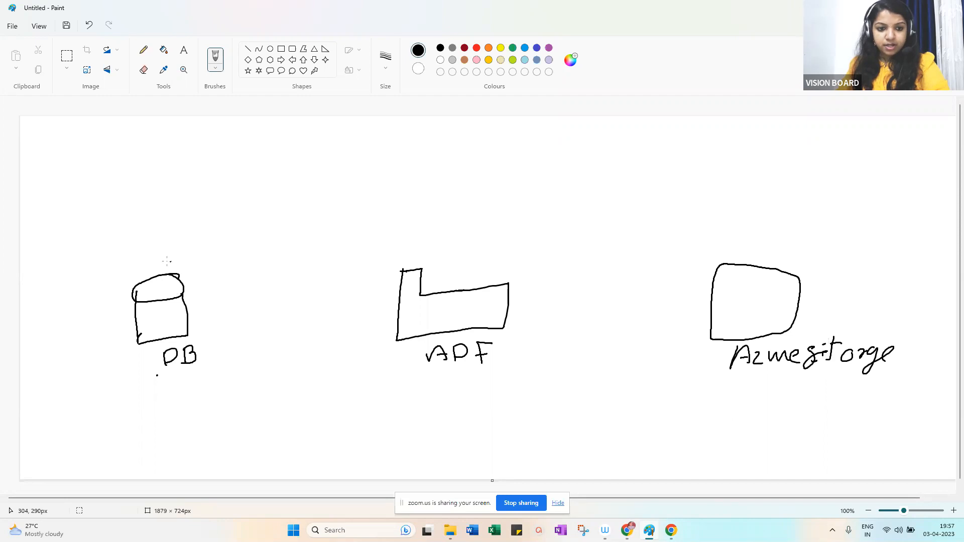
Draw an arrow from the DB cylinder over to the ADF shape, with "I.R" under it and "copy" above ADF
left_click_drag(160, 266, 176, 192)
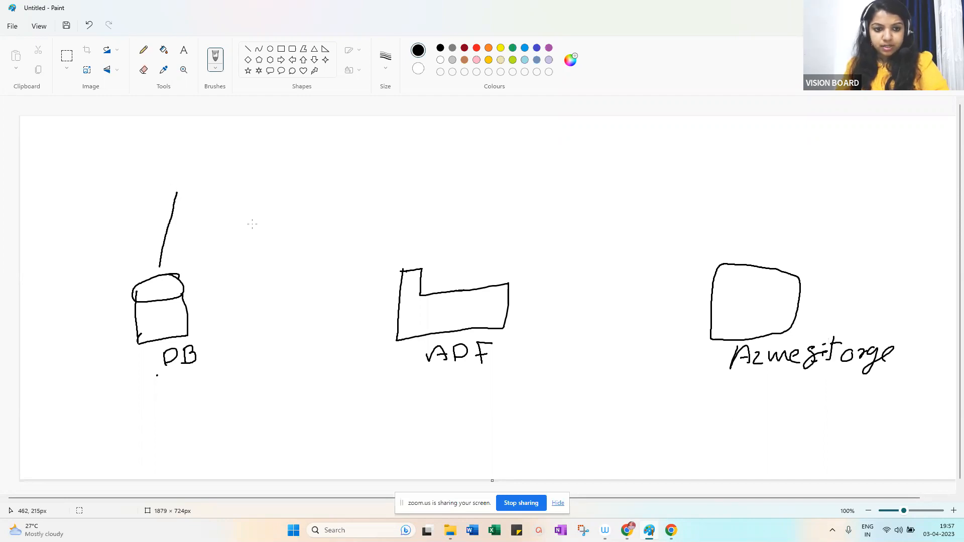
mouse_move(183, 197)
left_mouse_down()
mouse_move(176, 193)
mouse_move(397, 175)
mouse_move(421, 191)
mouse_move(419, 244)
left_mouse_up()
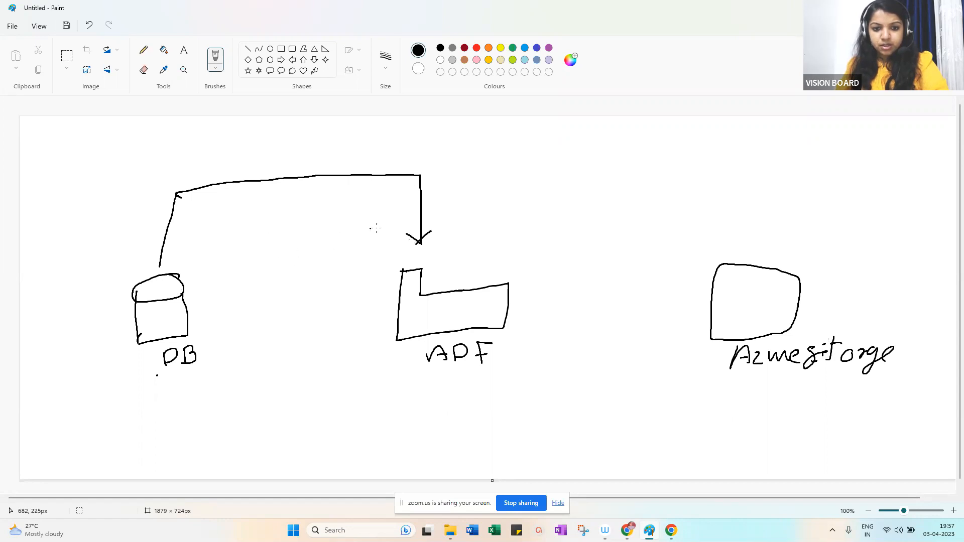
mouse_move(448, 243)
left_mouse_down()
mouse_move(472, 254)
mouse_move(494, 249)
mouse_move(483, 233)
mouse_move(490, 263)
mouse_move(492, 246)
left_mouse_up()
key("ctrl+z")
left_click_drag(318, 228, 274, 240)
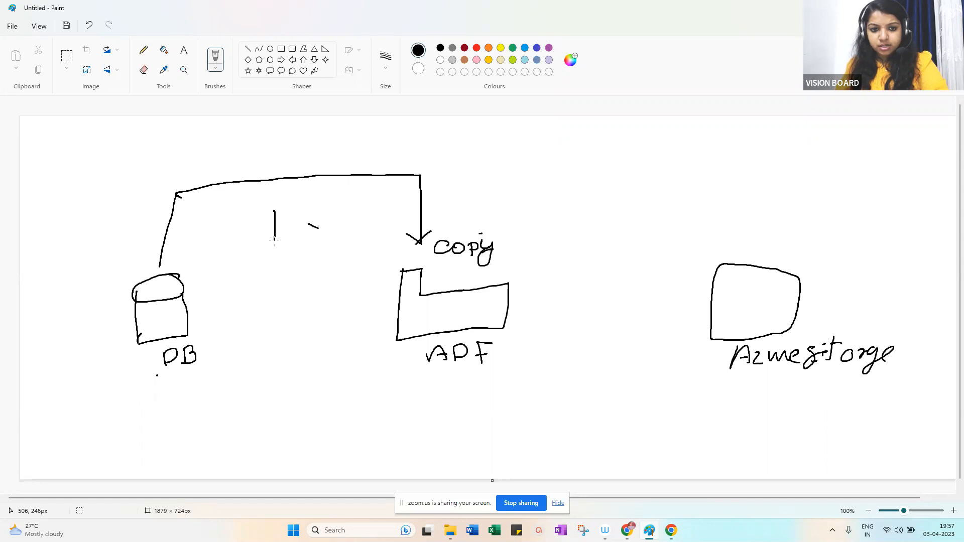
mouse_move(299, 210)
left_mouse_down()
mouse_move(300, 235)
mouse_move(324, 236)
left_mouse_up()
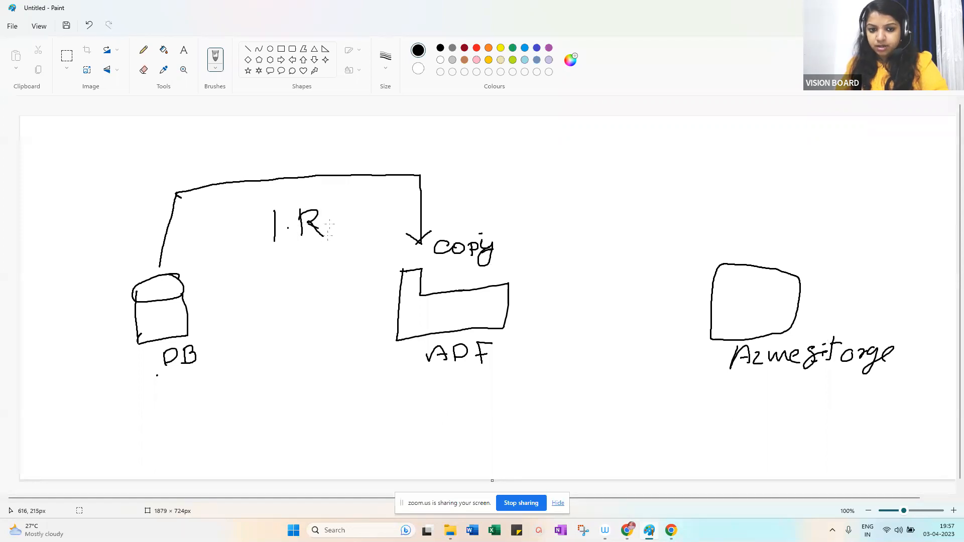
Handwrite "DS" and "LS" beside the DB cylinder
left_click_drag(230, 289, 232, 307)
mouse_move(231, 287)
left_mouse_down()
mouse_move(245, 286)
mouse_move(234, 305)
left_mouse_up()
mouse_move(262, 285)
left_mouse_down()
mouse_move(249, 292)
mouse_move(247, 341)
mouse_move(261, 336)
left_mouse_up()
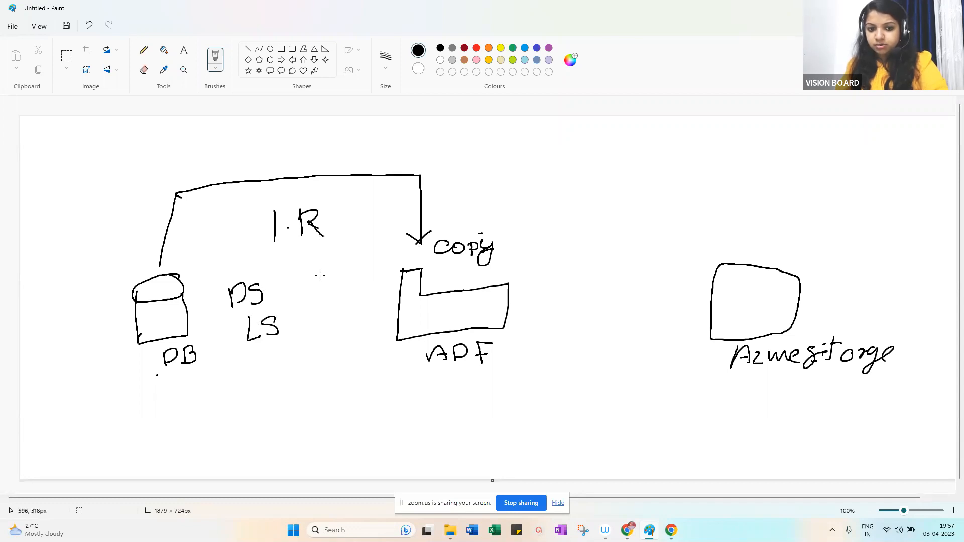
Handwrite "DS" and "LS" beside the ADF shape, and draw a curved and an underlined straight arrow toward Azure storage
mouse_move(355, 272)
left_mouse_down()
mouse_move(354, 291)
mouse_move(364, 274)
mouse_move(354, 289)
left_mouse_up()
left_click_drag(382, 272, 369, 288)
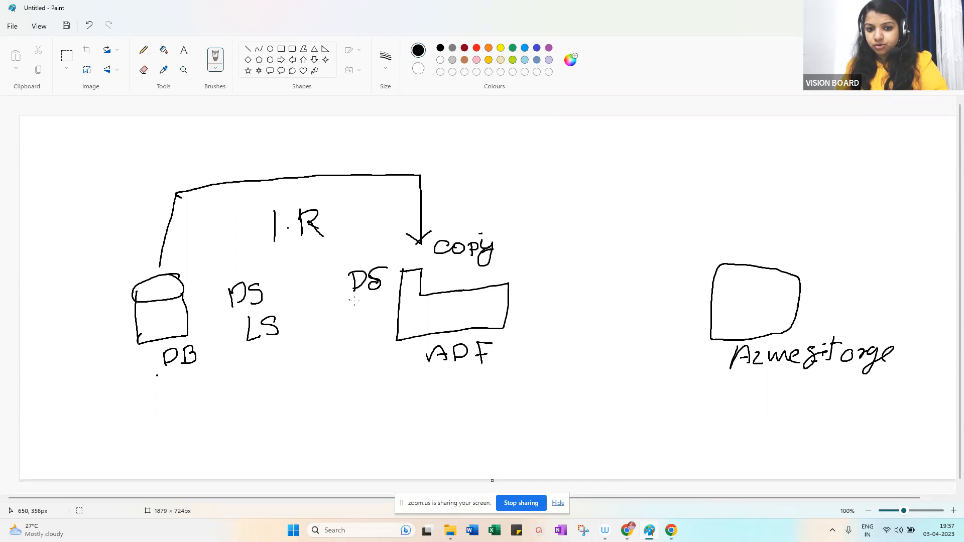
mouse_move(382, 263)
left_mouse_down()
mouse_move(505, 237)
mouse_move(610, 277)
mouse_move(587, 288)
left_mouse_up()
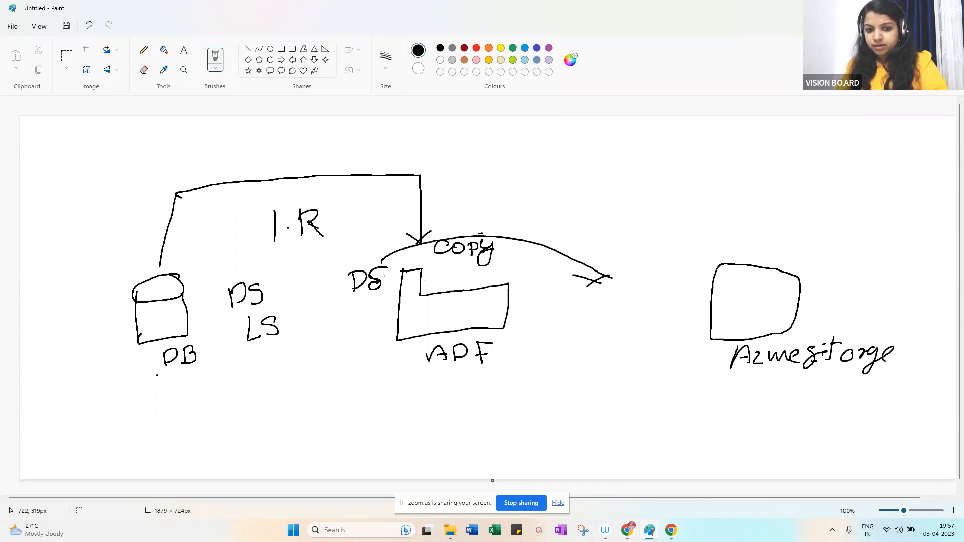
left_click_drag(361, 311, 373, 326)
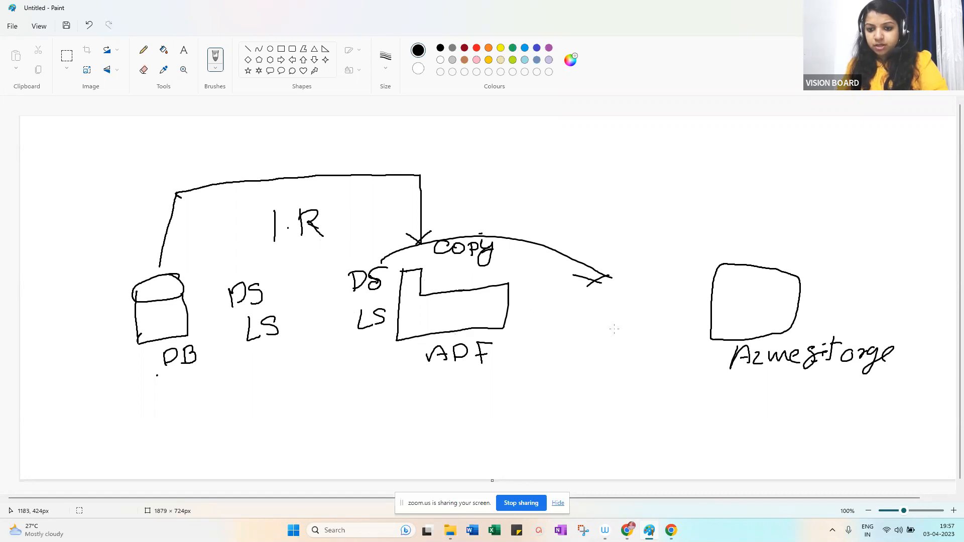
left_click_drag(555, 367, 648, 355)
mouse_move(648, 367)
left_mouse_down()
mouse_move(592, 373)
mouse_move(652, 368)
mouse_move(642, 376)
left_mouse_up()
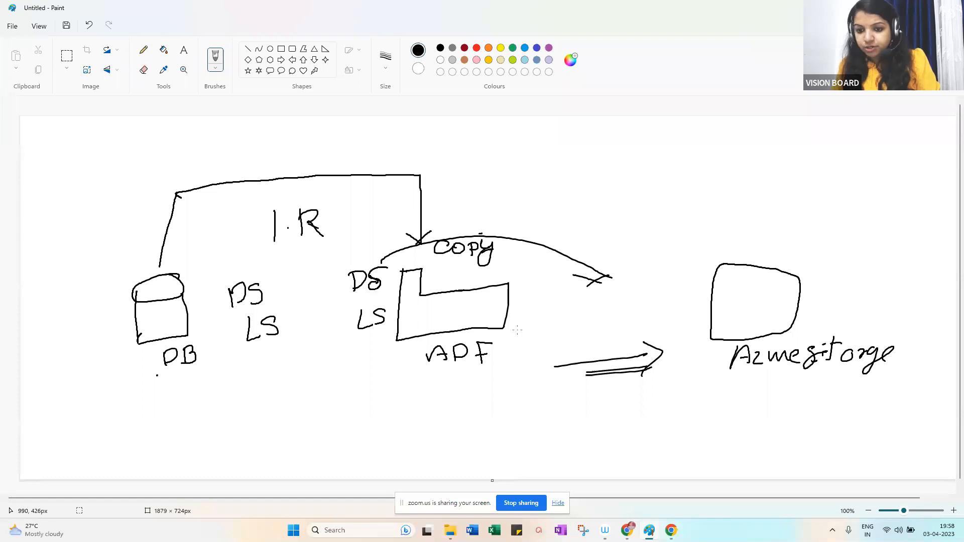
left_click(722, 125)
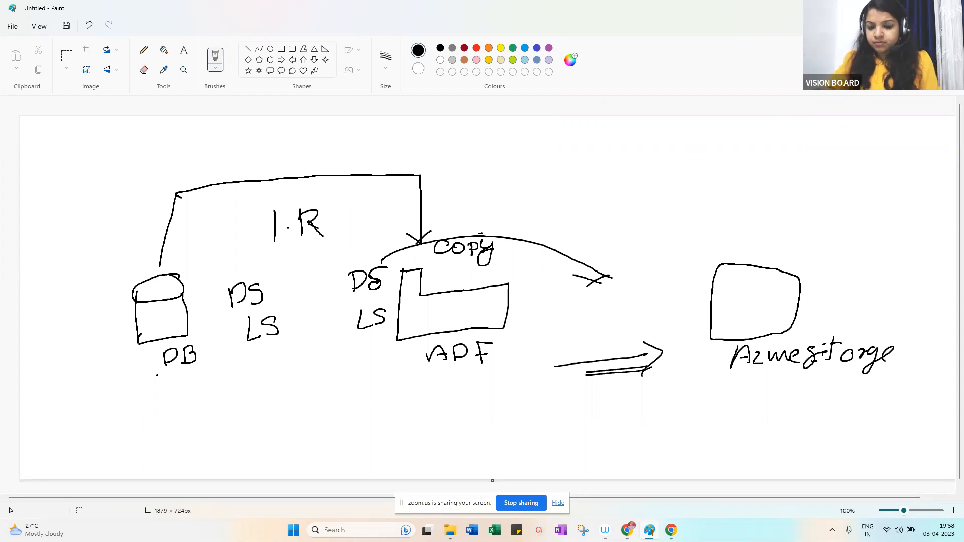
Switch to Azure Data Factory Studio in the browser, open pipeline1 for authoring and select its Copy data1 activity
key("alt+Tab")
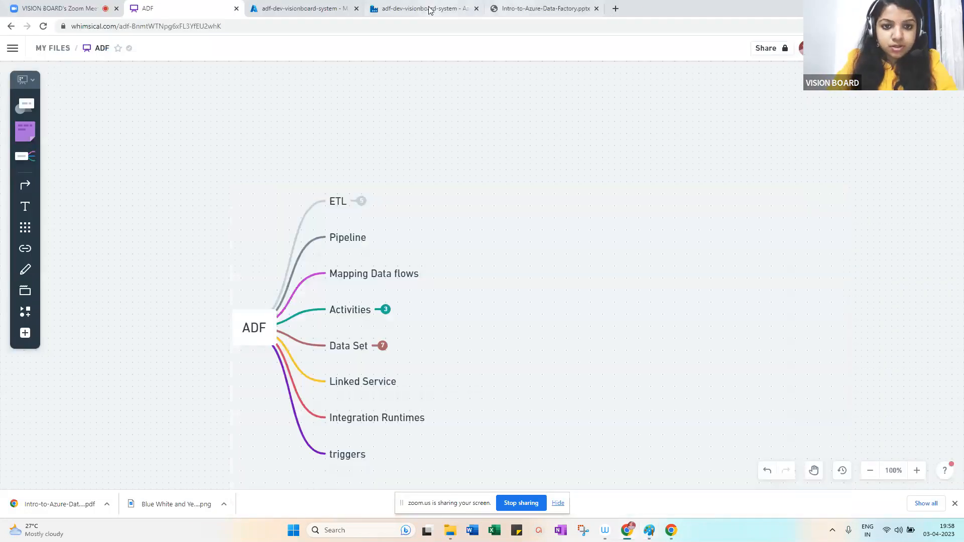
left_click(413, 5)
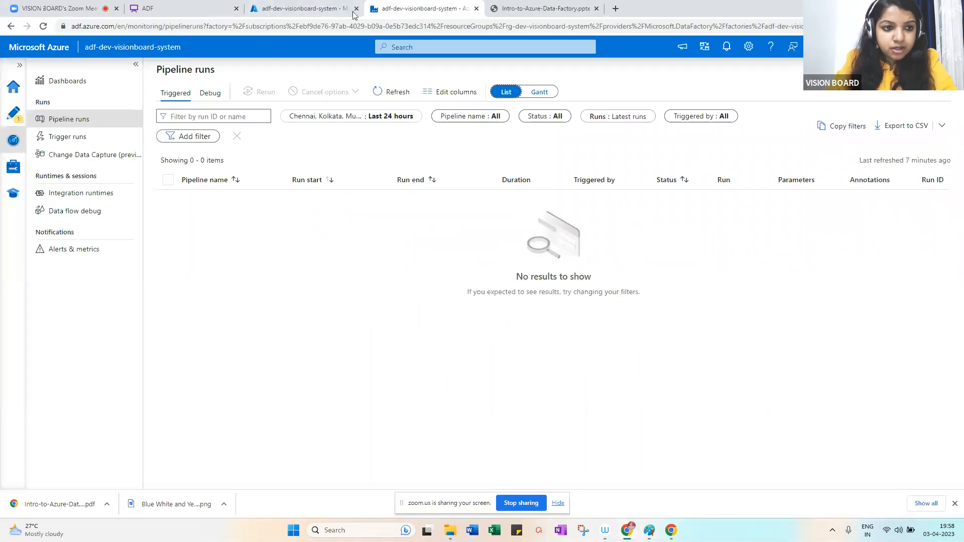
left_click(13, 113)
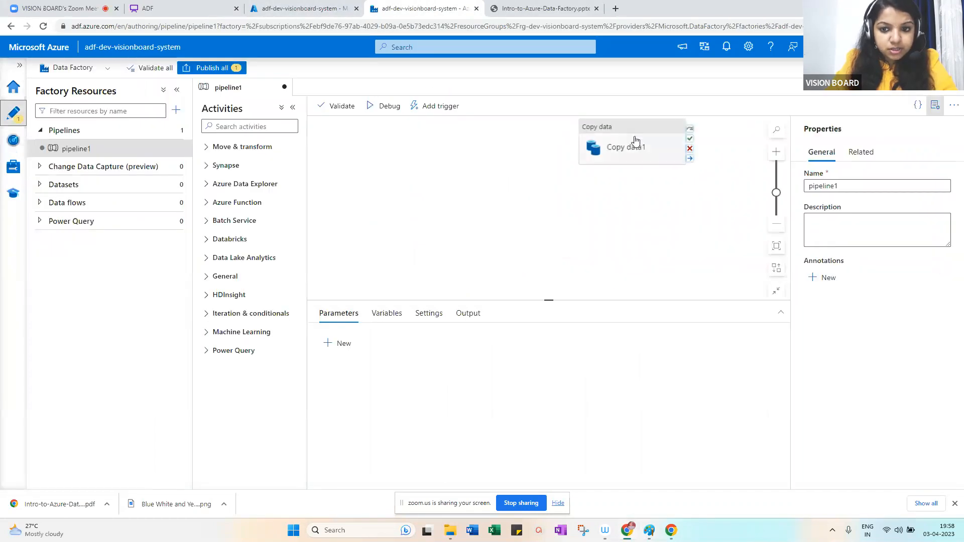
left_click(584, 170)
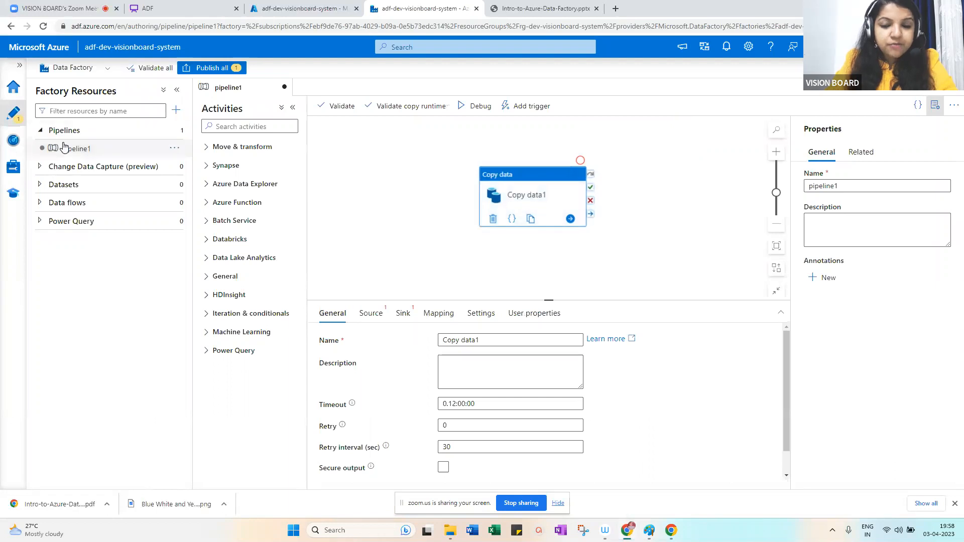
left_click(140, 150)
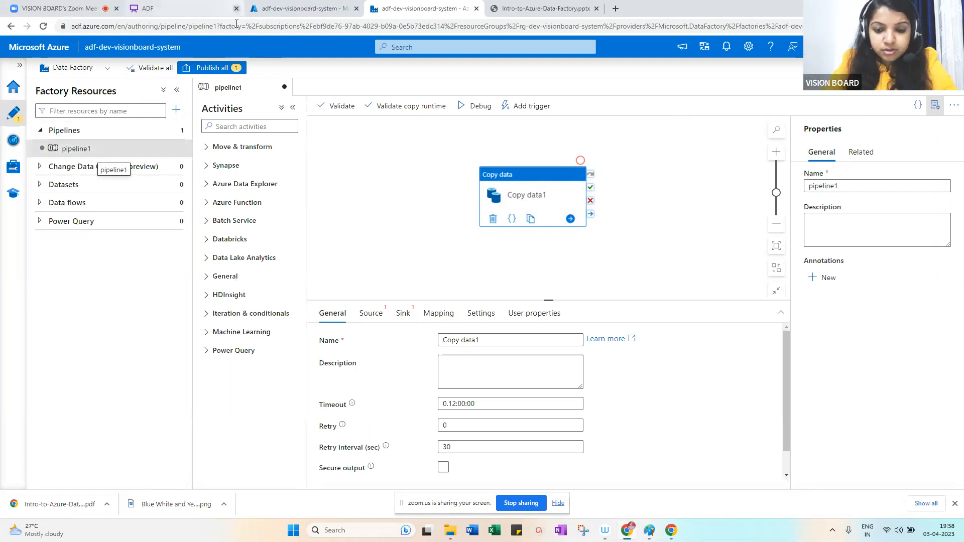
Reposition the Copy data1 activity slightly up and to the left on the pipeline canvas
left_click_drag(514, 176, 508, 160)
left_click_drag(424, 153, 407, 149)
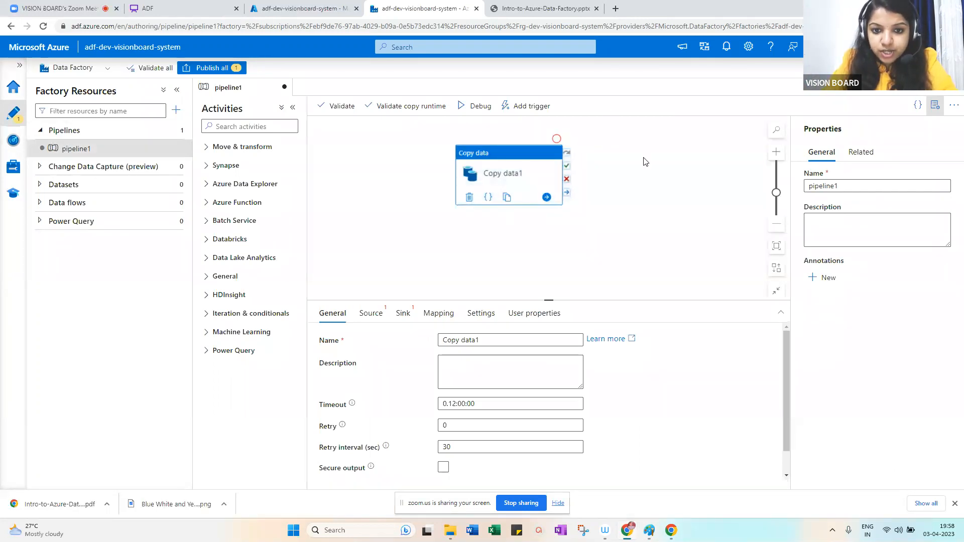
left_click_drag(523, 157, 523, 170)
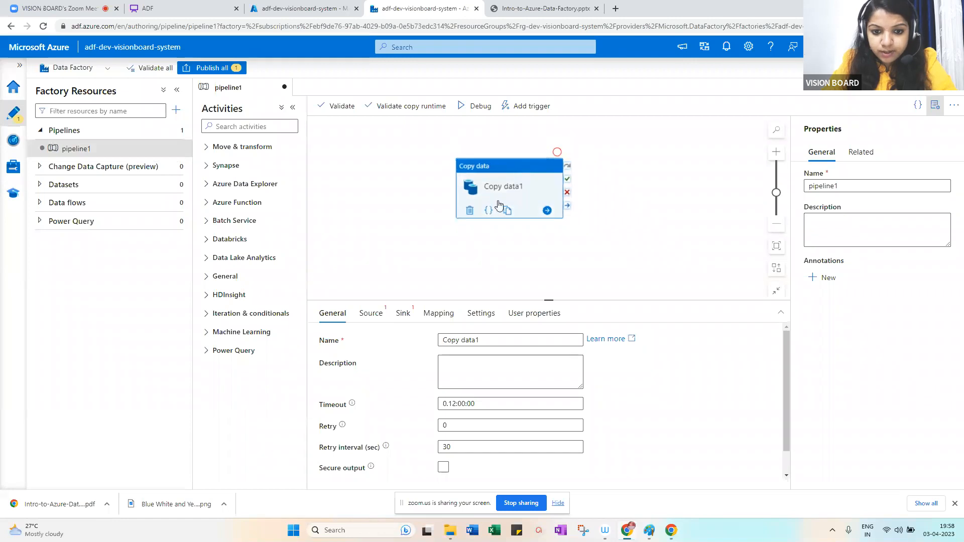
Check the Copy data1 activity's source and sink settings, and start creating a new source dataset
left_click(371, 314)
left_click(405, 317)
left_click(370, 314)
left_click(578, 341)
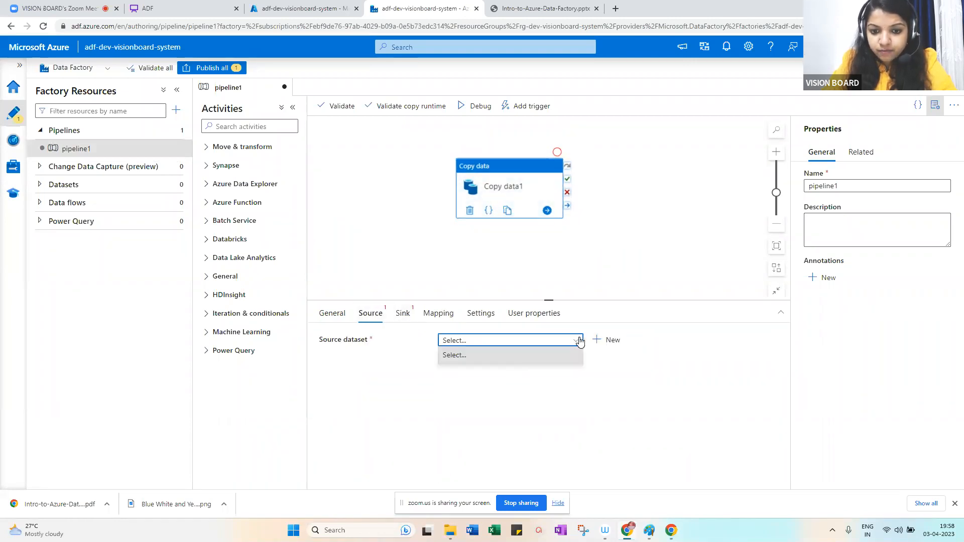
left_click(609, 340)
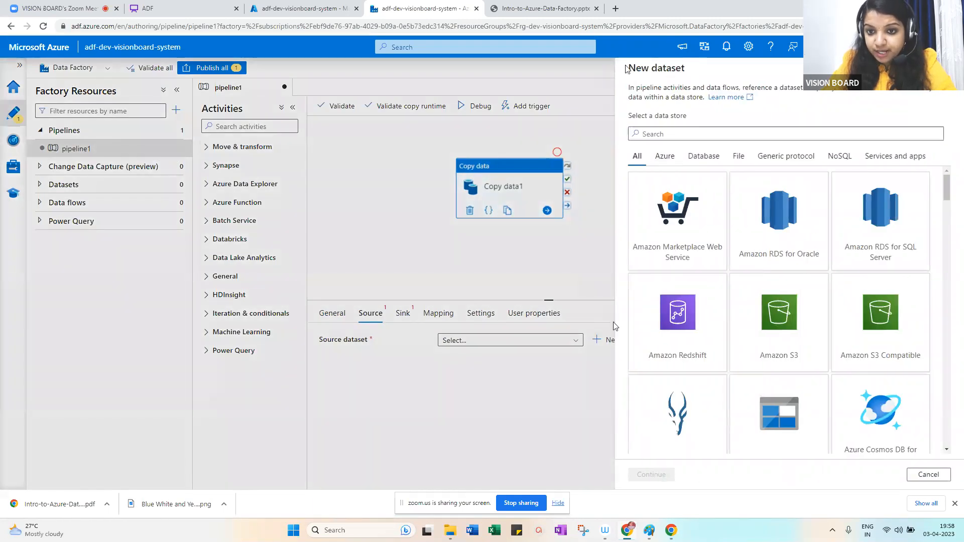
Choose Azure Blob Storage as the new dataset's data store and DelimitedText as its format
left_click_drag(627, 68, 699, 71)
scroll(806, 349, "down", 4)
scroll(788, 317, "up", 4)
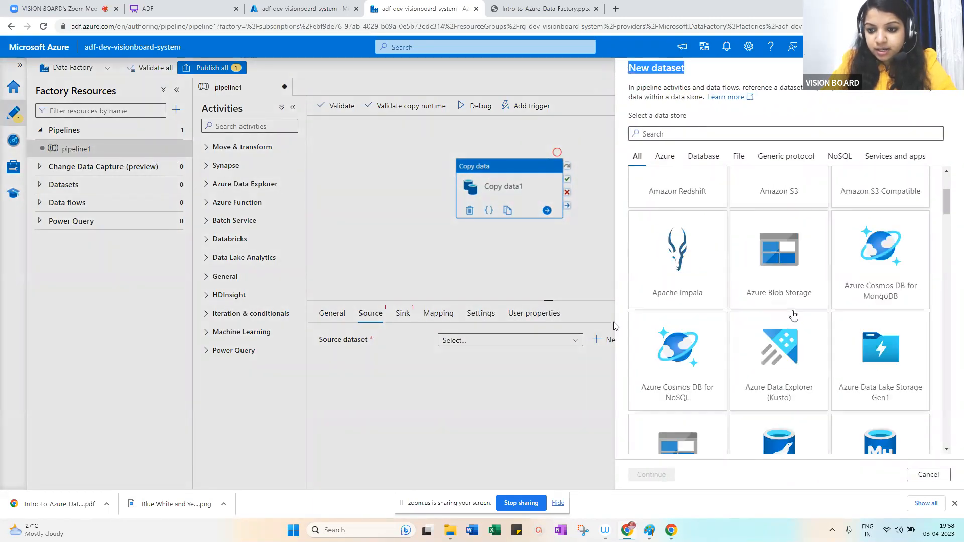
scroll(766, 324, "down", 5)
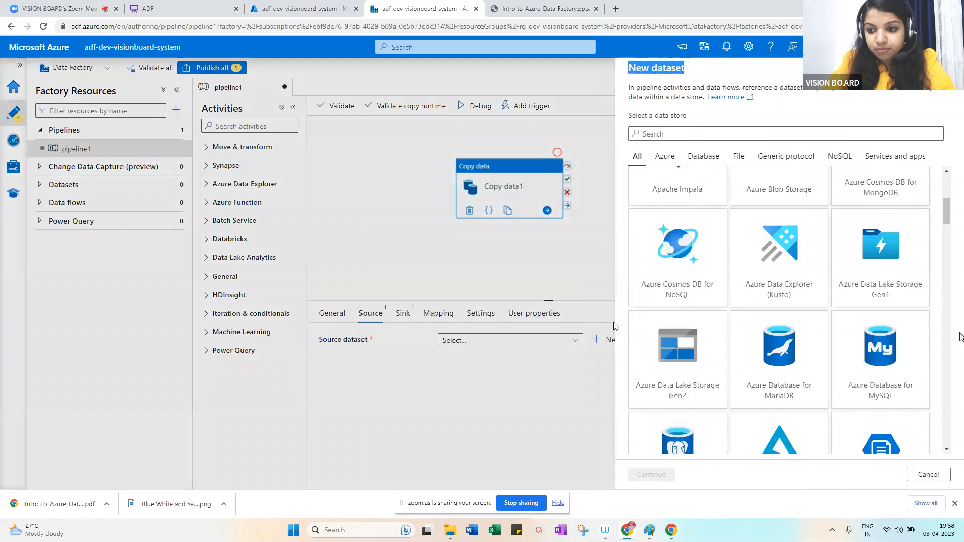
scroll(779, 302, "up", 1)
left_click(804, 241)
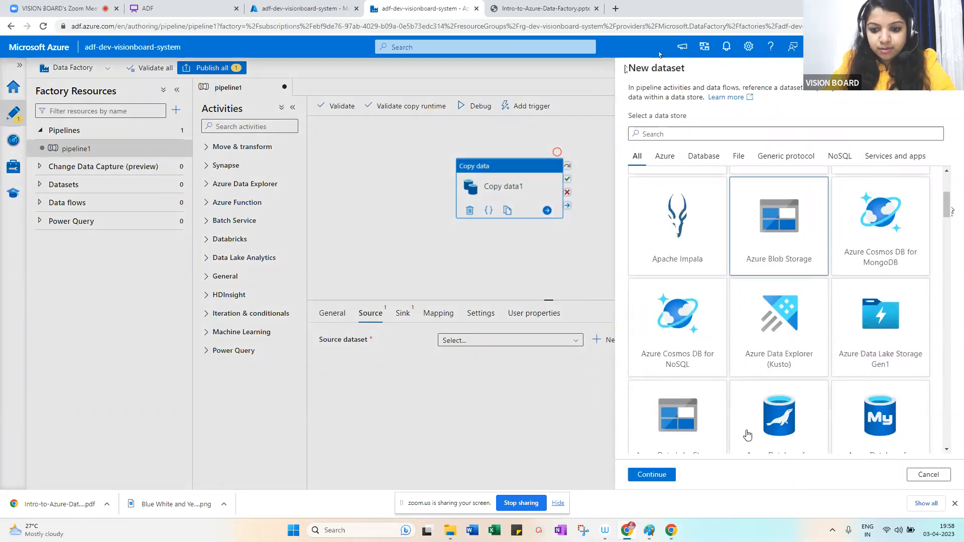
left_click(653, 476)
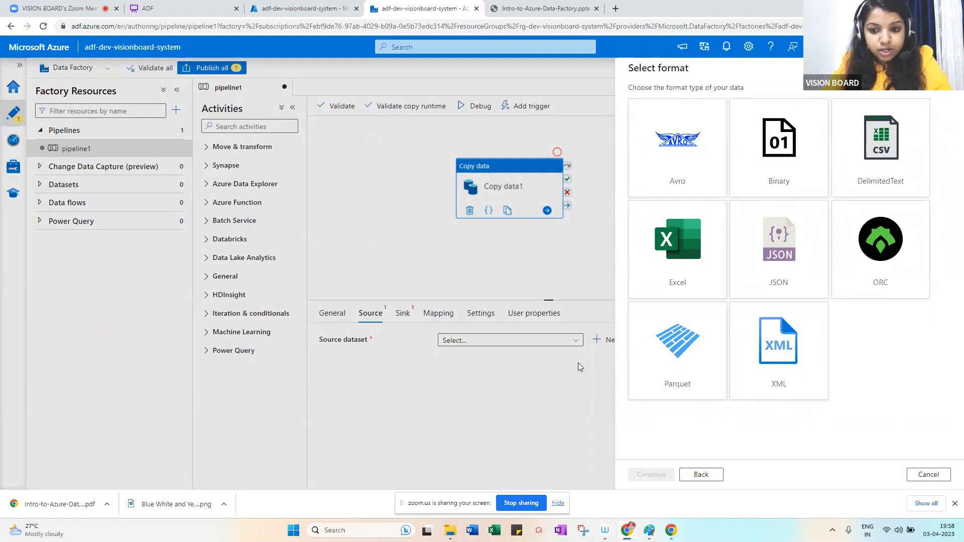
left_click(859, 185)
left_click(652, 475)
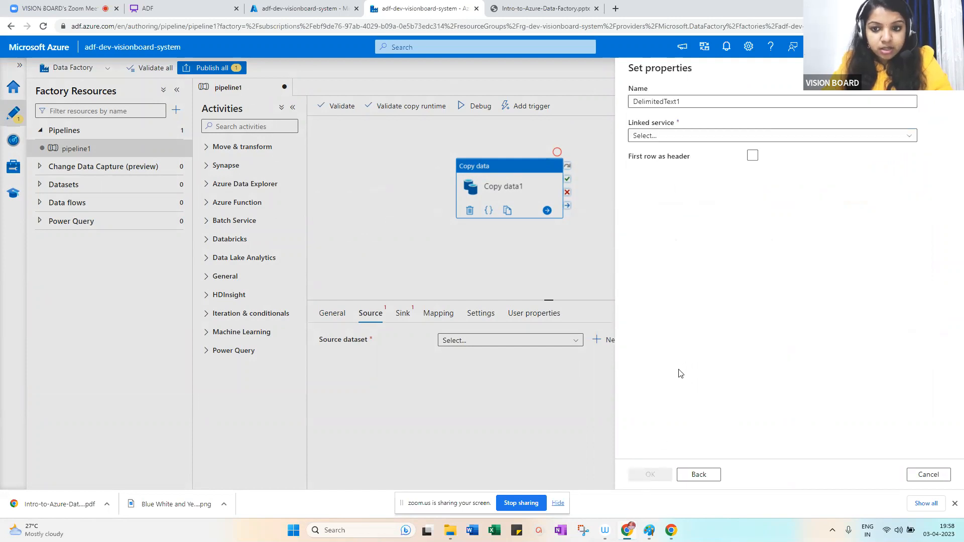
Name the new source dataset DS_COPY_CSV_PARQUET
key("BackSpace")
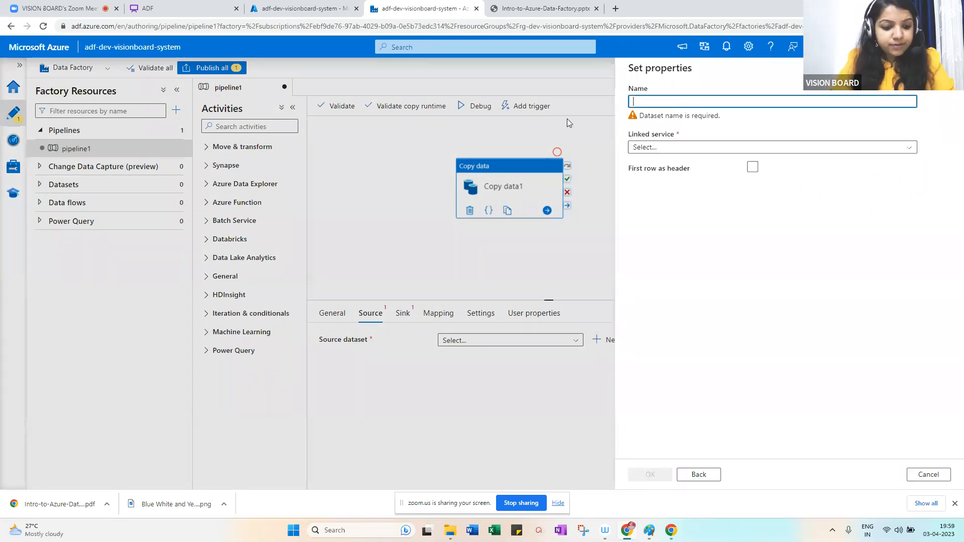
type("DS_")
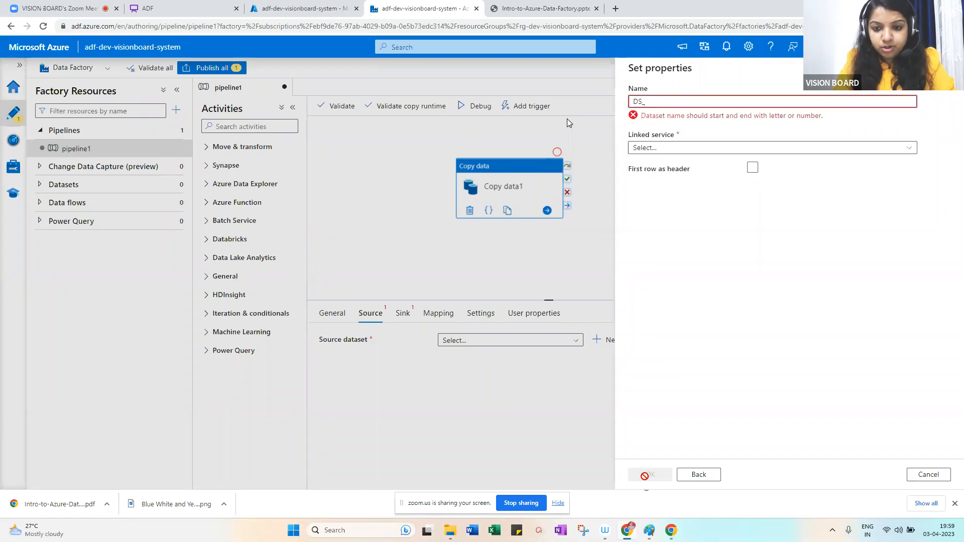
type("COP")
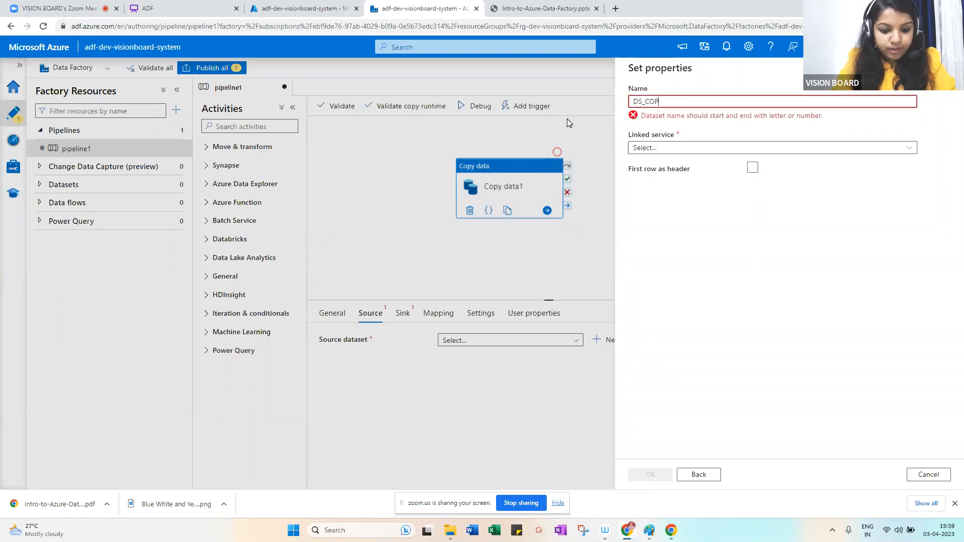
type("Y_CSV")
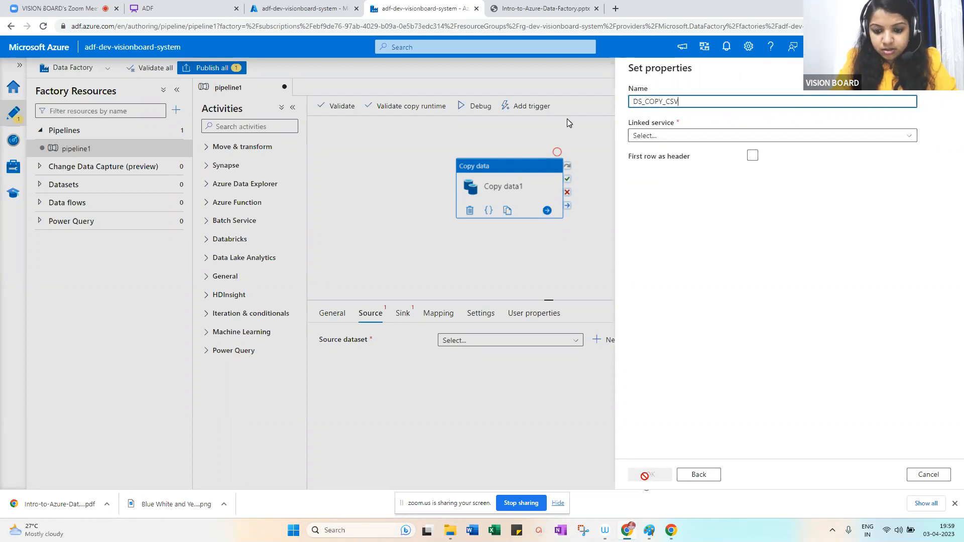
type("_PARQUET")
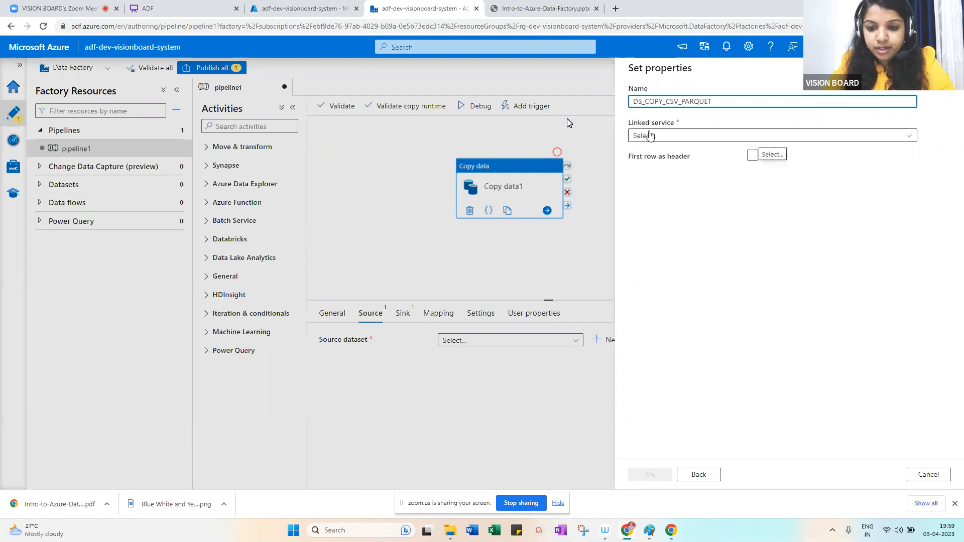
Start a new linked service for the source dataset and name it LS_CUSTOMER_INPUT
left_click(650, 134)
left_click(668, 306)
left_click(657, 137)
left_click(718, 322)
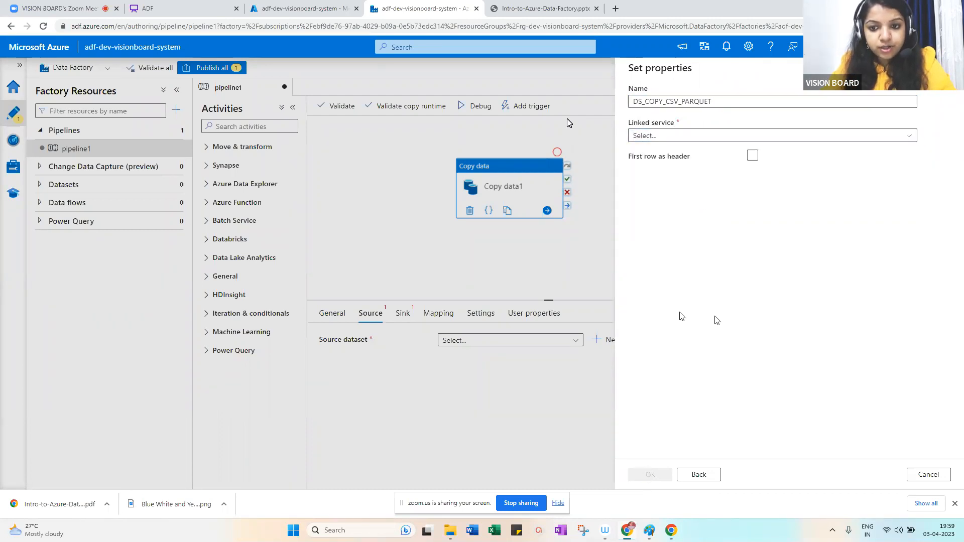
left_click(652, 140)
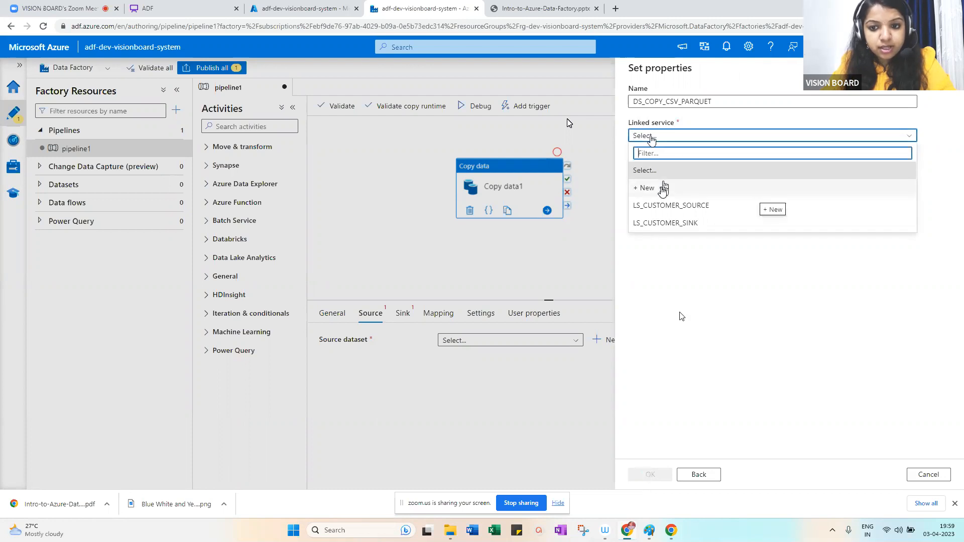
left_click(663, 188)
double_click(700, 111)
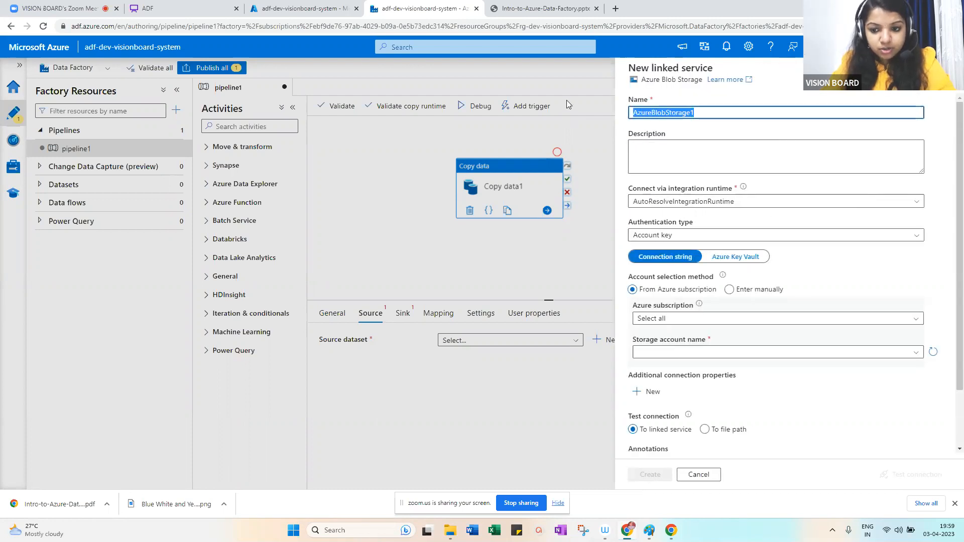
key("BackSpace")
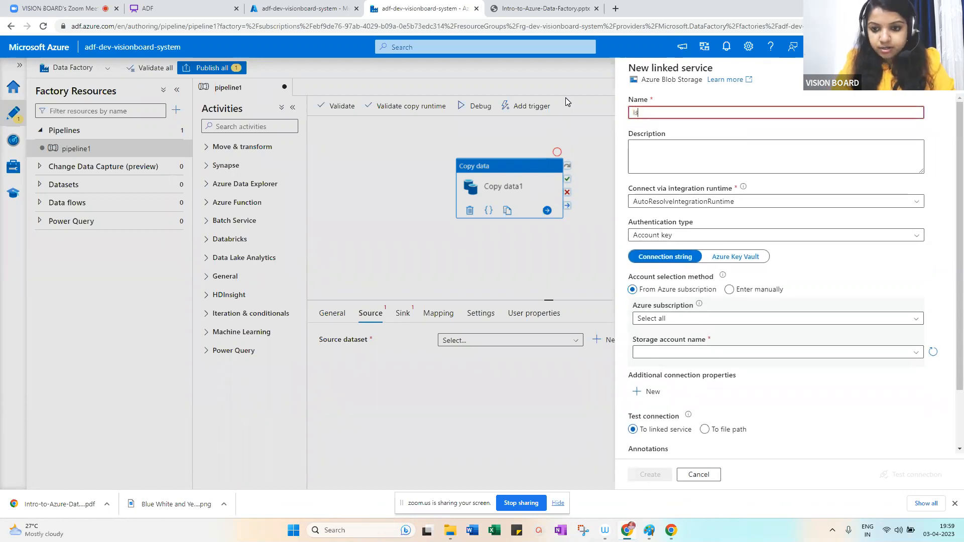
type("L")
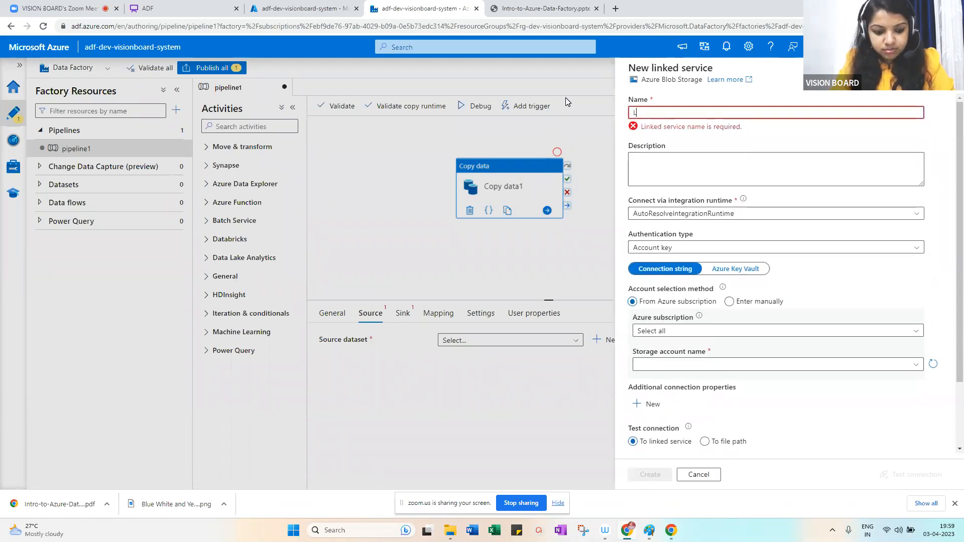
type("S_C")
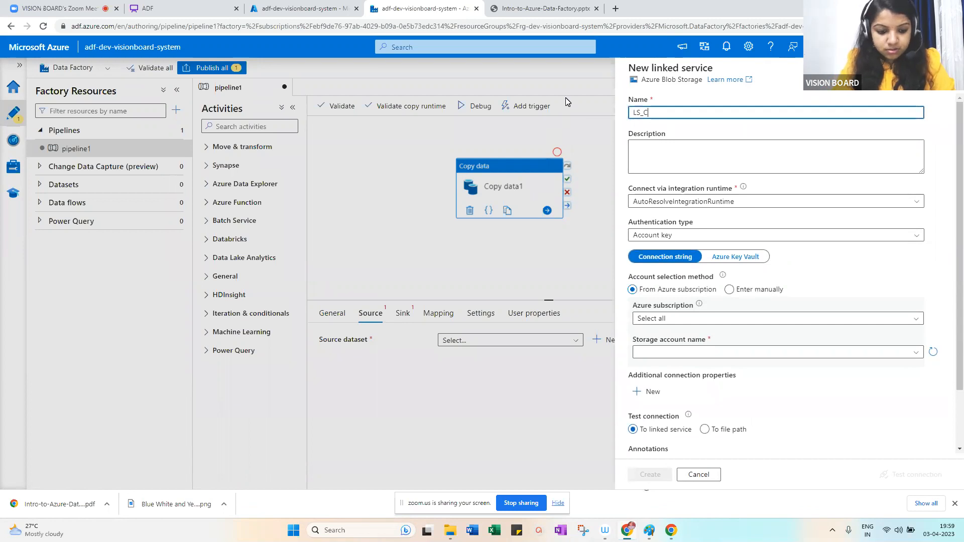
type("USTOMER_INPUT")
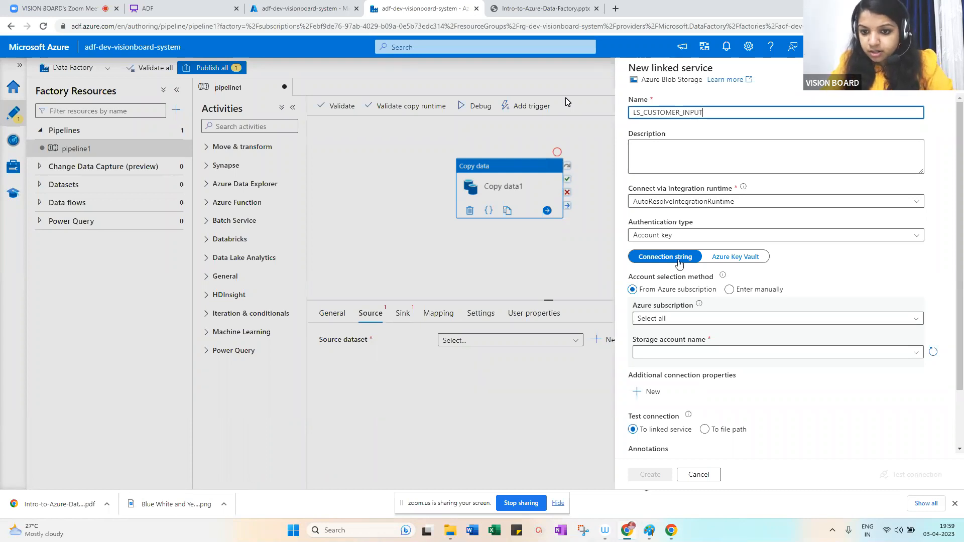
Set the linked service to connection string access with Azure subscription 1 and the storage account storagevisionboardsystem
left_click(699, 317)
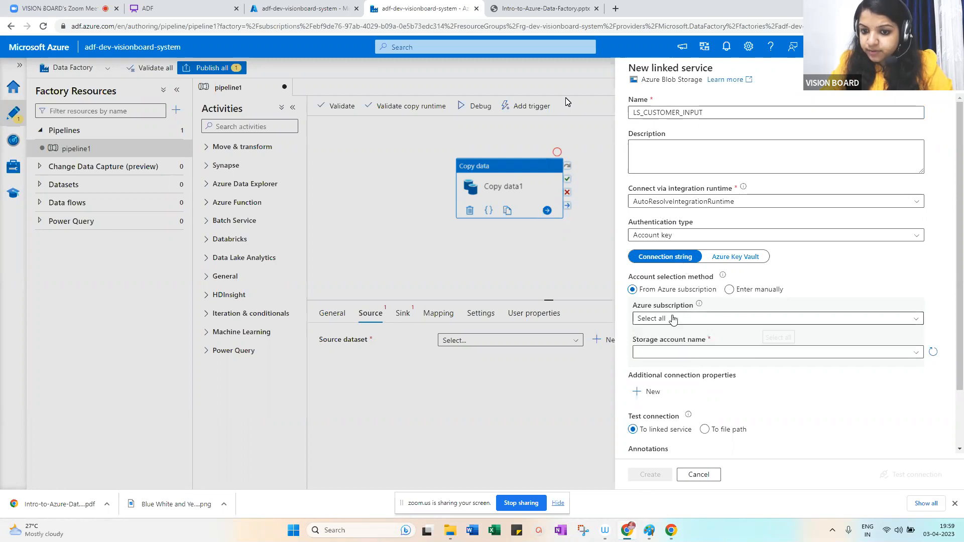
left_click(718, 322)
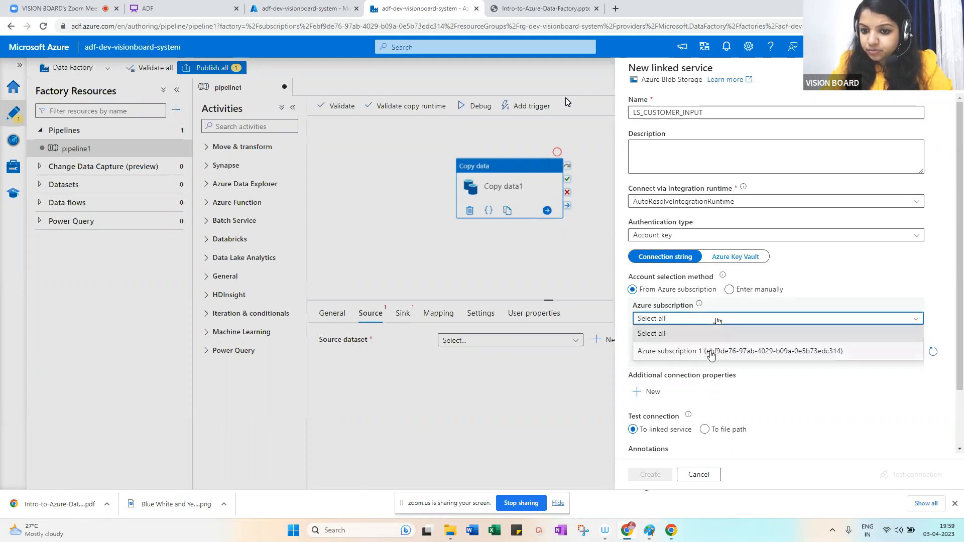
left_click(711, 355)
left_click(736, 258)
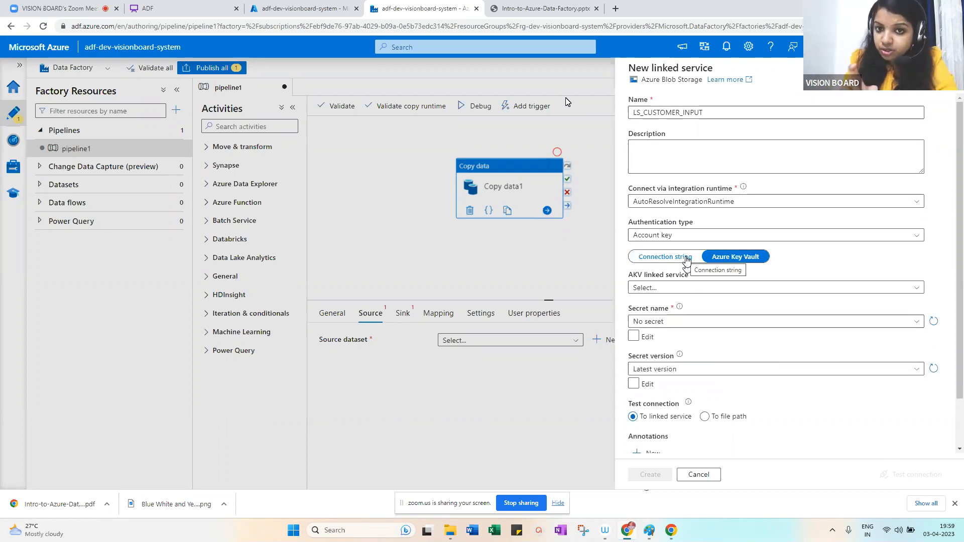
left_click(659, 257)
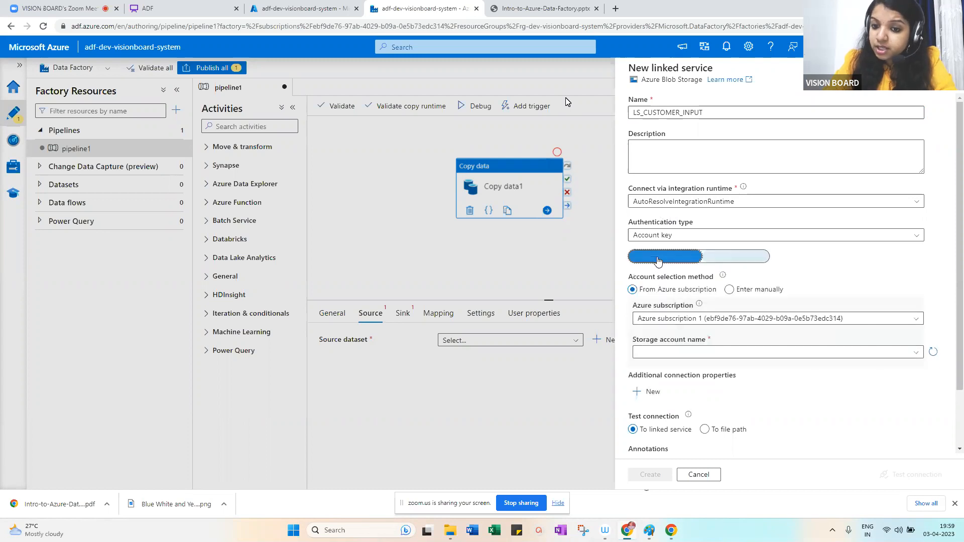
left_click(688, 351)
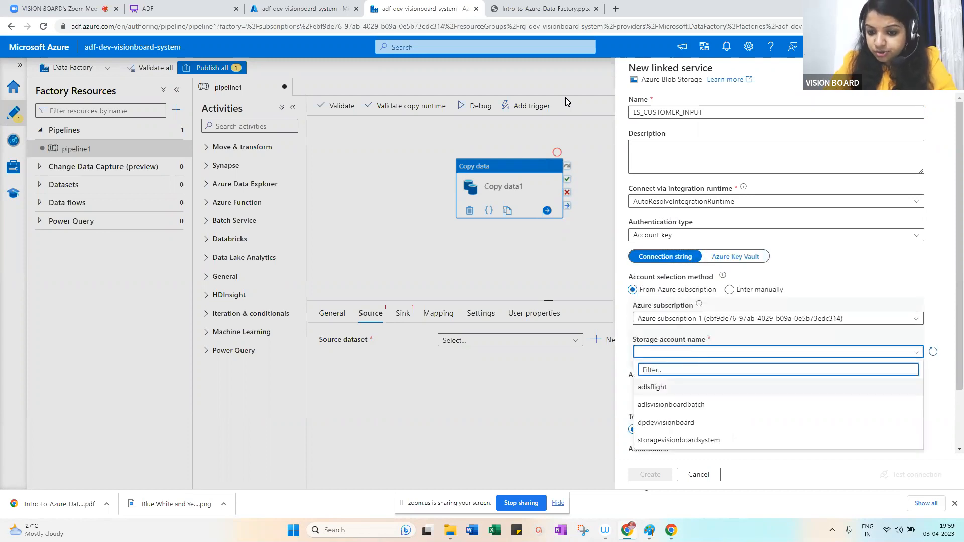
scroll(710, 446, "down", 2)
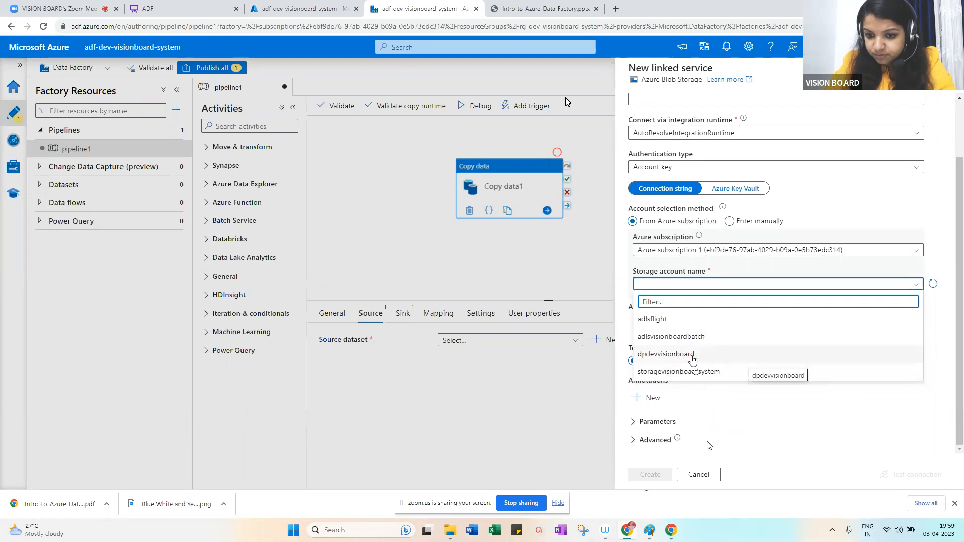
left_click(700, 373)
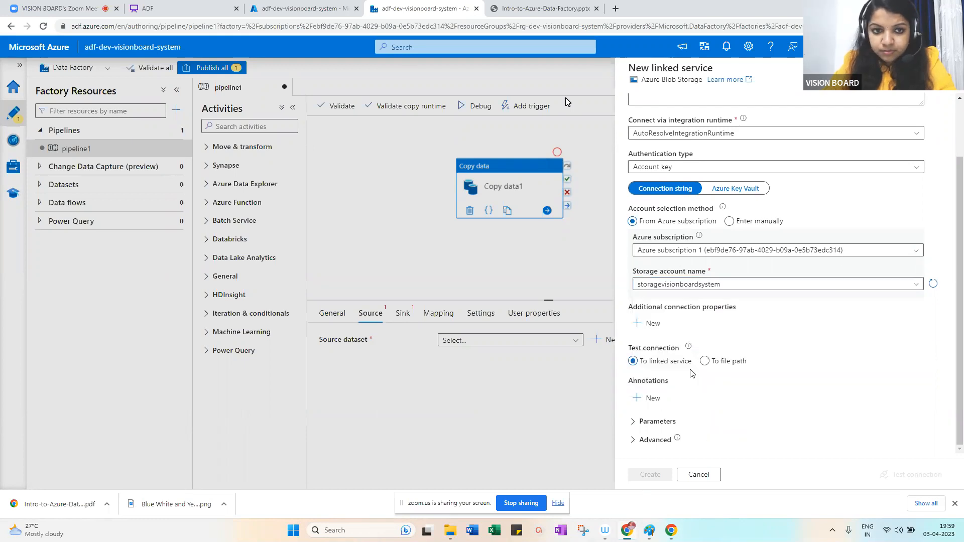
Check the storage account's name among the recent resources on the Azure portal home page, and return to the linked service form
left_click(290, 9)
left_click(24, 72)
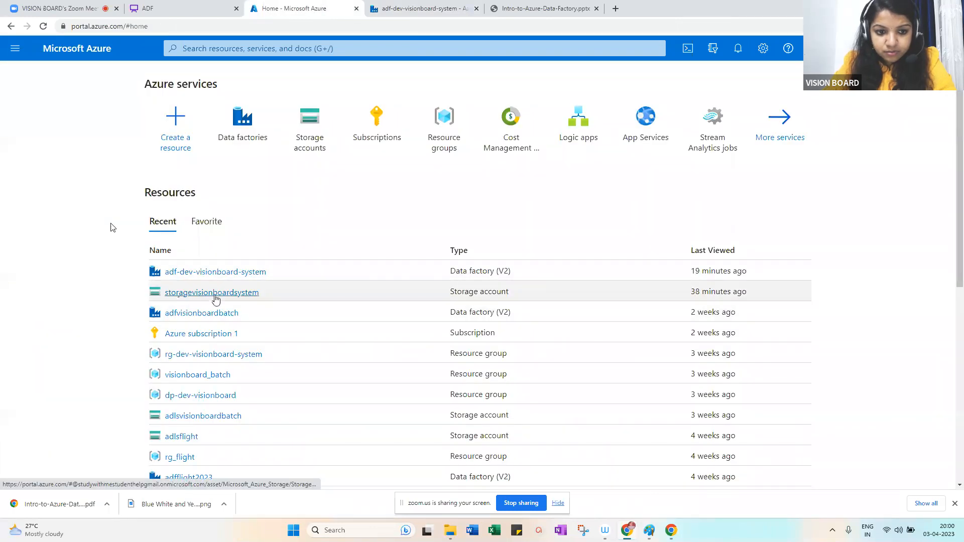
left_click(452, 8)
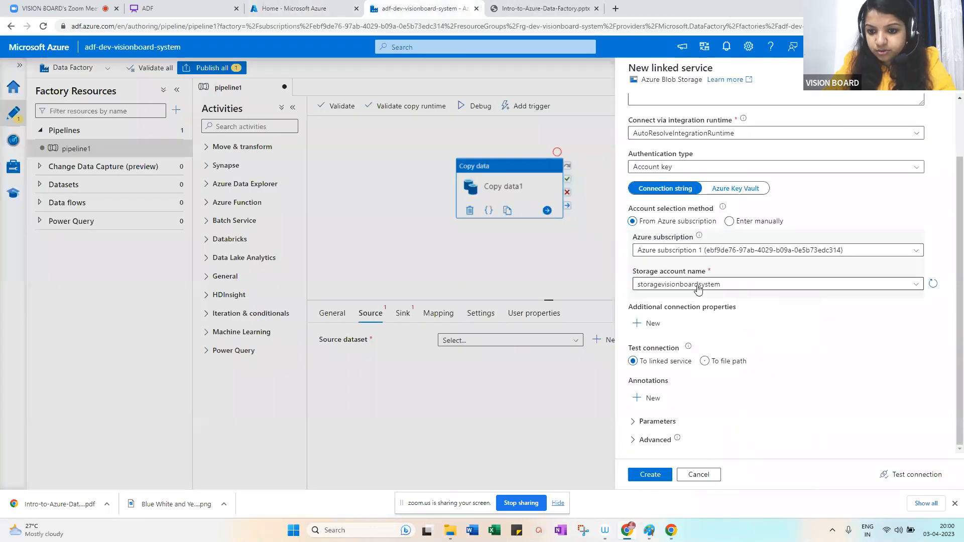
left_click(793, 284)
left_click(794, 272)
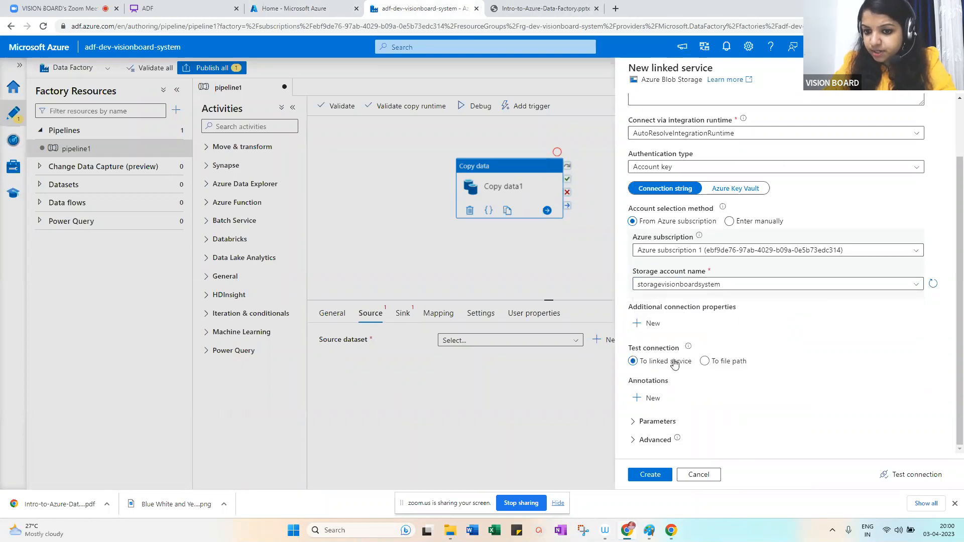
Test the connection of the LS_CUSTOMER_INPUT linked service and create it
left_click(902, 476)
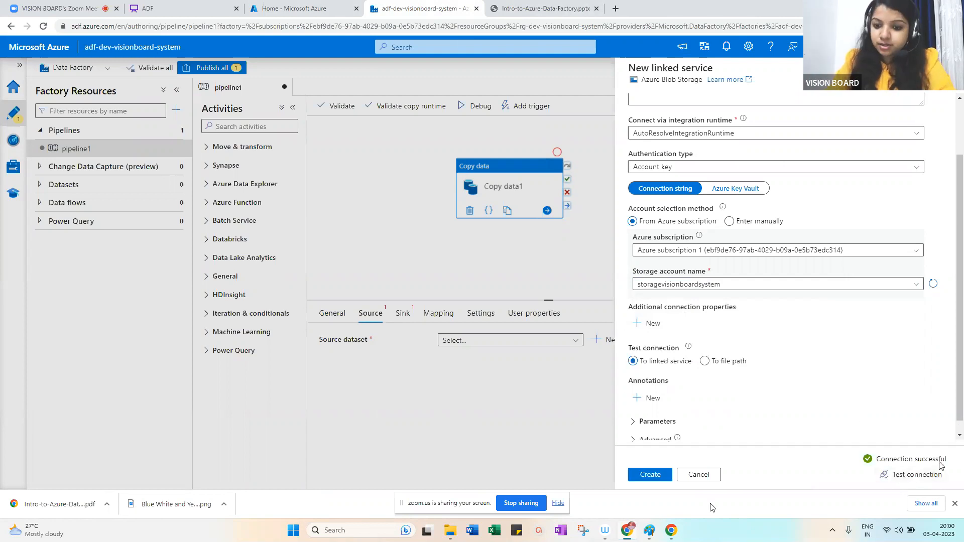
left_click(658, 476)
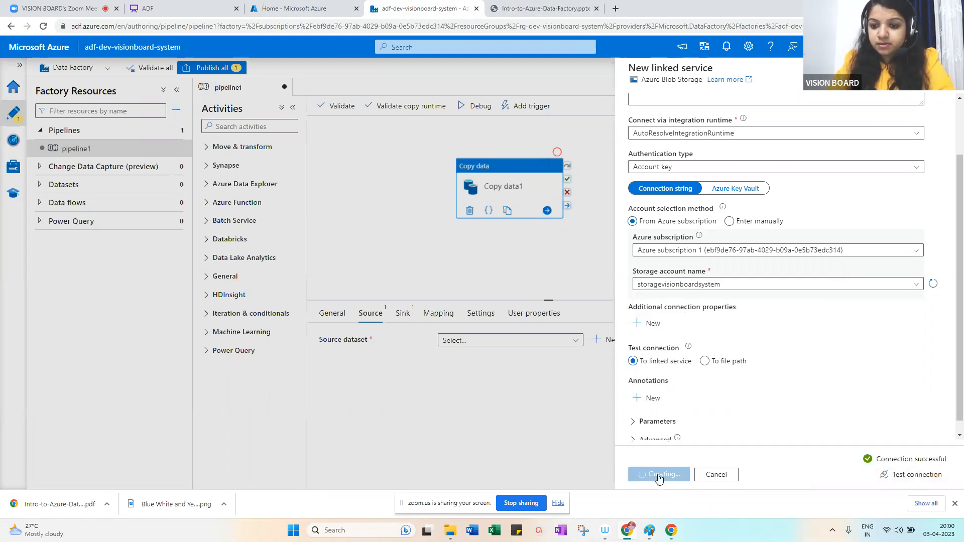
scroll(756, 302, "up", 3)
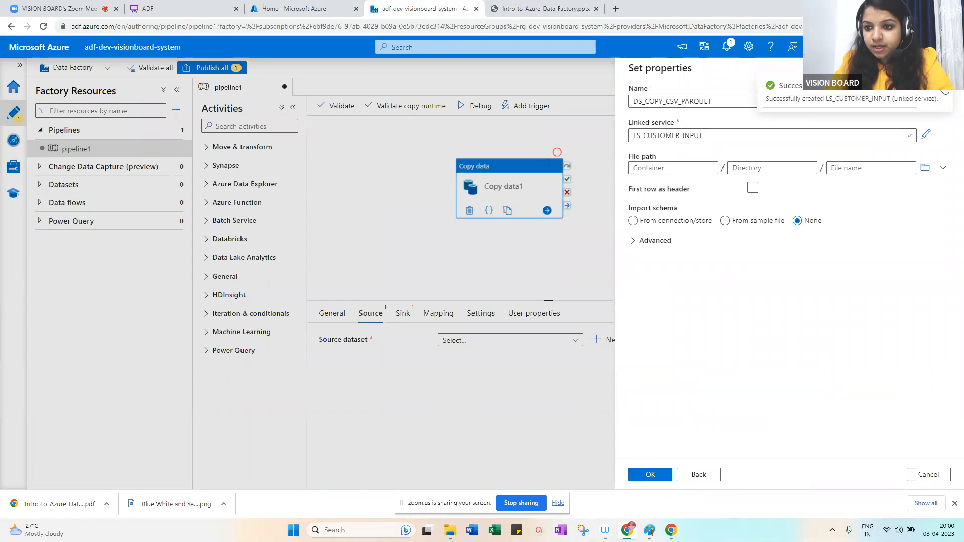
Point the source dataset's file path to customer.csv in the customer container and create the dataset
left_click(926, 167)
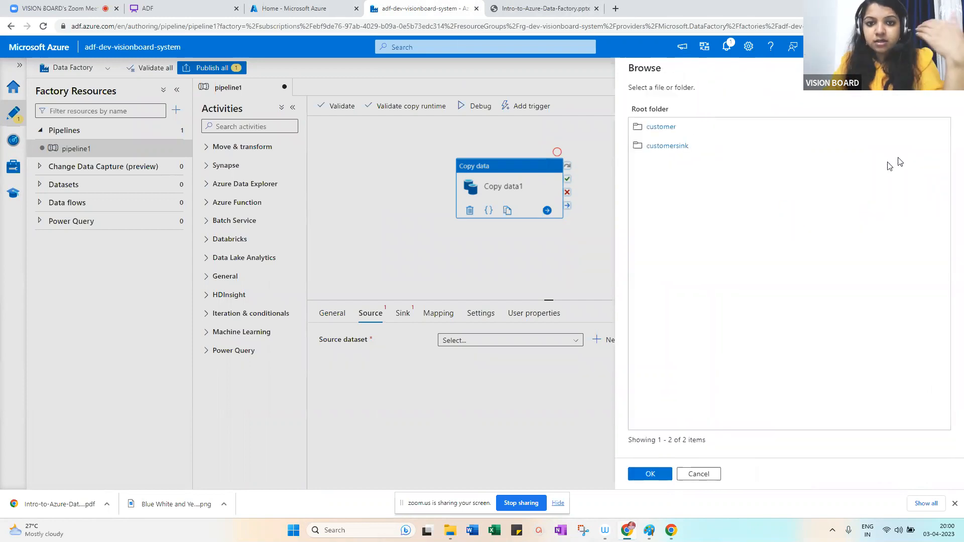
left_click(662, 127)
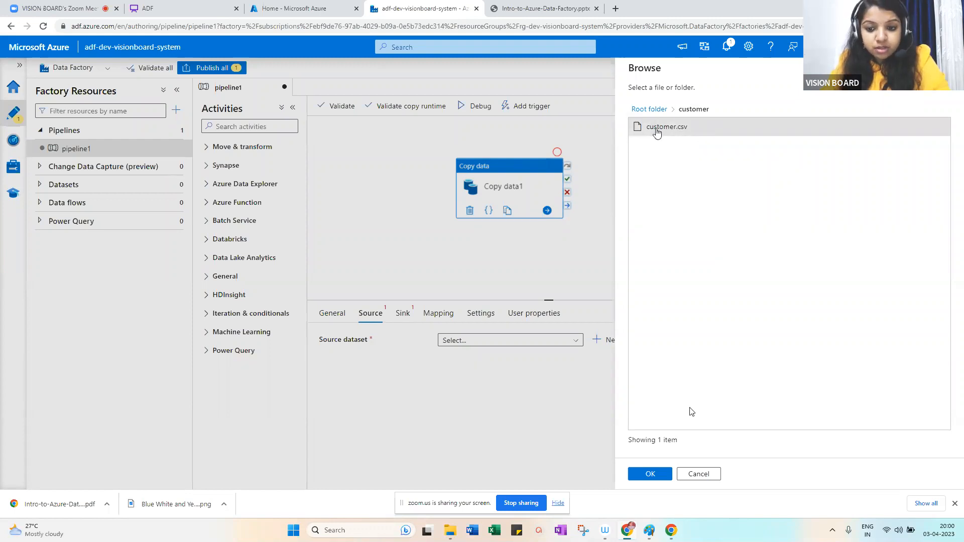
left_click(649, 475)
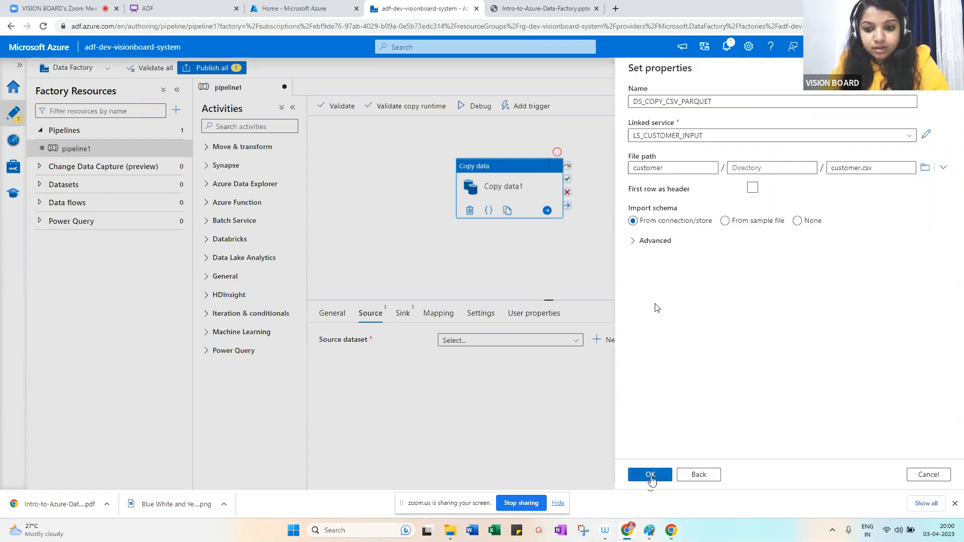
left_click(633, 242)
left_click(659, 476)
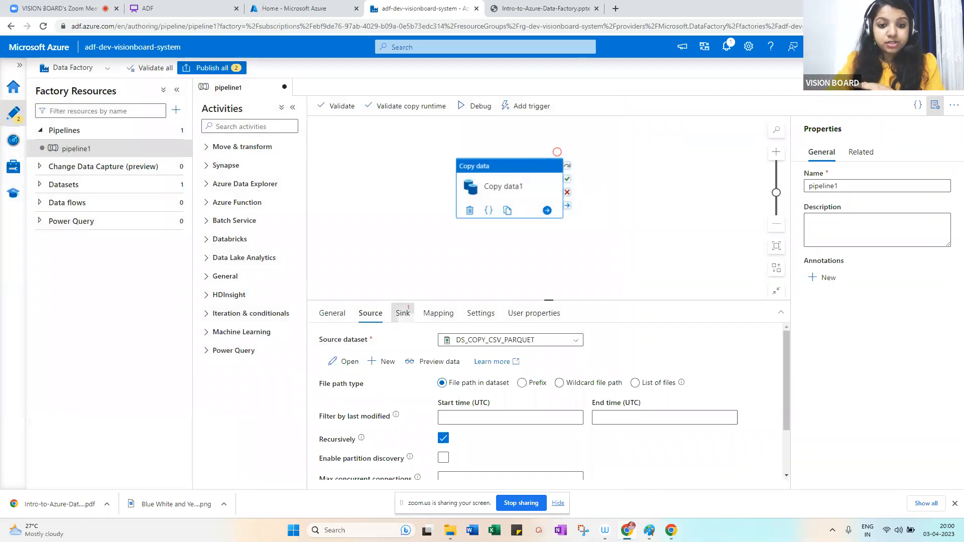
Start a new sink dataset for the Copy data1 activity, choosing its data store and Parquet as its format
left_click(403, 314)
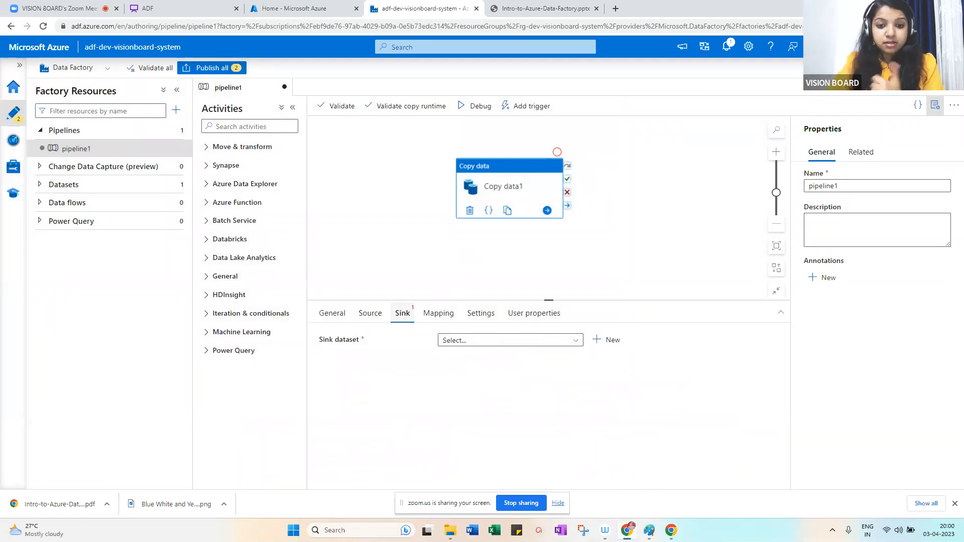
left_click(607, 341)
left_click(678, 221)
left_click(653, 475)
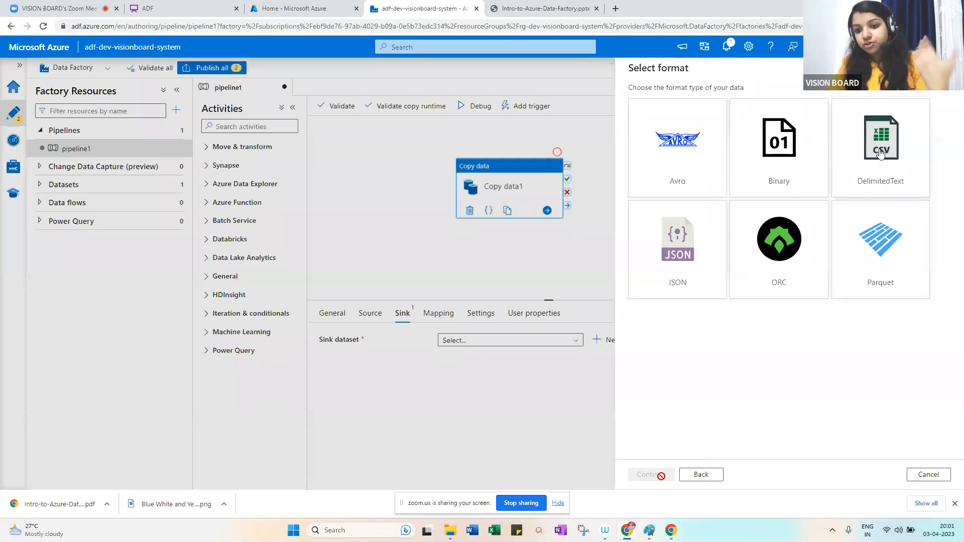
left_click(900, 273)
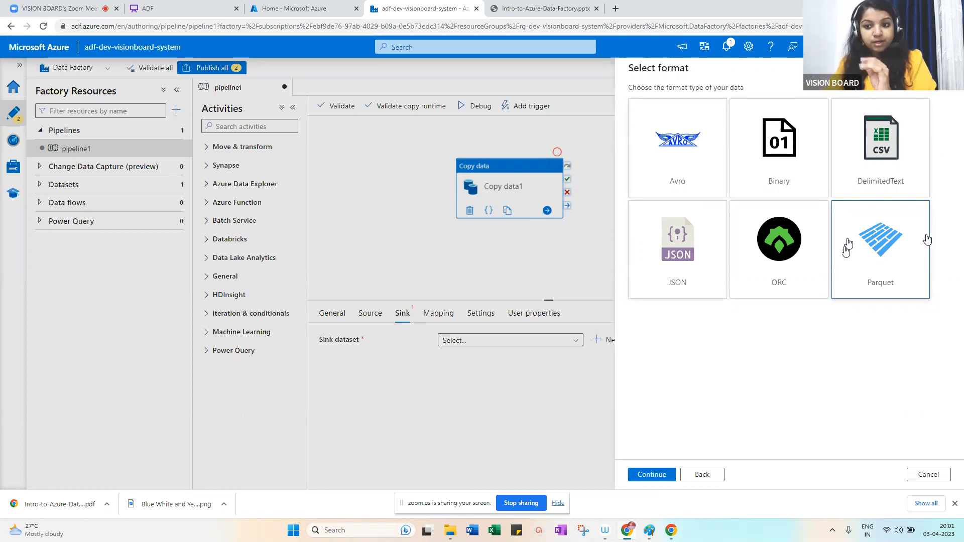
left_click(650, 476)
Name the new Parquet sink dataset DS_COPY_PARQUET
double_click(654, 105)
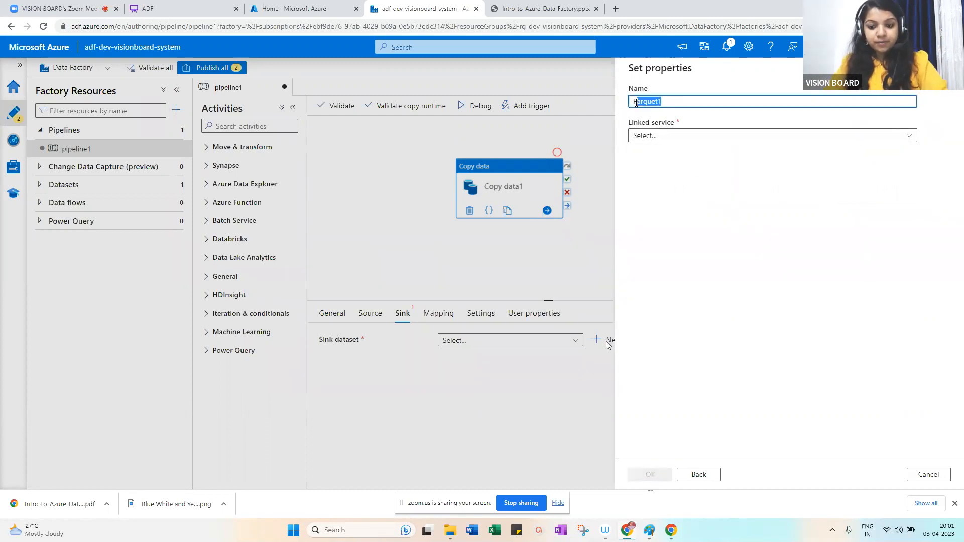
key("BackSpace")
type("DS_")
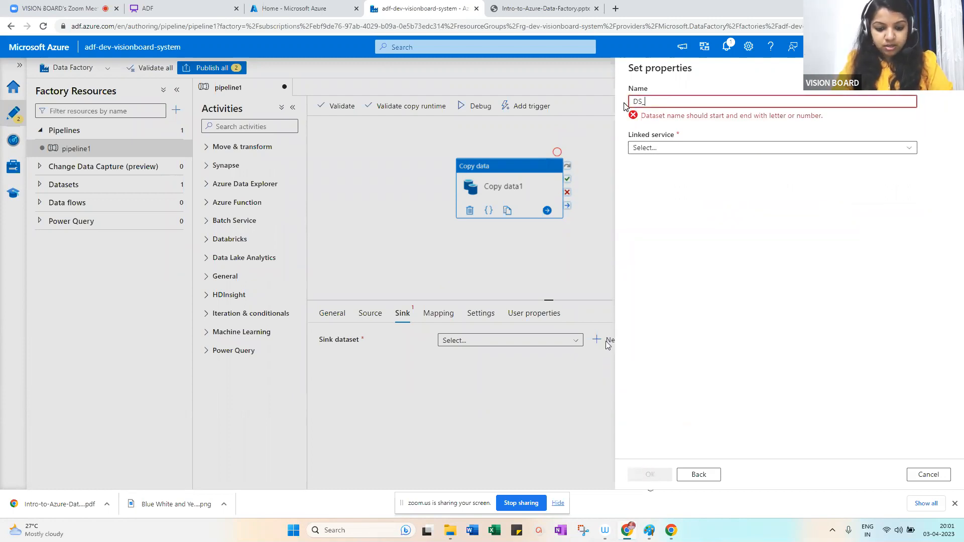
type("COPY_PARQ")
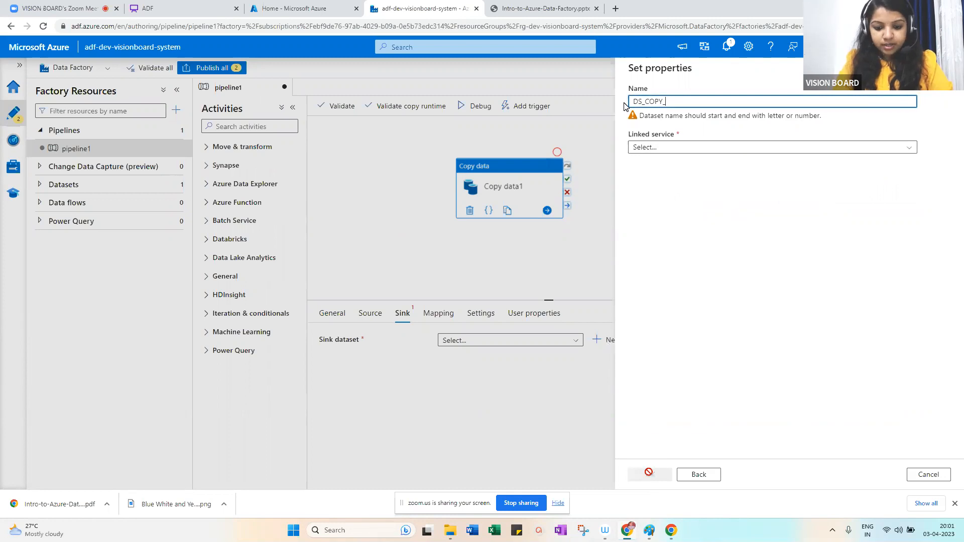
type("UET")
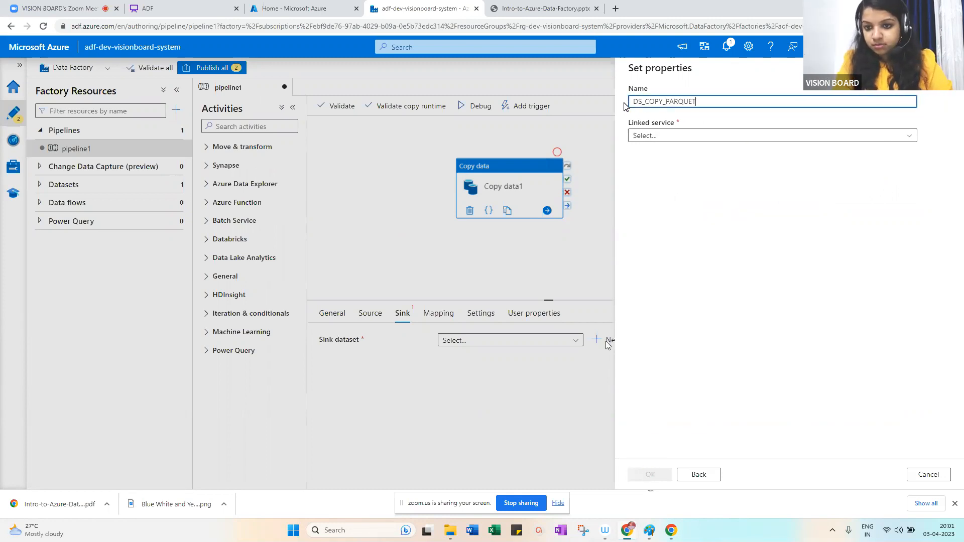
Start a new Azure Blob Storage linked service for the sink dataset and name it LS_CUSTOMER_OUTPUT
left_click(659, 137)
left_click(647, 188)
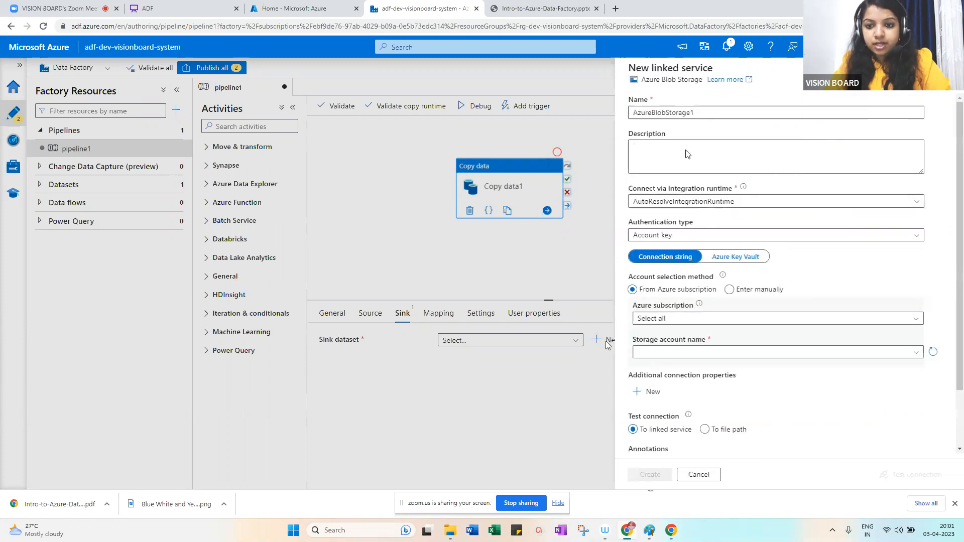
key("BackSpace")
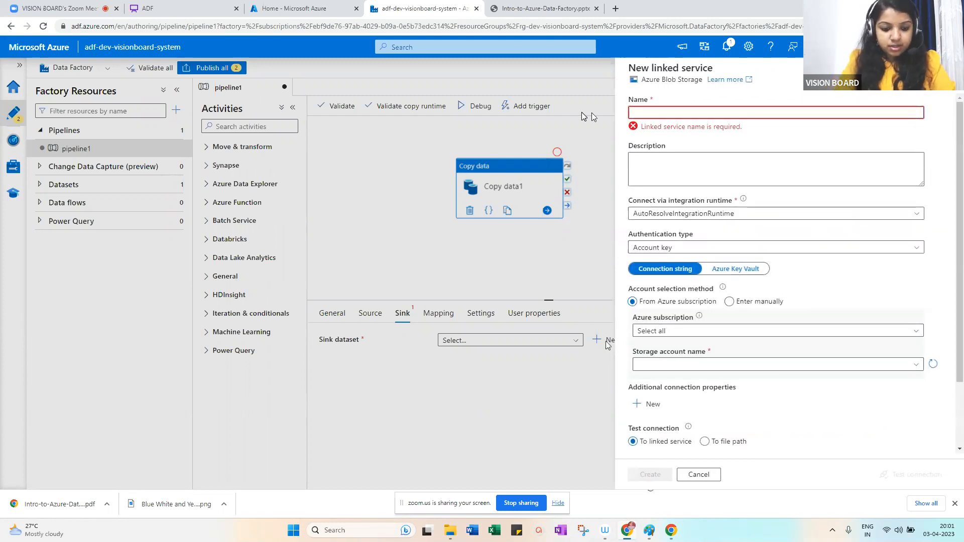
type("LS_CUSTO")
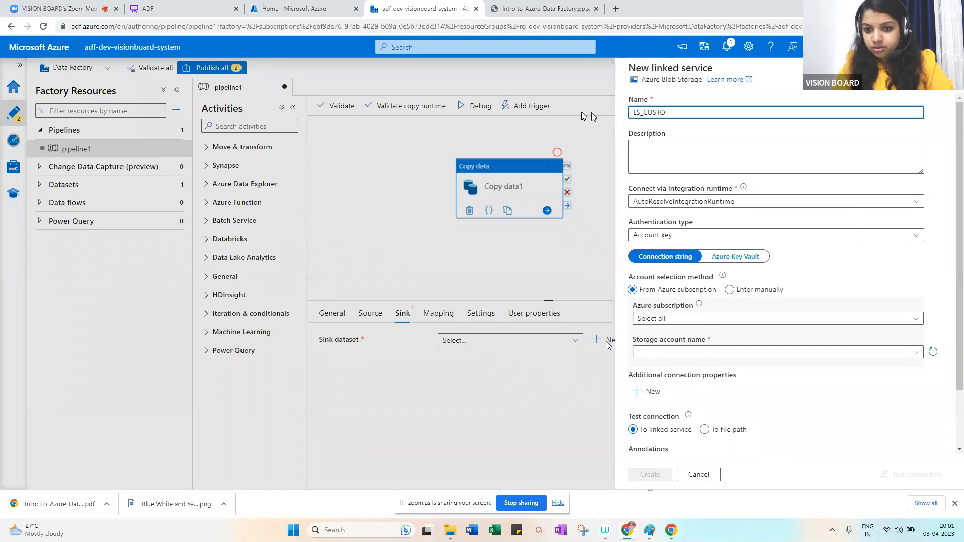
type("MER_OUTPUT")
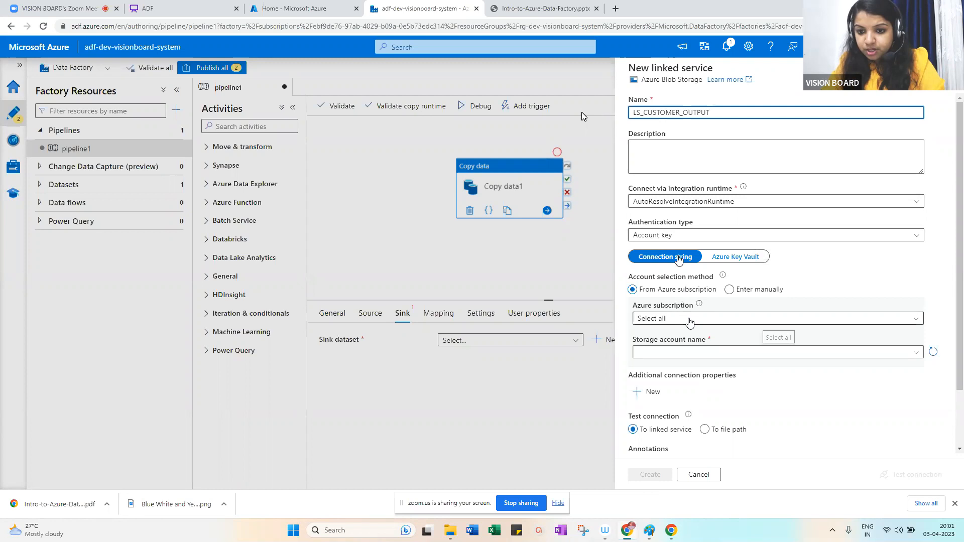
Set the linked service's subscription to Azure subscription 1 and its storage account to storagevisionboardsystem
left_click(690, 321)
left_click(691, 352)
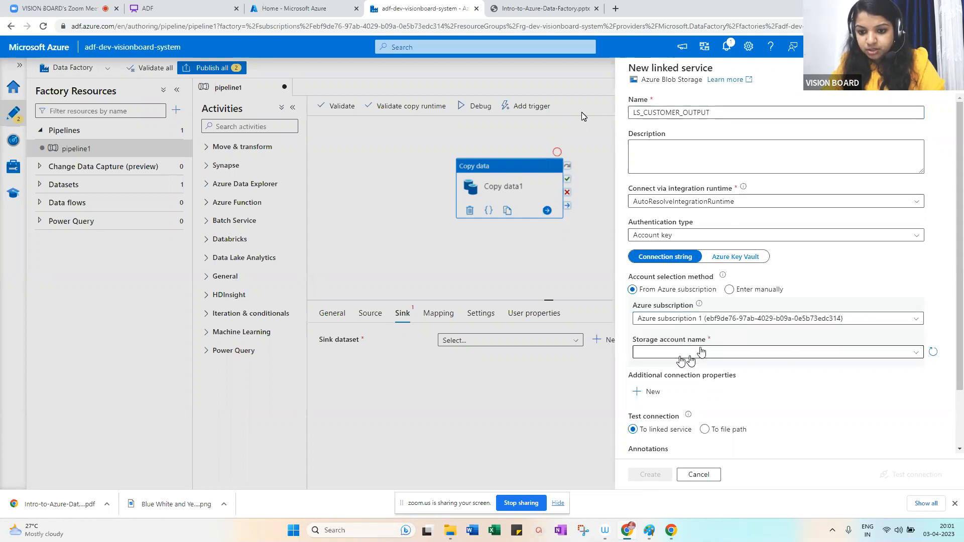
left_click(680, 354)
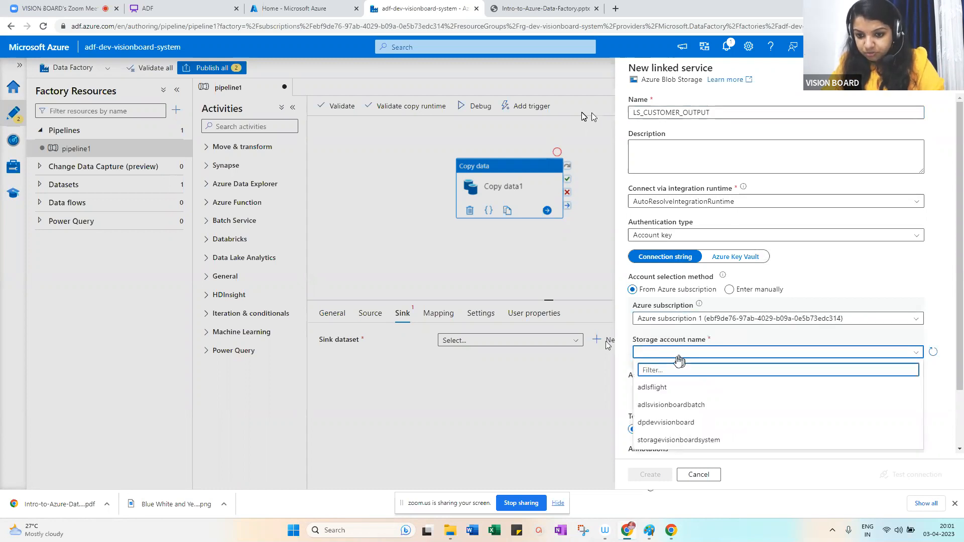
left_click(686, 440)
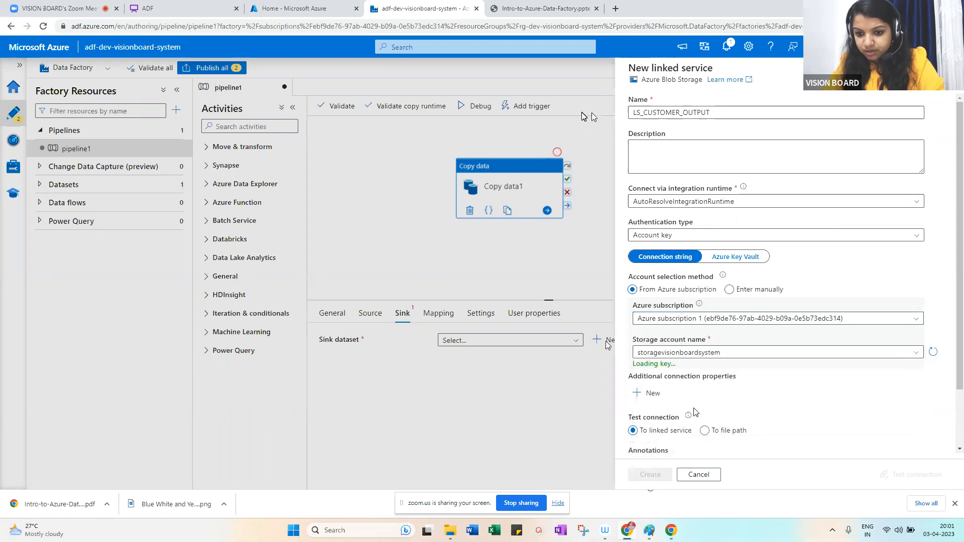
Test the connection of the LS_CUSTOMER_OUTPUT linked service and create it
scroll(779, 377, "down", 2)
left_click(913, 475)
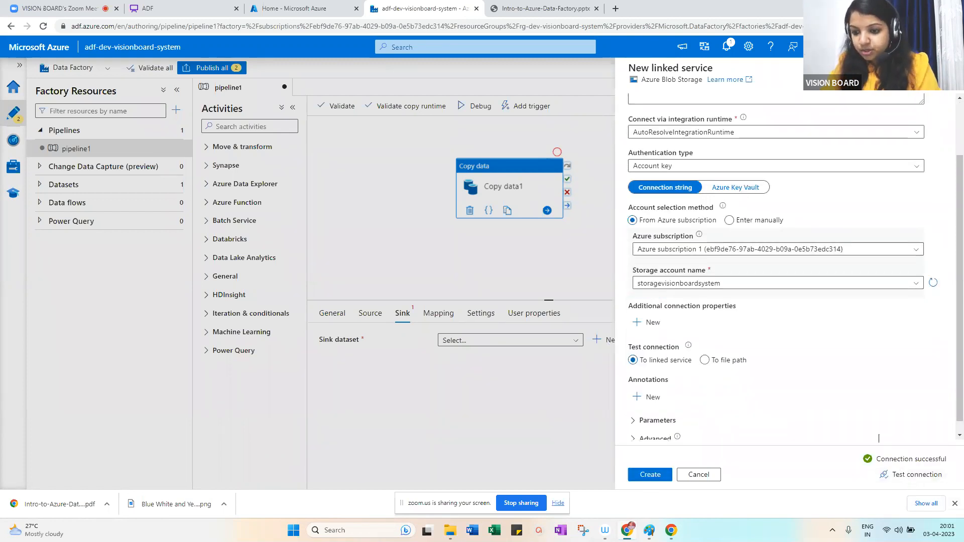
left_click(658, 481)
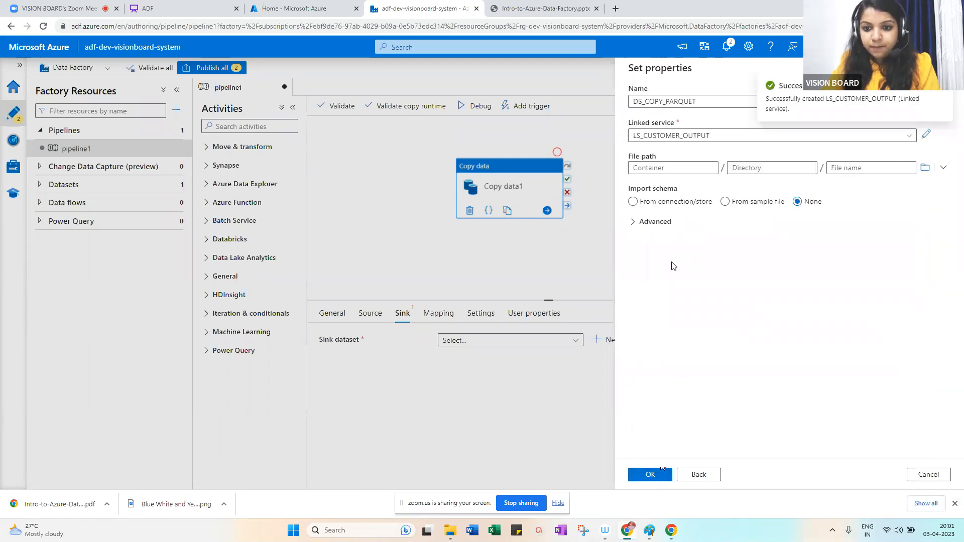
Point the sink dataset's file path to the customersink container and create the dataset
left_click(925, 167)
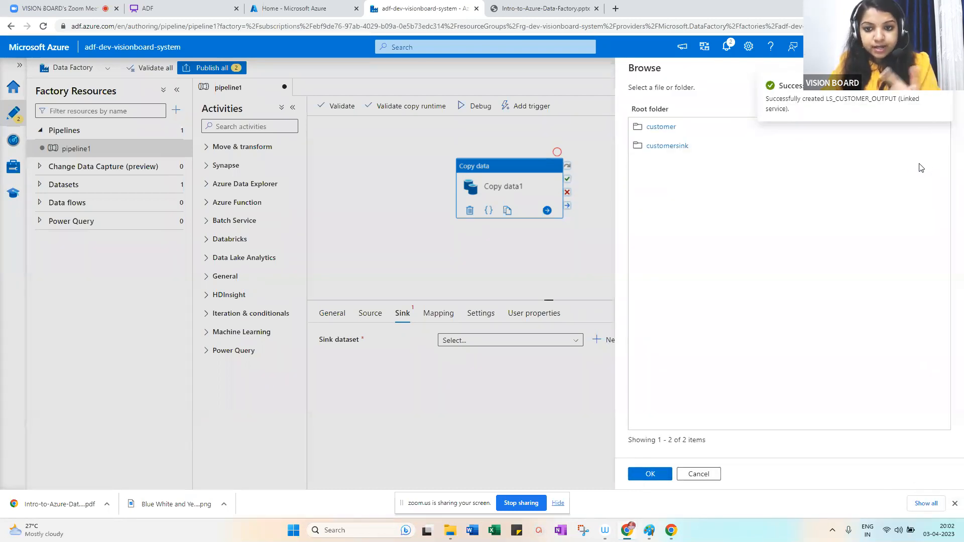
double_click(659, 151)
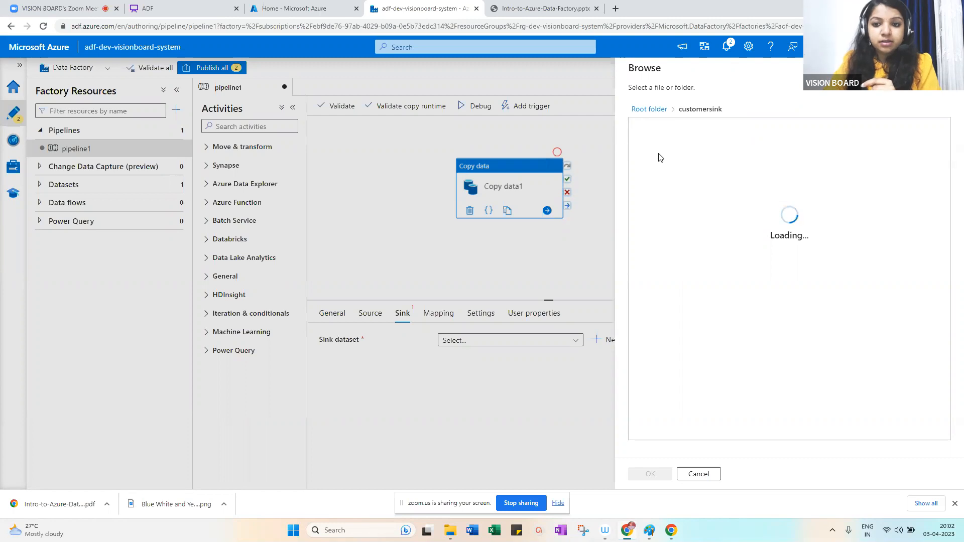
left_click(656, 477)
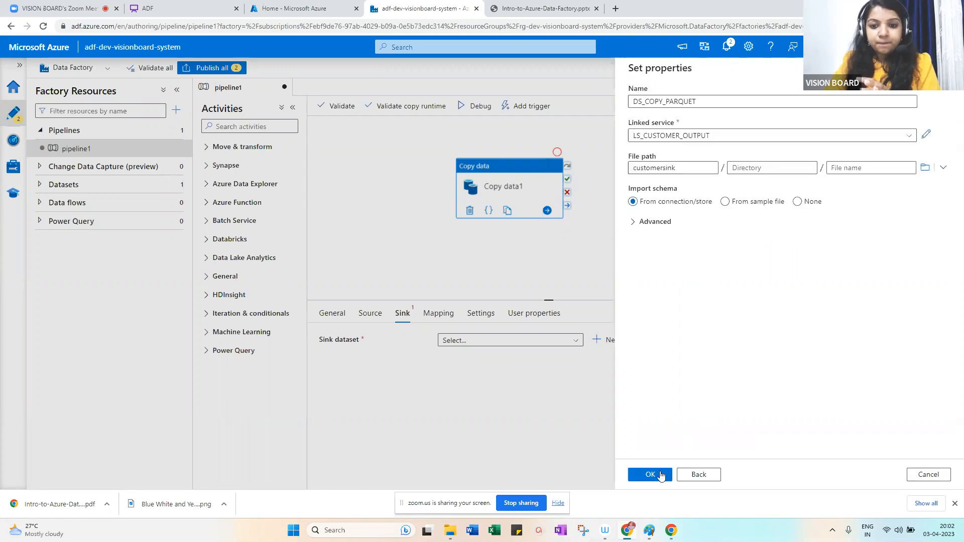
left_click(664, 476)
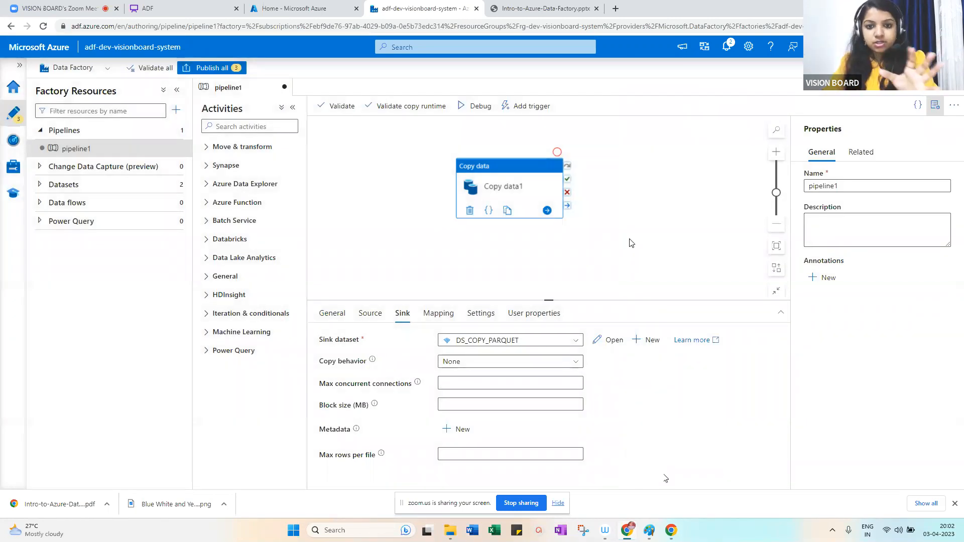
Run pipeline1 in debug mode and look at the cancel options for the run
left_click(472, 106)
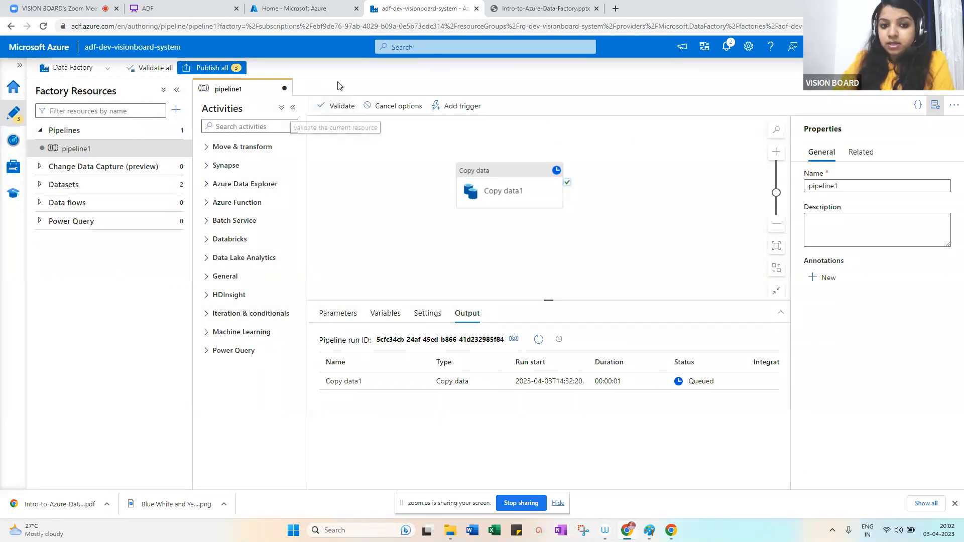
left_click(405, 110)
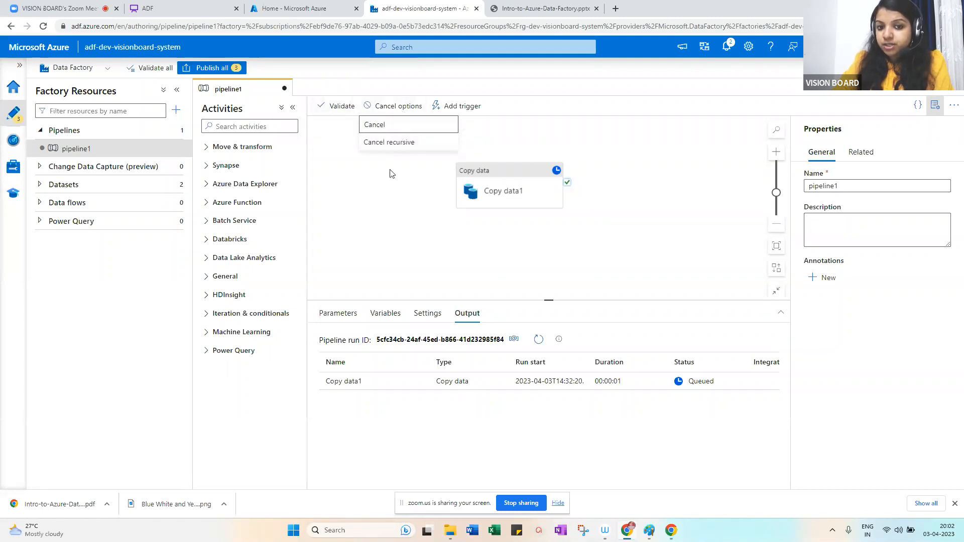
left_click(399, 145)
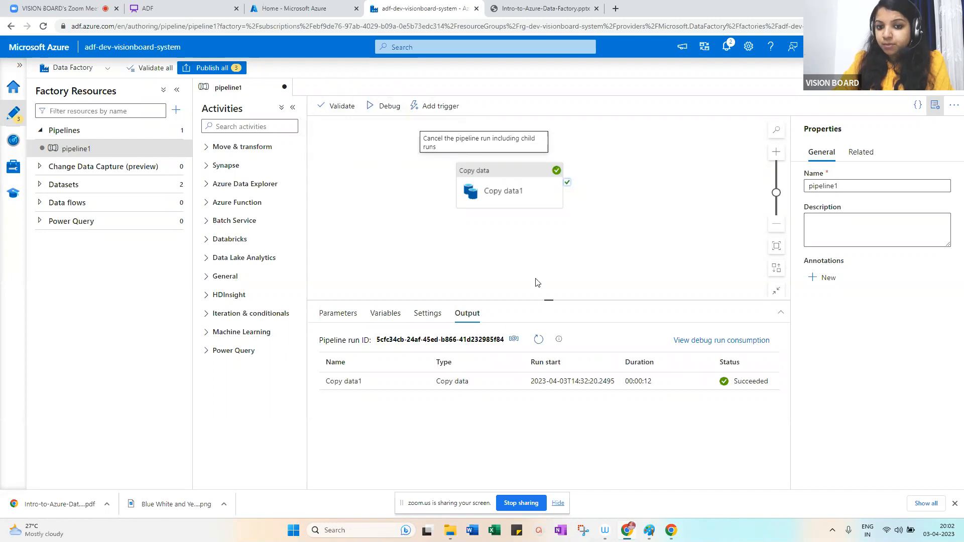
Examine the input JSON of the Copy data1 run, including its source and sink settings, and close it
mouse_move(412, 385)
left_click_drag(549, 301, 548, 274)
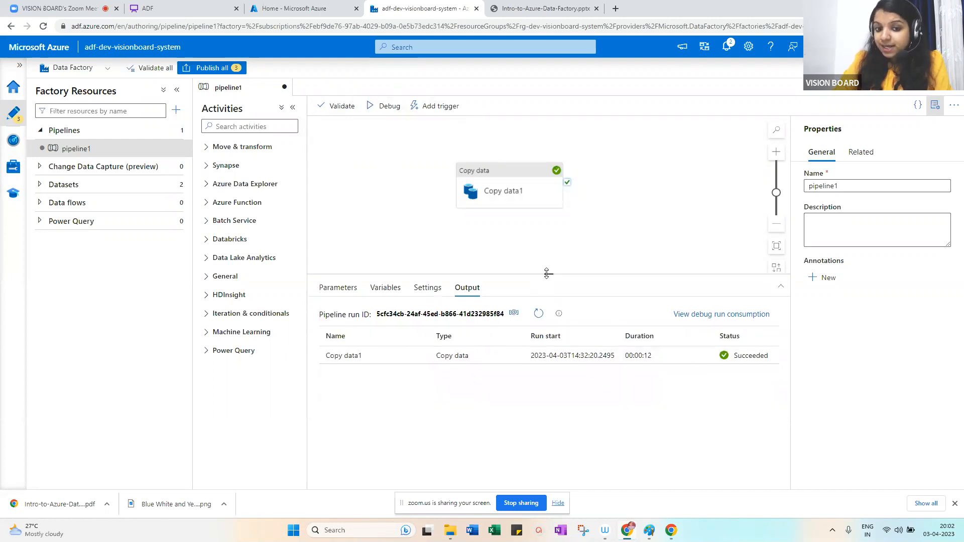
left_click(390, 355)
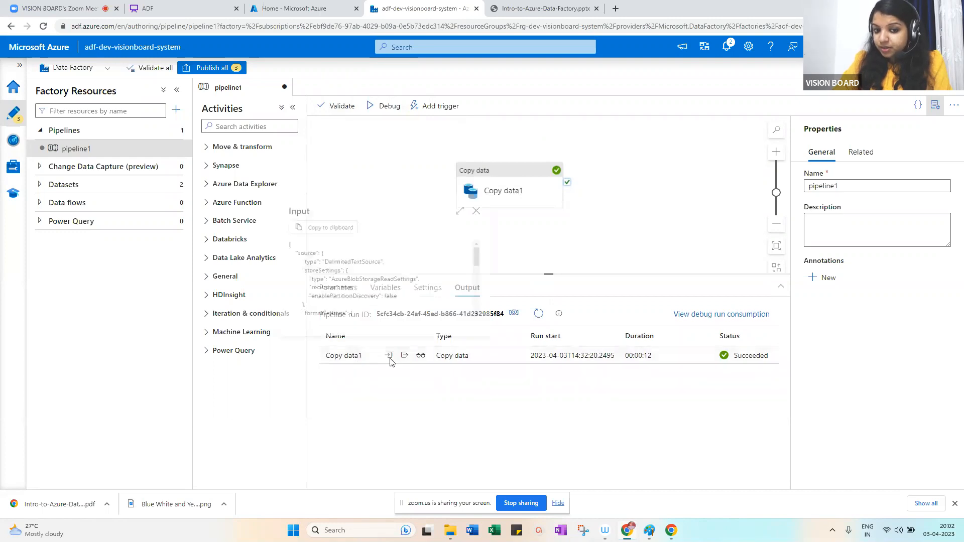
left_click(472, 202)
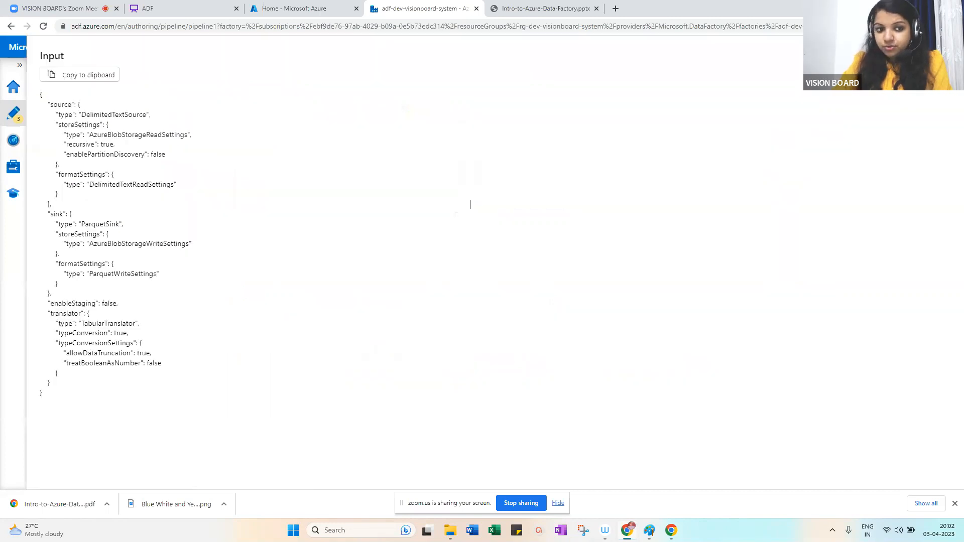
left_click_drag(53, 105, 139, 110)
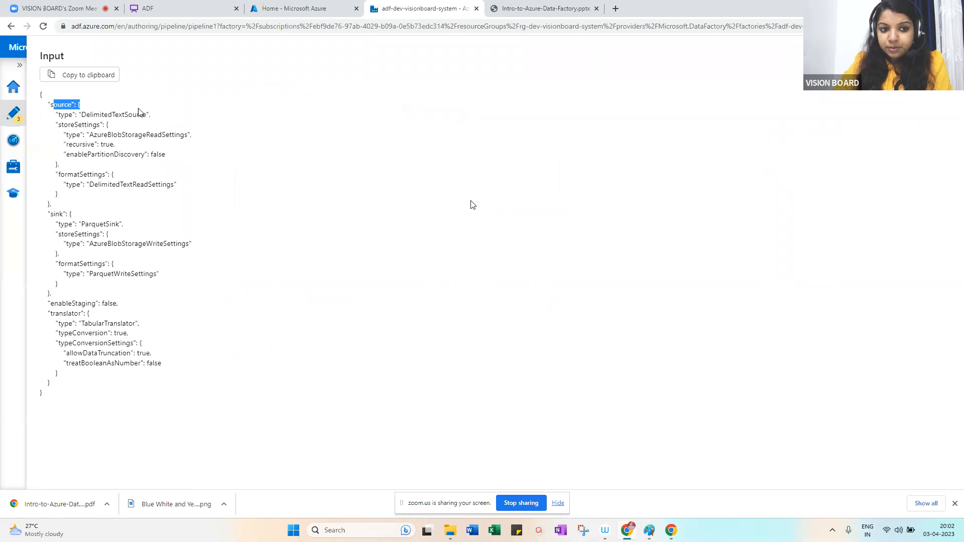
double_click(130, 115)
left_click_drag(94, 135, 189, 142)
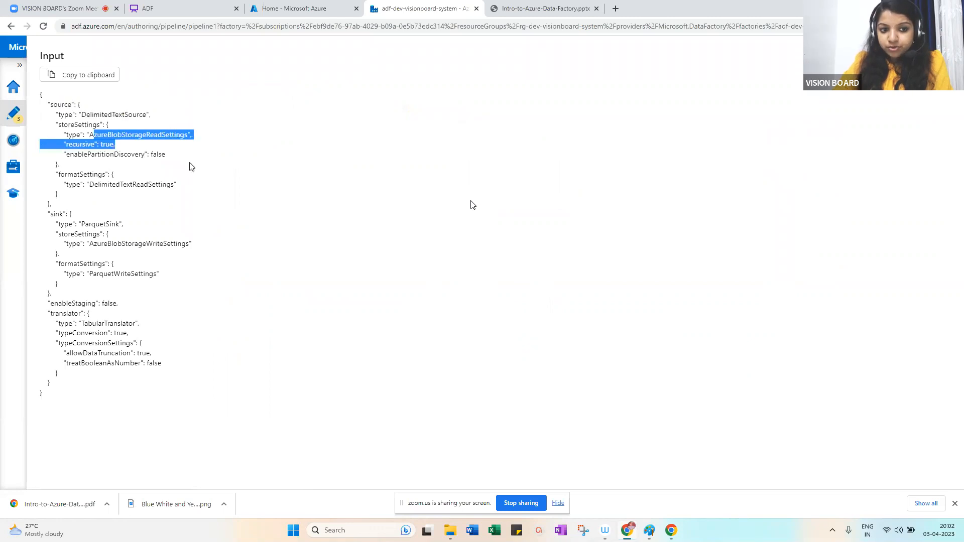
left_click_drag(165, 201, 173, 380)
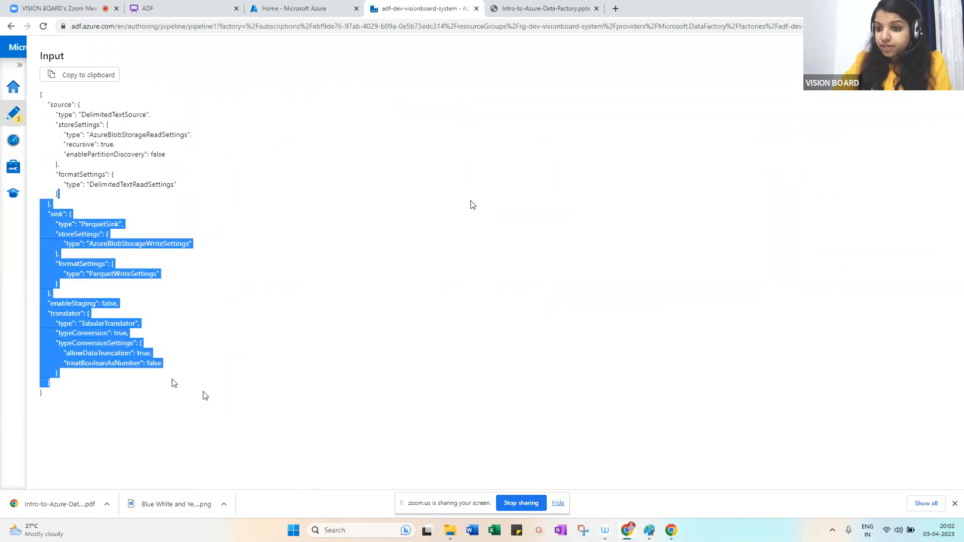
left_click(206, 394)
left_click(472, 205)
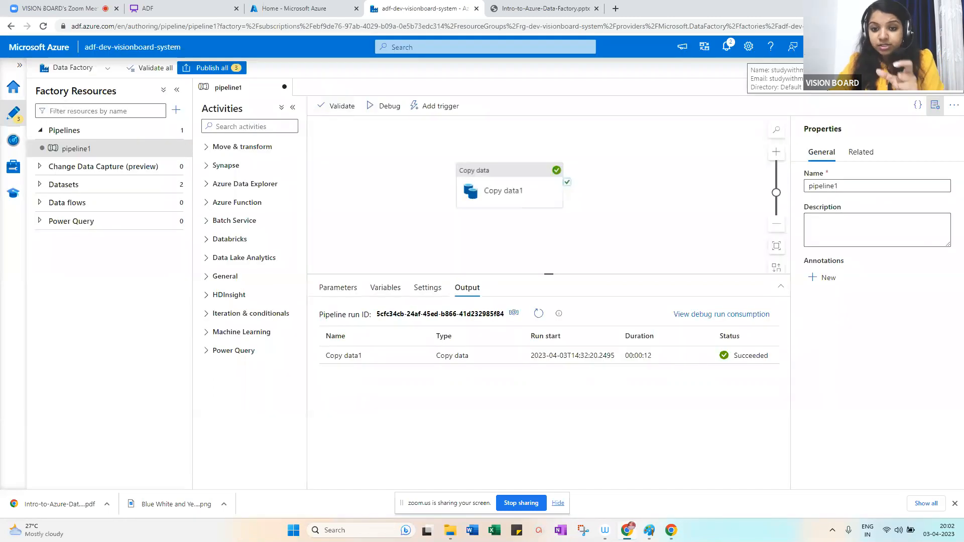
Examine the output JSON of the Copy data1 run, including data read and data written, and close it
left_click(404, 356)
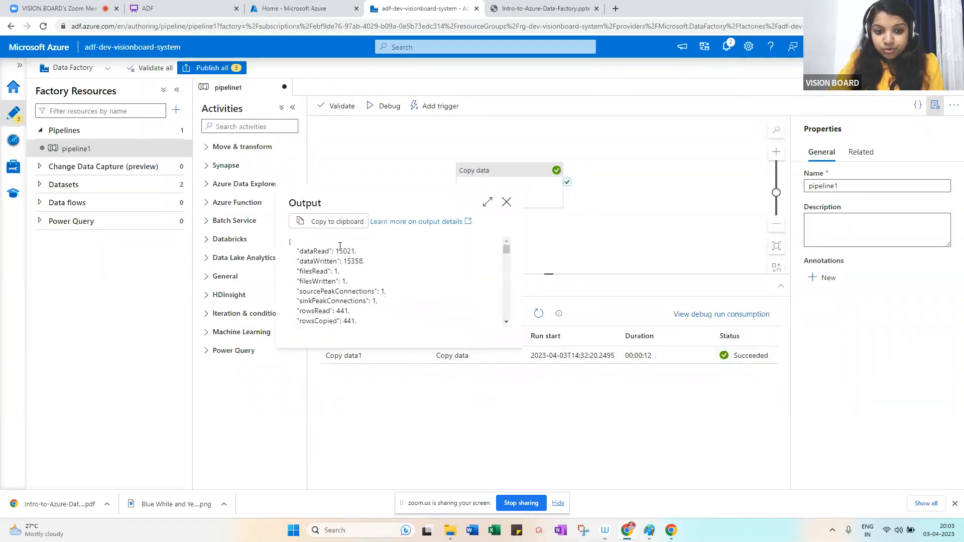
left_click_drag(344, 252, 376, 253)
left_click_drag(313, 261, 369, 263)
scroll(378, 289, "down", 10)
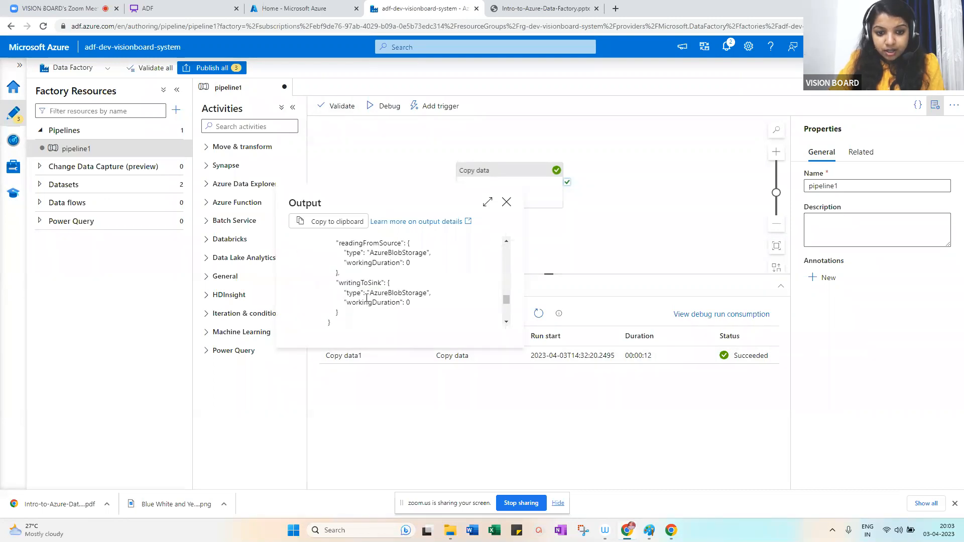
left_click(506, 202)
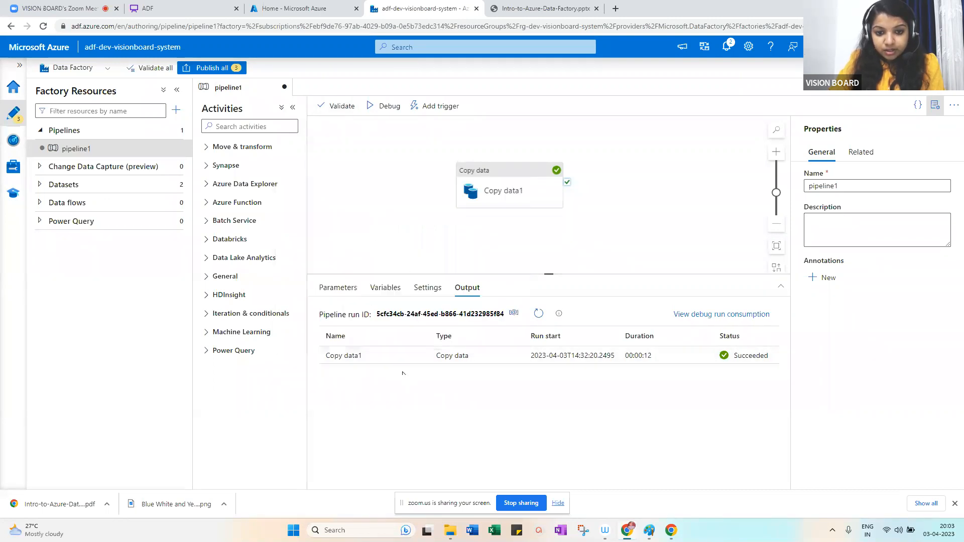
Review the Copy data1 run details for source, destination and amounts of data read and written, and close them
left_click(420, 355)
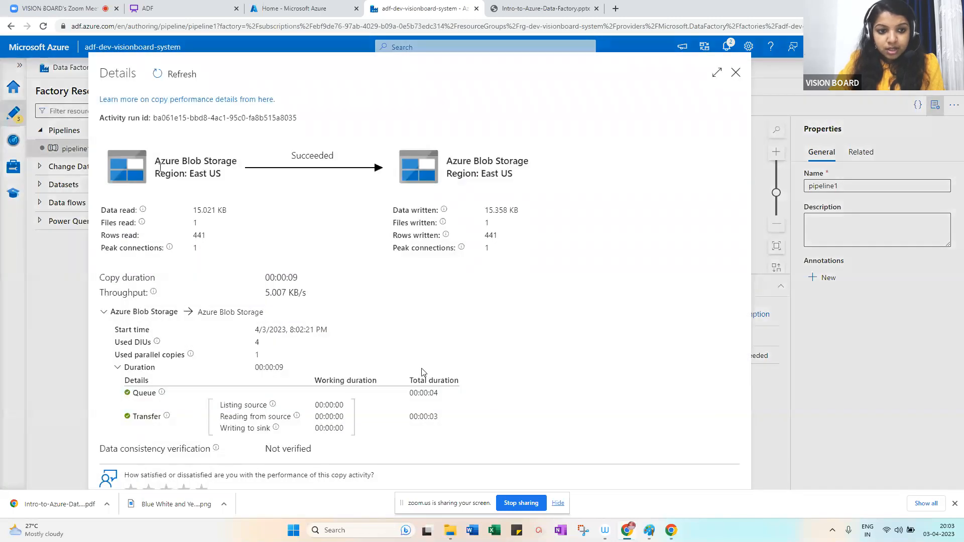
left_click_drag(161, 161, 238, 178)
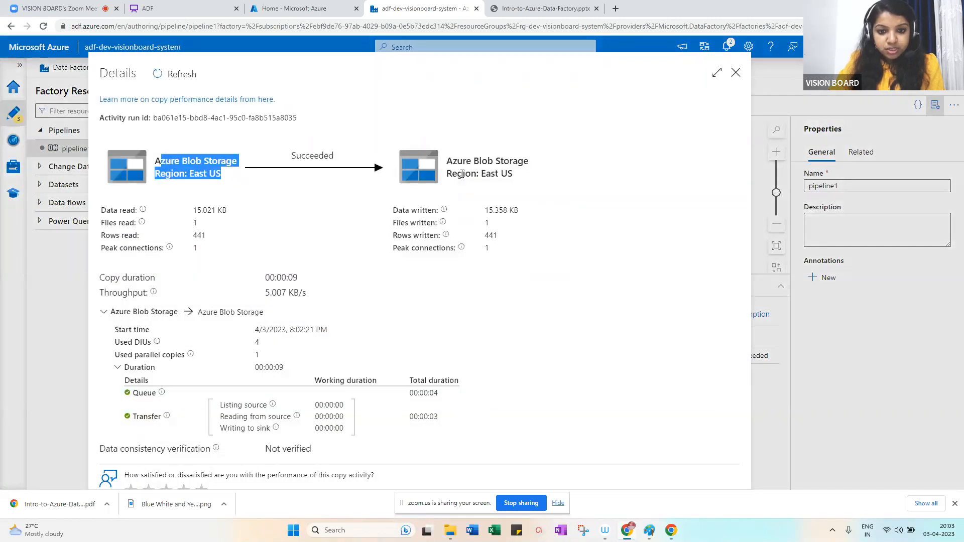
left_click_drag(462, 160, 525, 161)
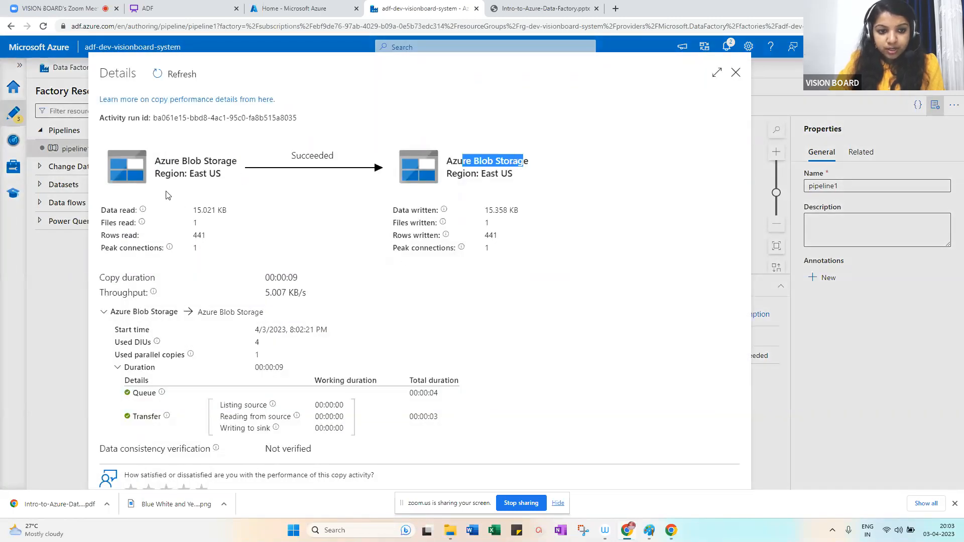
left_click_drag(99, 209, 260, 206)
left_click_drag(350, 207, 376, 208)
left_click_drag(588, 208, 703, 212)
left_click_drag(269, 221, 725, 252)
left_click(709, 288)
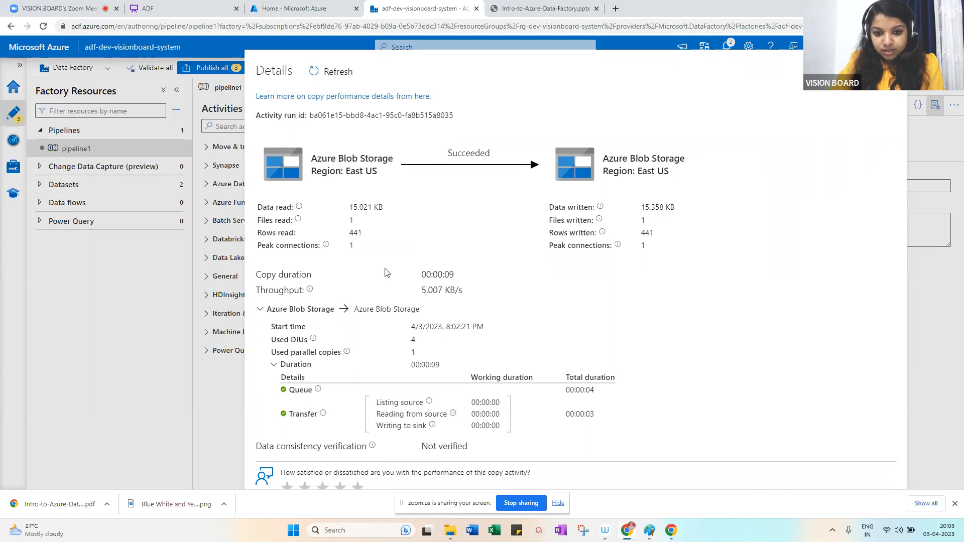
key("Escape")
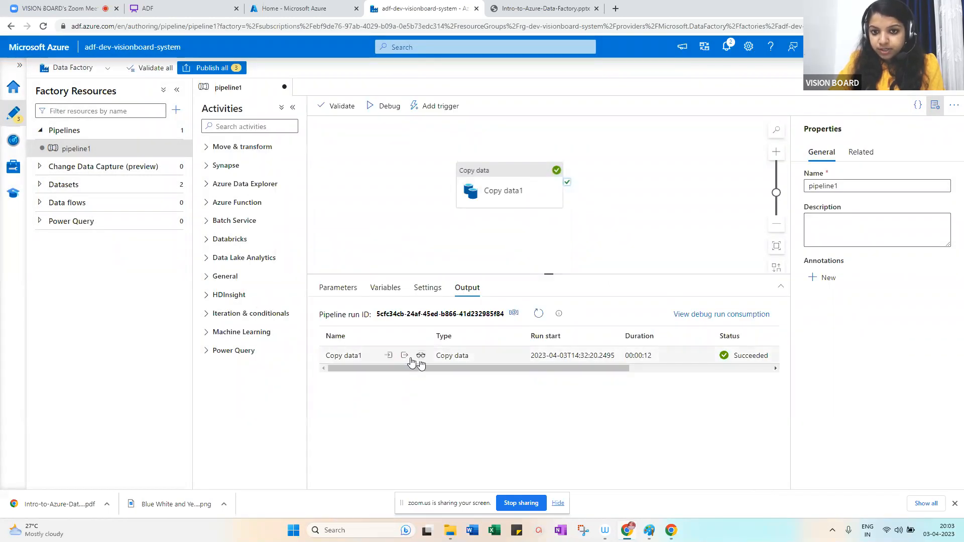
Switch to the Azure portal and view the contents of customer.parquet in the customersink container of the storagevisionboardsystem storage account
left_click(297, 6)
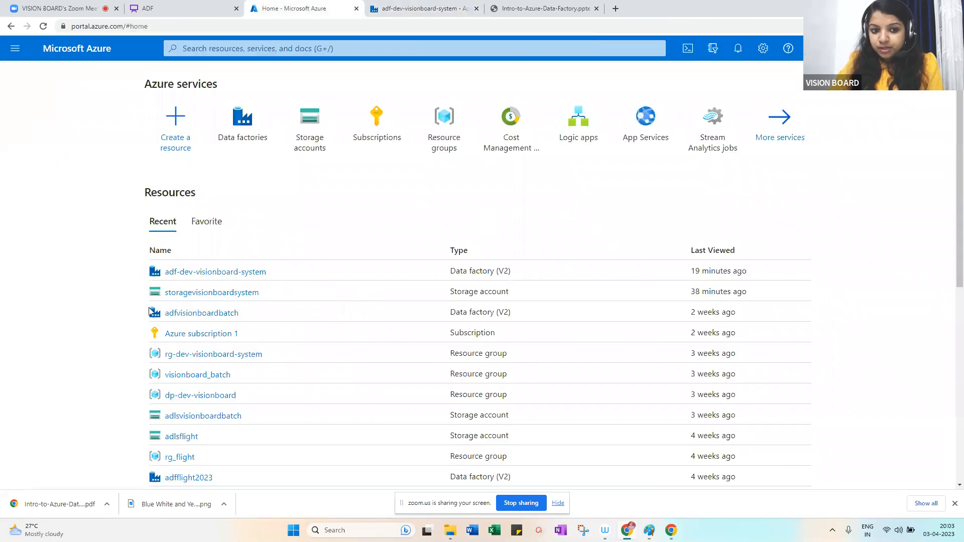
left_click(195, 297)
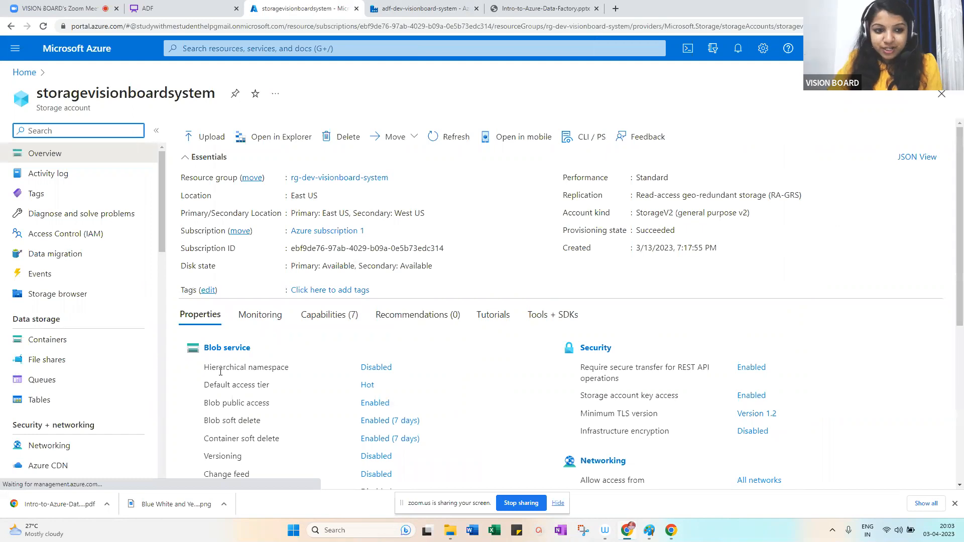
left_click(48, 339)
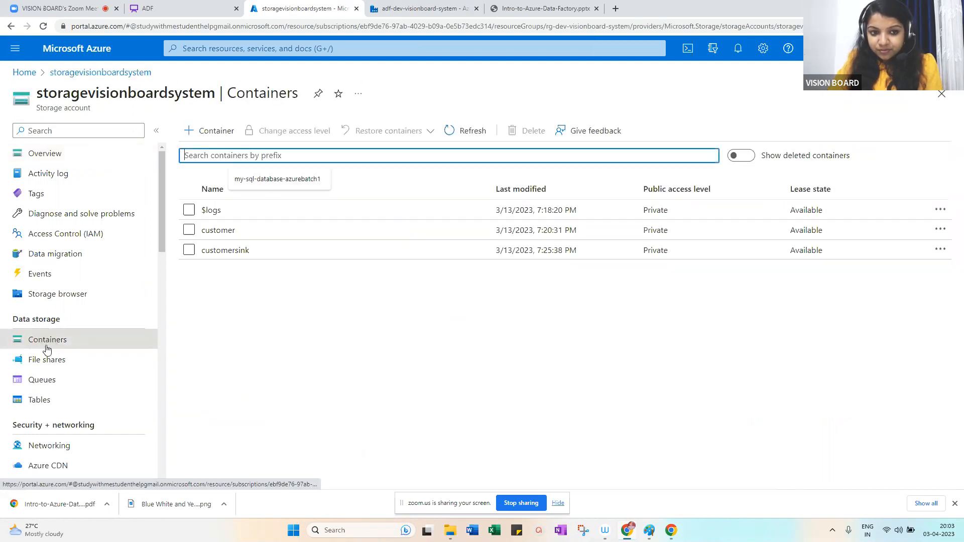
left_click(221, 252)
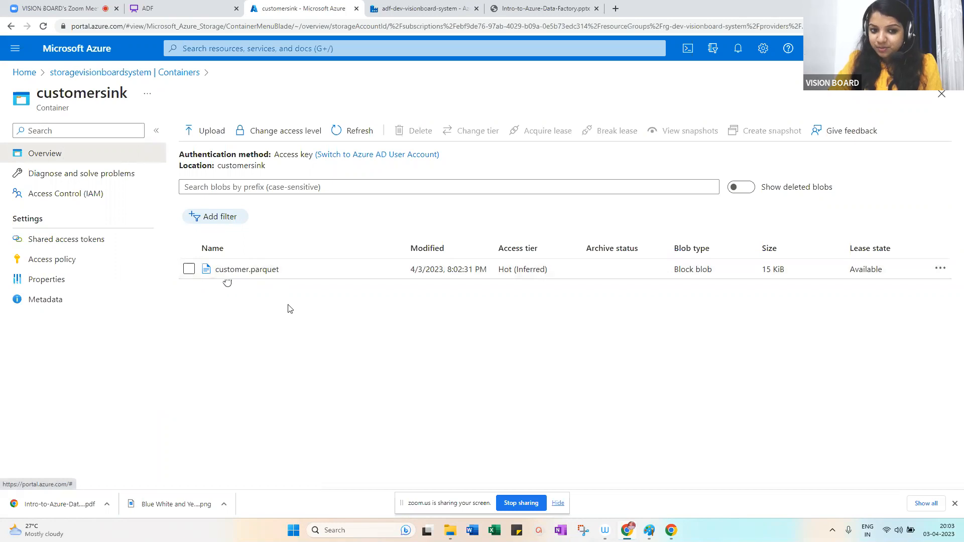
left_click(941, 269)
left_click(895, 159)
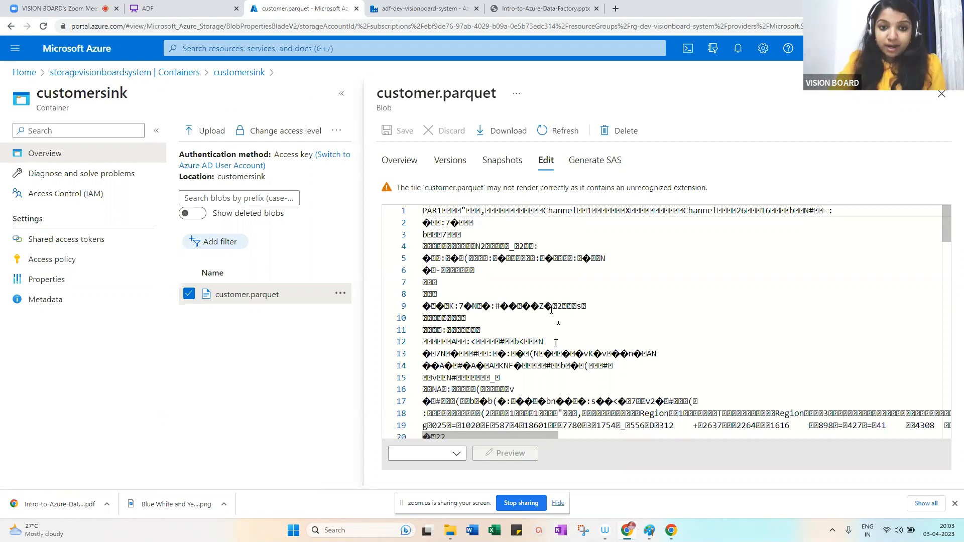
Return to Azure Data Factory and examine the activities under Azure Data Explorer, Azure Function, Batch Service and Power Query
left_click(390, 7)
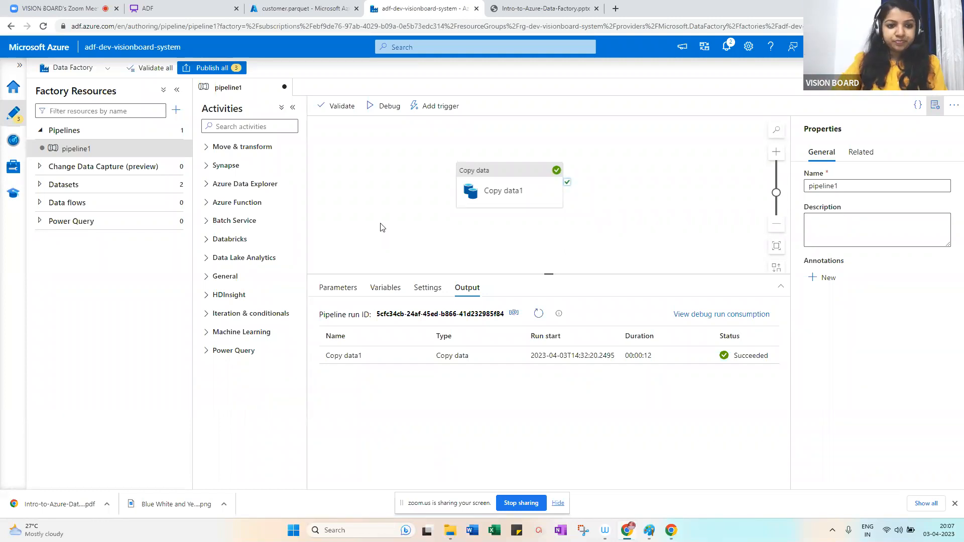
left_click(205, 185)
left_click(206, 226)
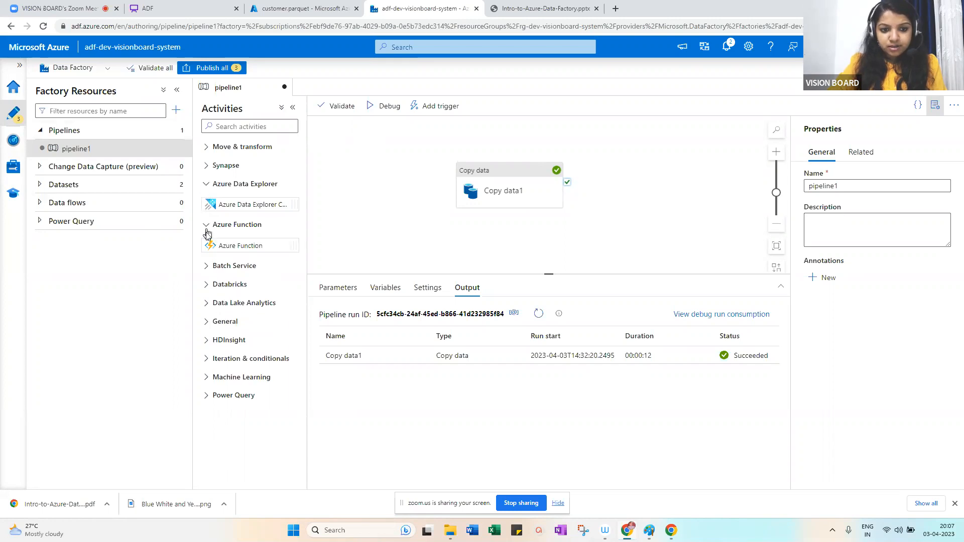
left_click(207, 267)
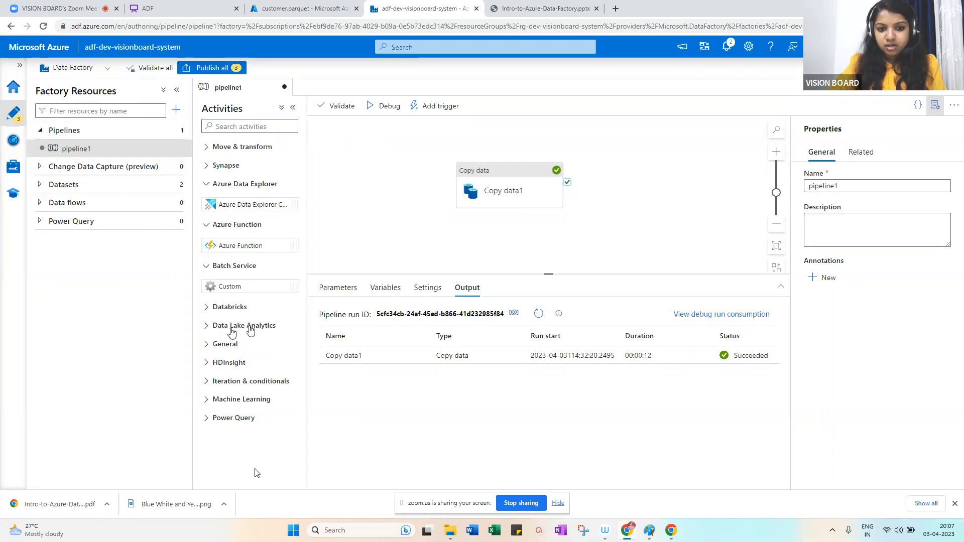
left_click(208, 420)
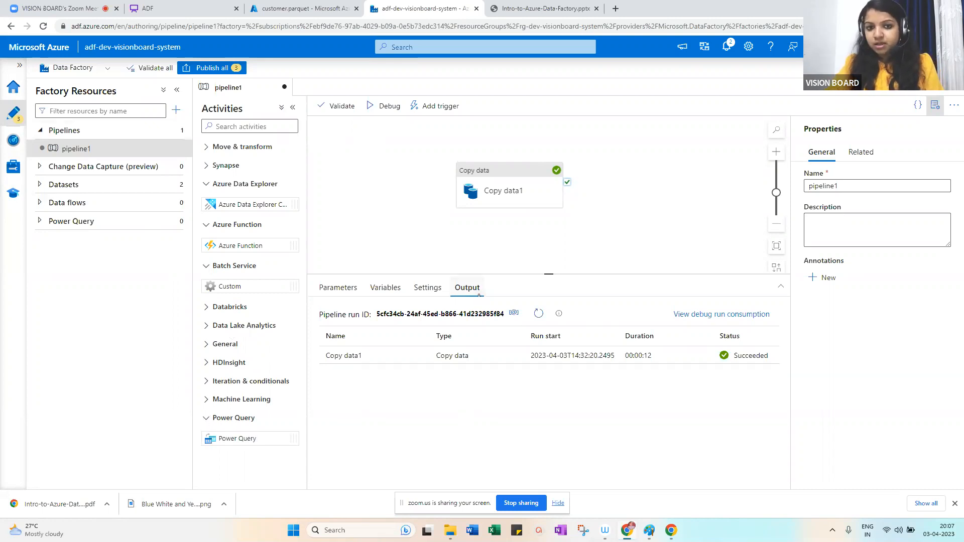
Switch to the Intro-to-Azure-Data-Factory PDF and view the slide on advanced data integration in a modern data warehouse at 67% zoom
left_click(535, 10)
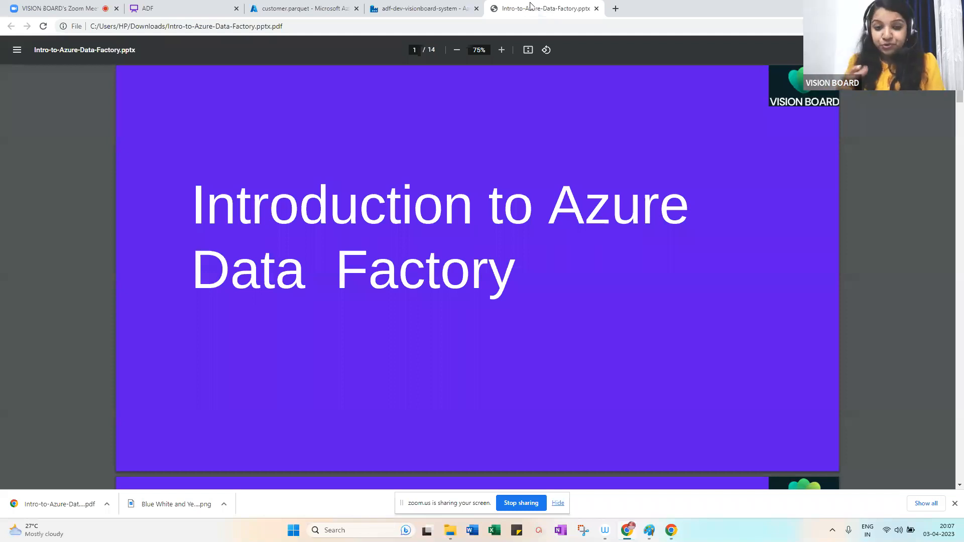
scroll(504, 128, "down", 5)
scroll(504, 128, "up", 5)
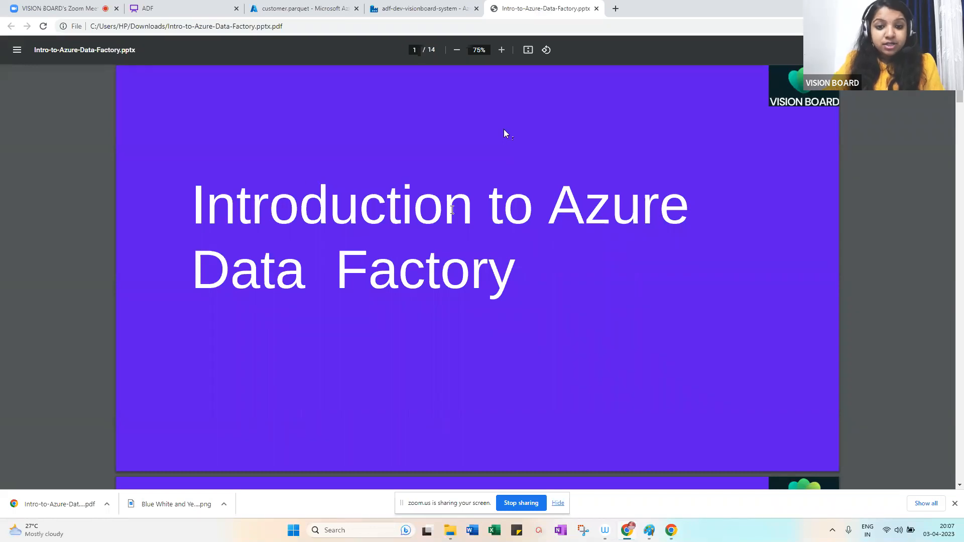
scroll(455, 201, "down", 3)
scroll(455, 201, "down", 8)
scroll(454, 202, "up", 5)
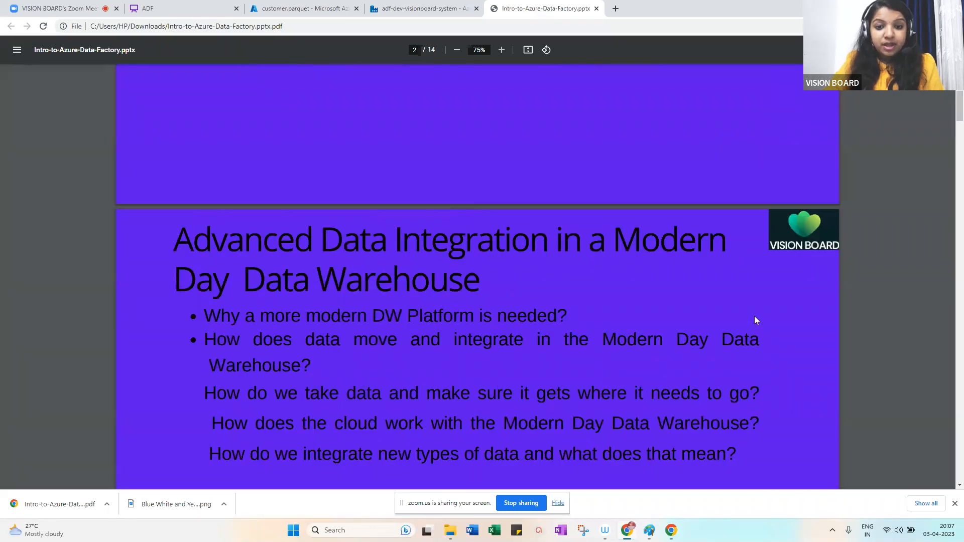
scroll(452, 200, "down", 1)
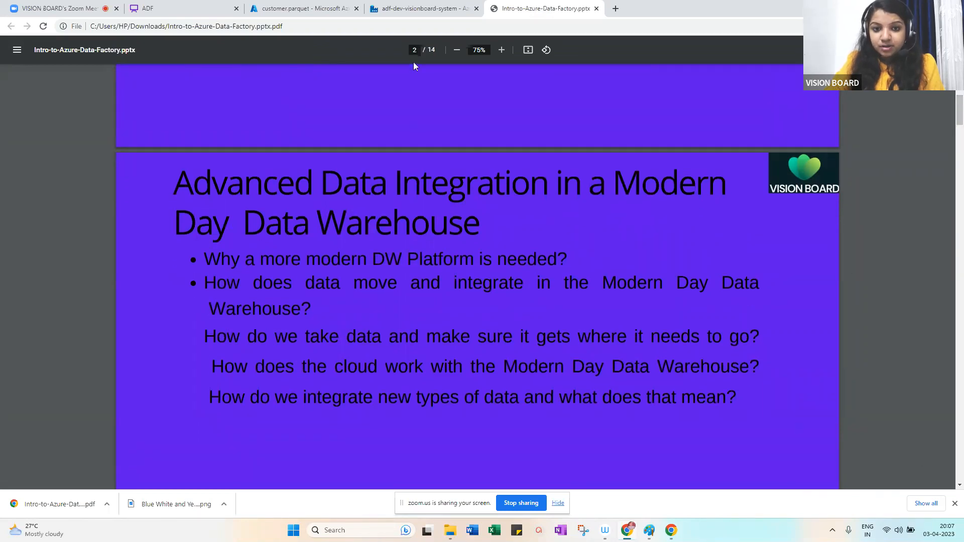
left_click(455, 51)
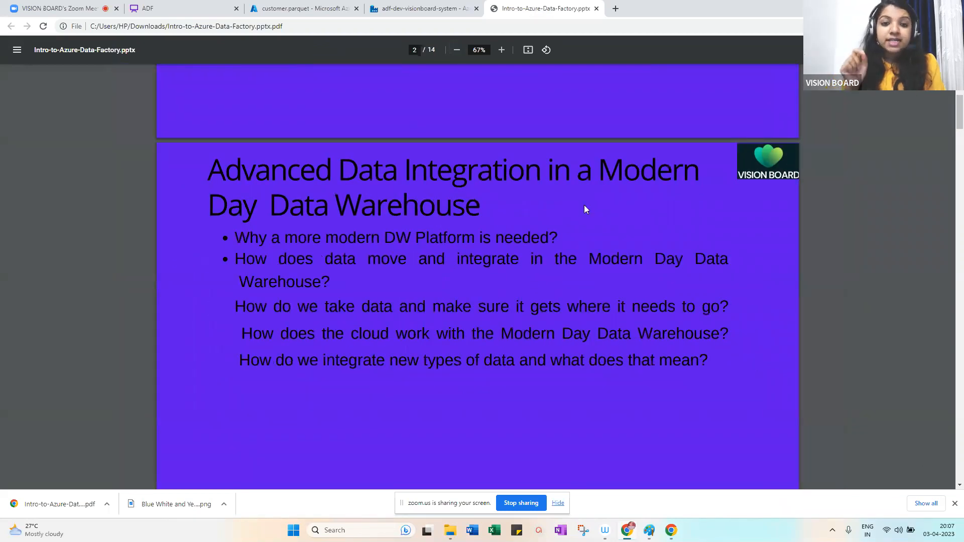